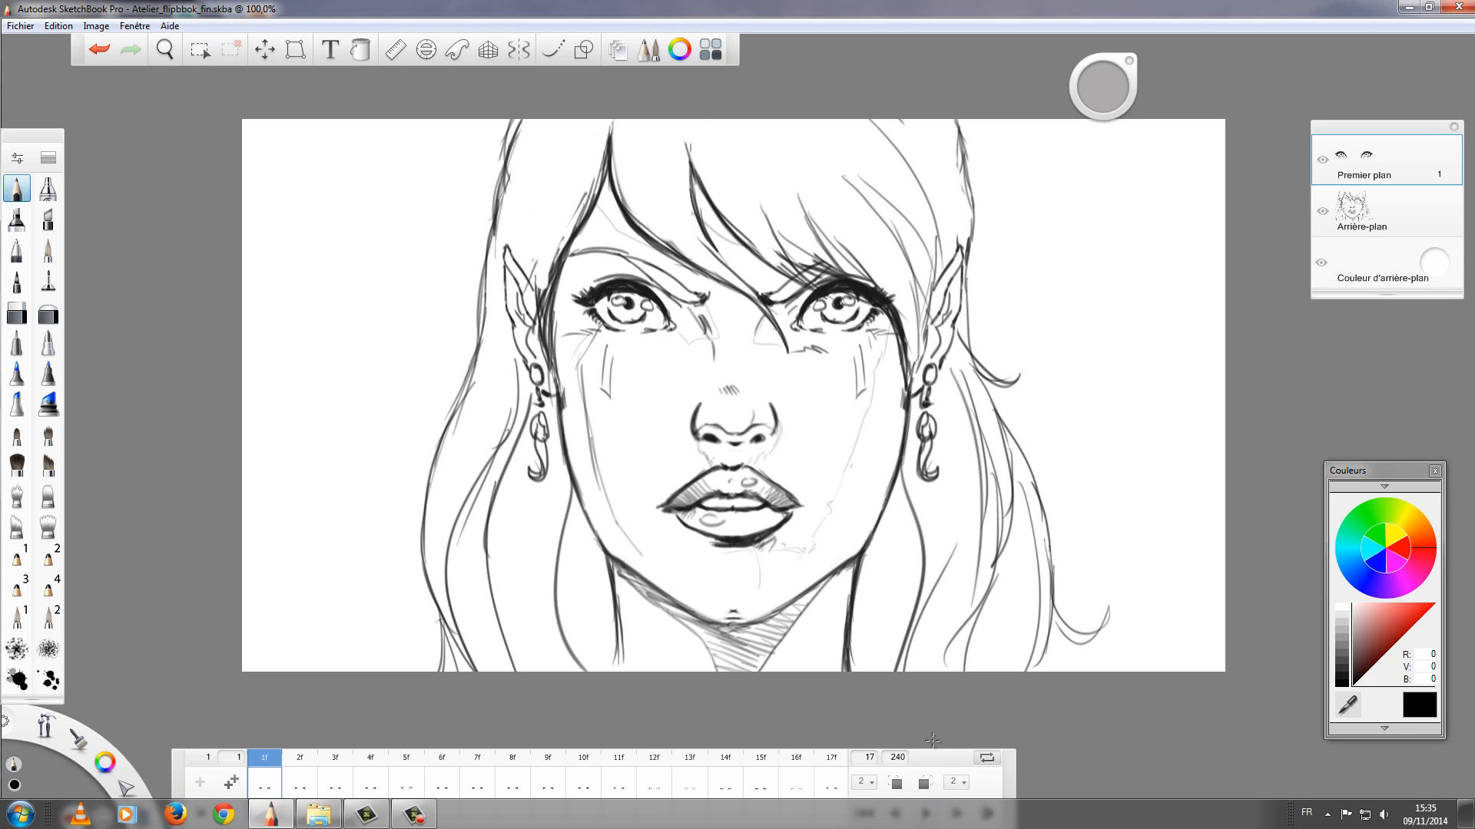
Play back the finished eye-blink animation, then hide and restore the Premier plan layer to check which elements it holds.
{"action": "left_click", "coordinate": [926, 812]}
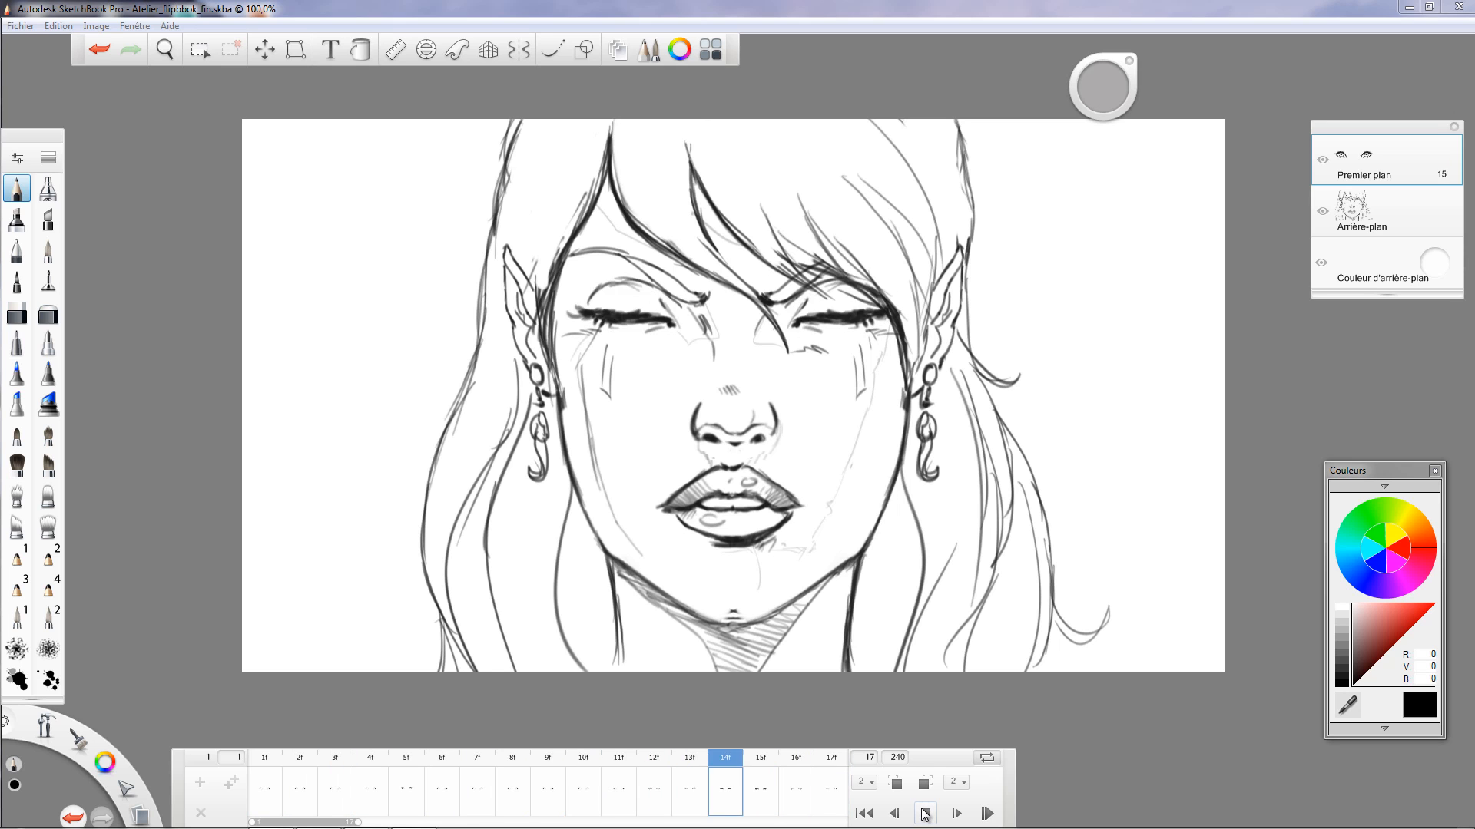
{"action": "left_click", "coordinate": [925, 813]}
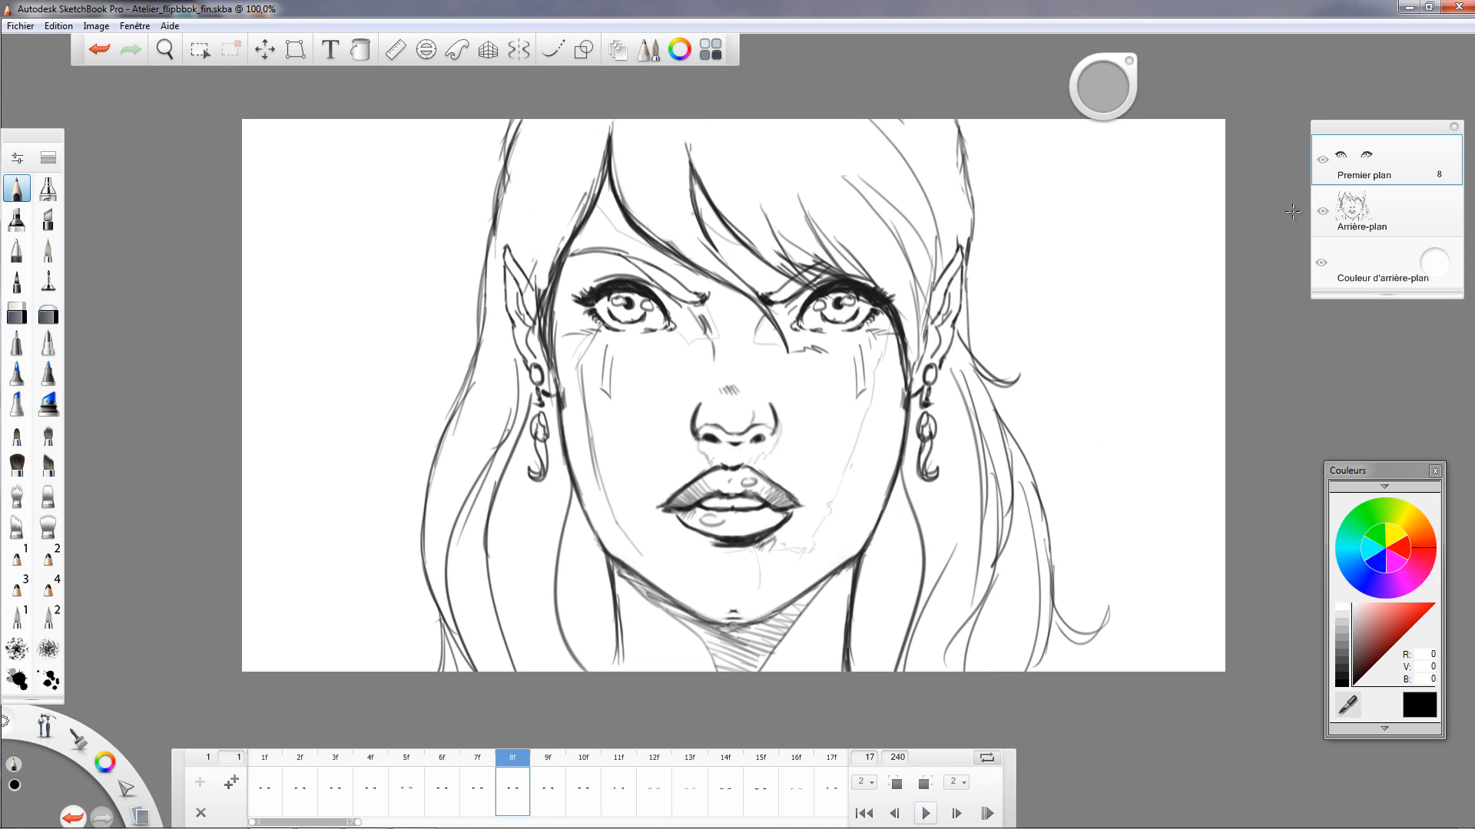
{"action": "left_click", "coordinate": [1321, 159]}
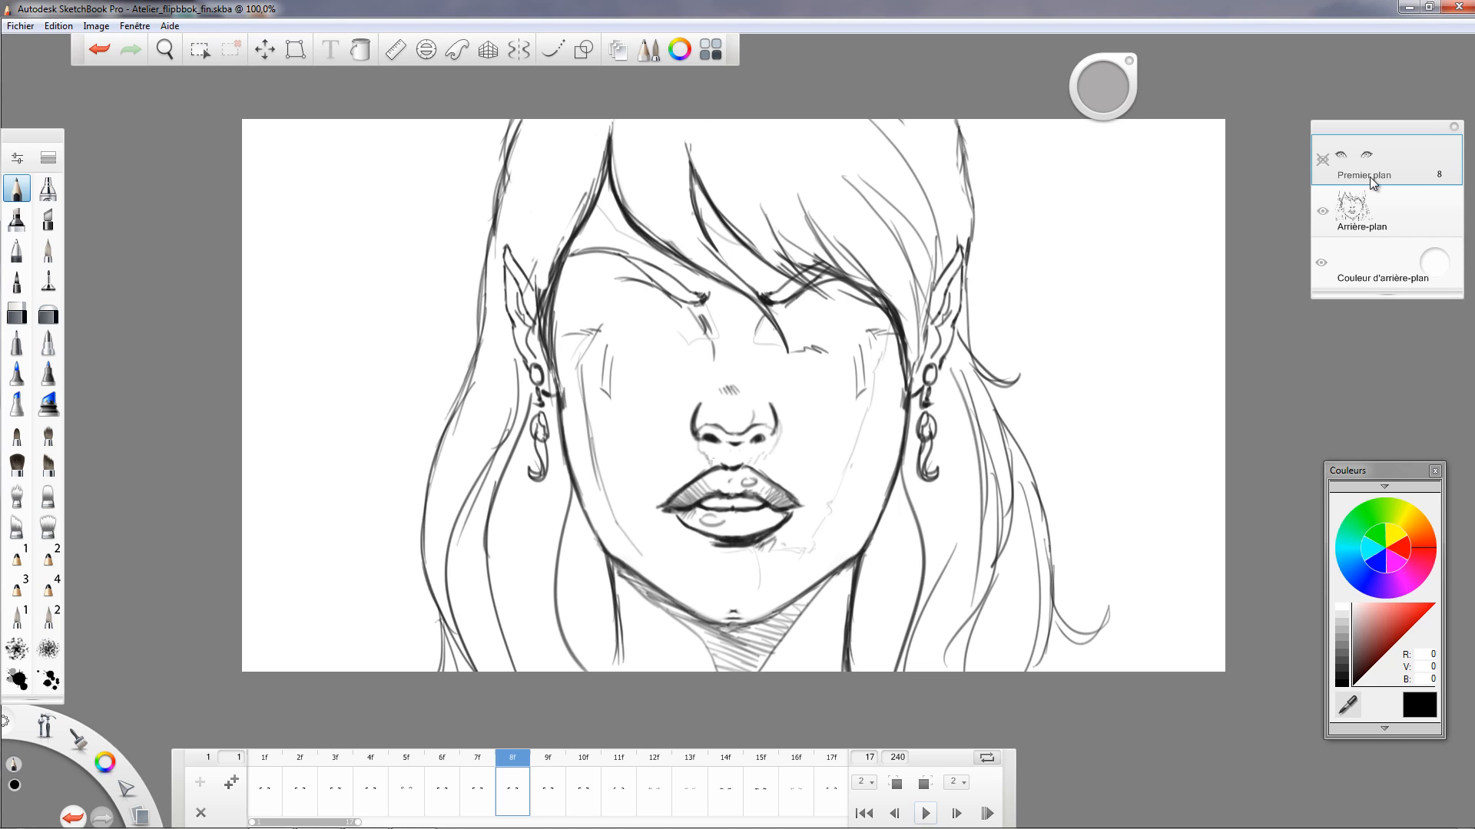
{"action": "left_click", "coordinate": [1323, 160]}
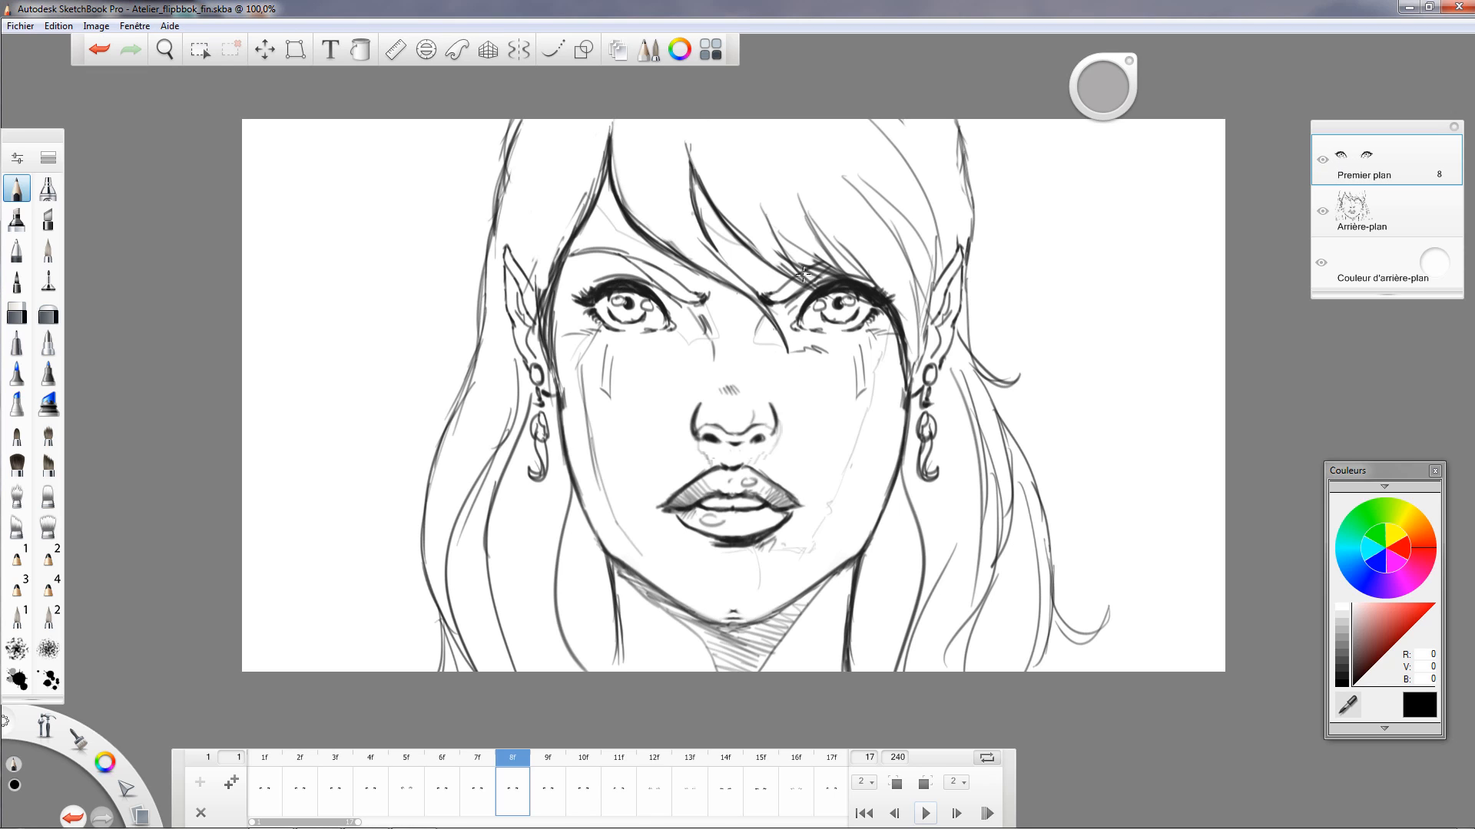
Open the recent file Atelier_flipbbok_debut.skba, saving the changes to the current flipbook.
{"action": "left_click", "coordinate": [18, 27]}
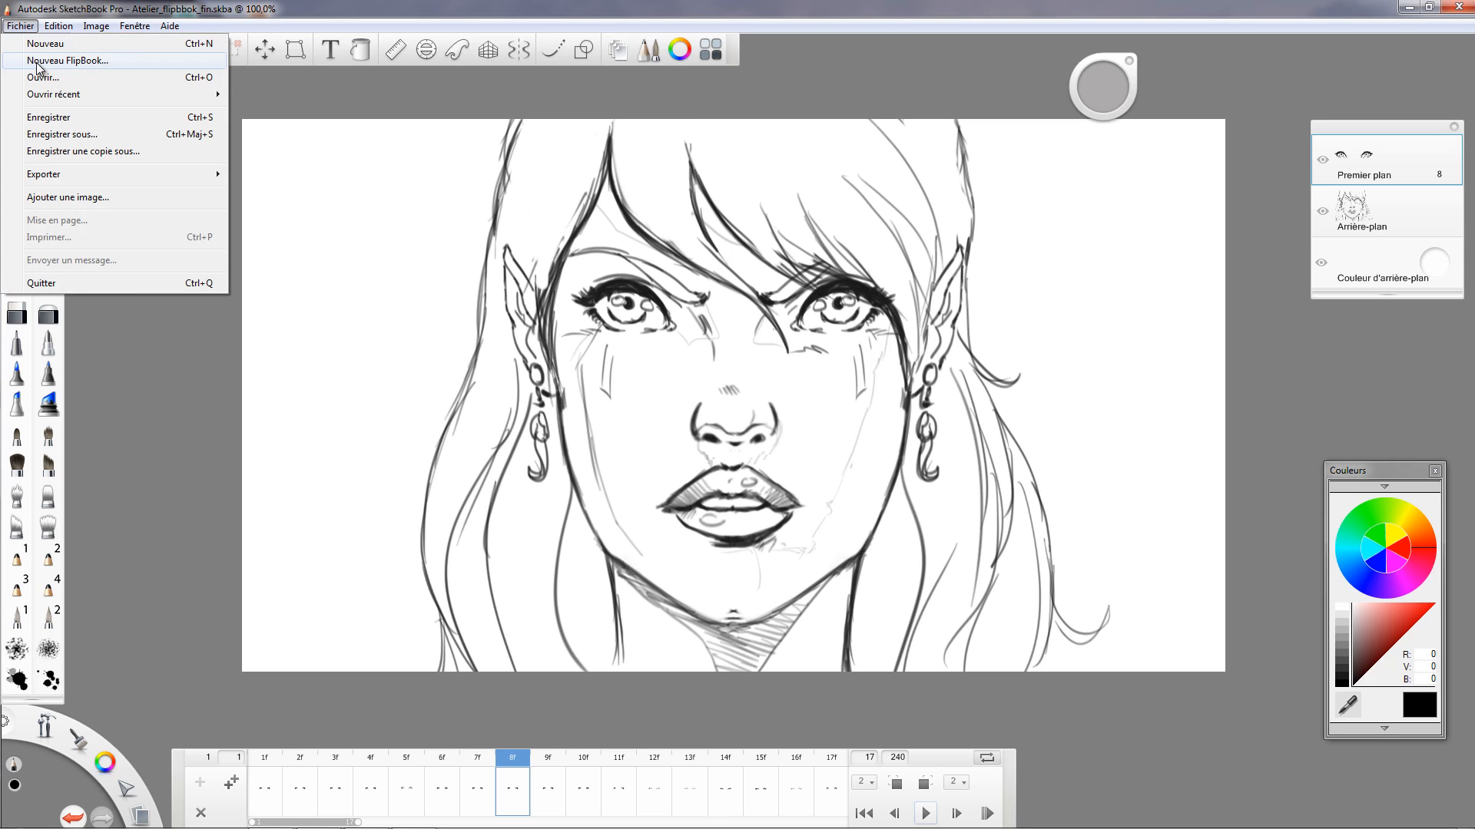
{"action": "mouse_move", "coordinate": [74, 93]}
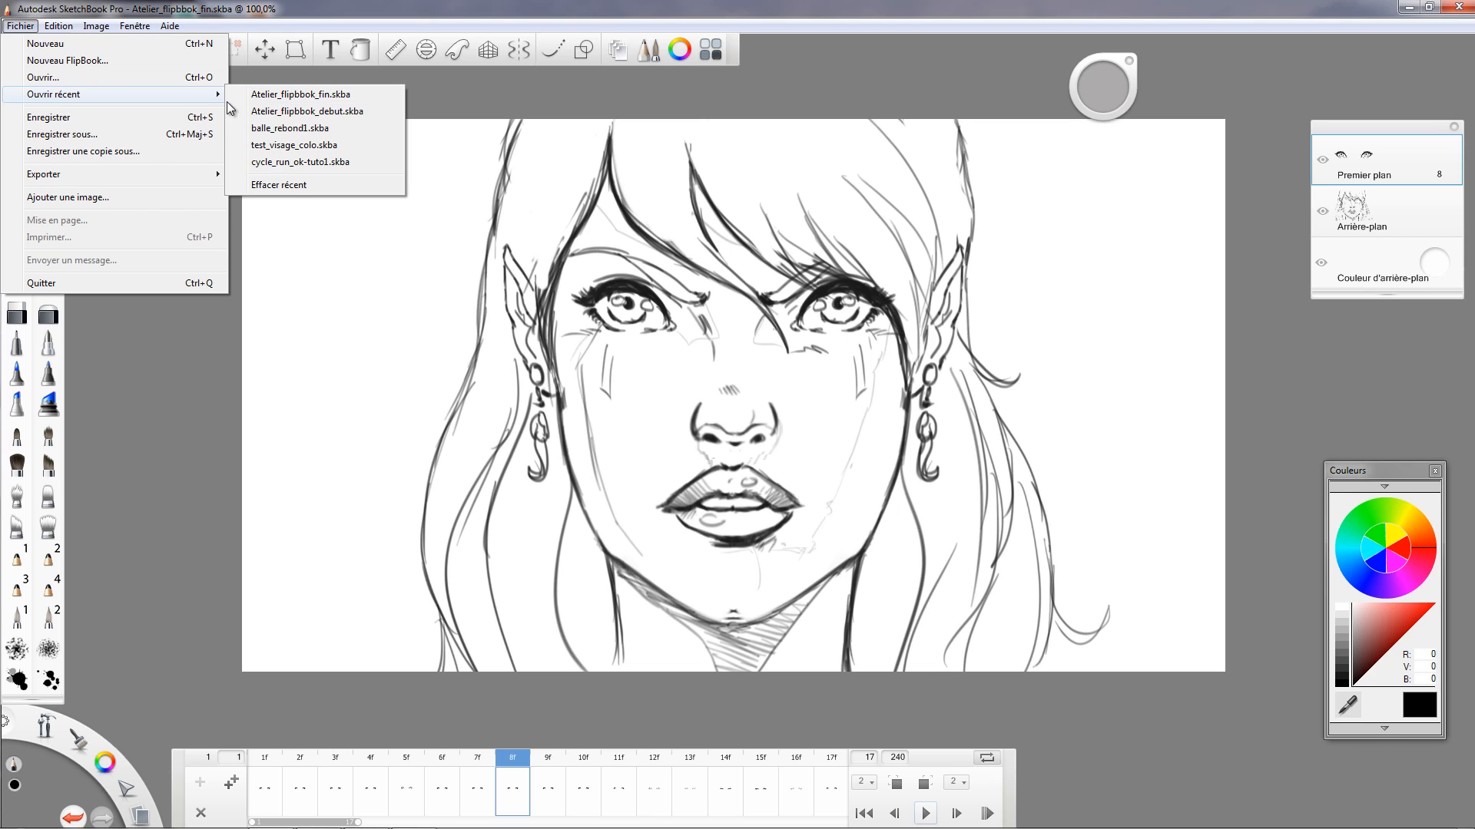
{"action": "left_click", "coordinate": [306, 113]}
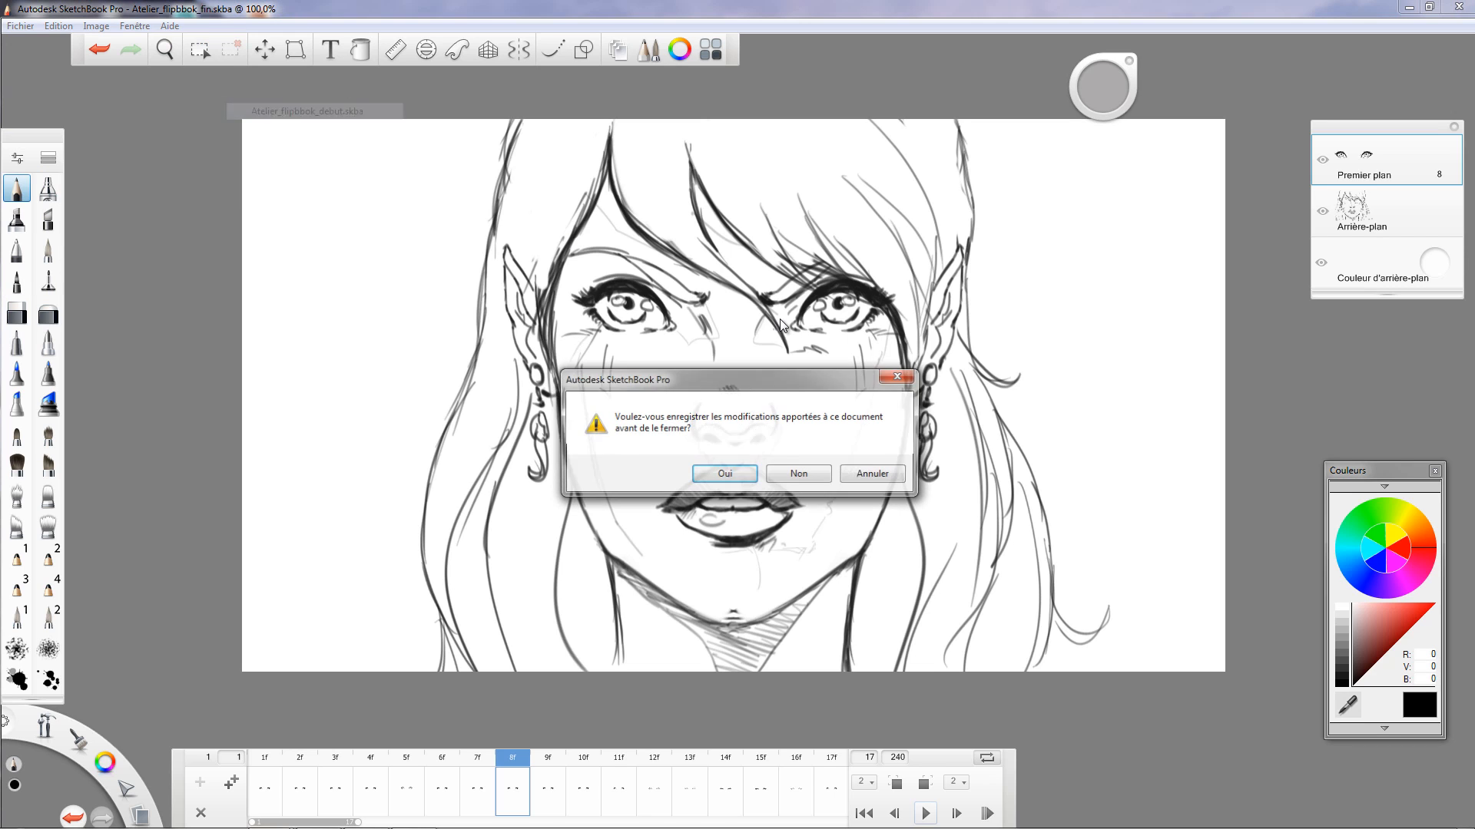
{"action": "left_click", "coordinate": [725, 475]}
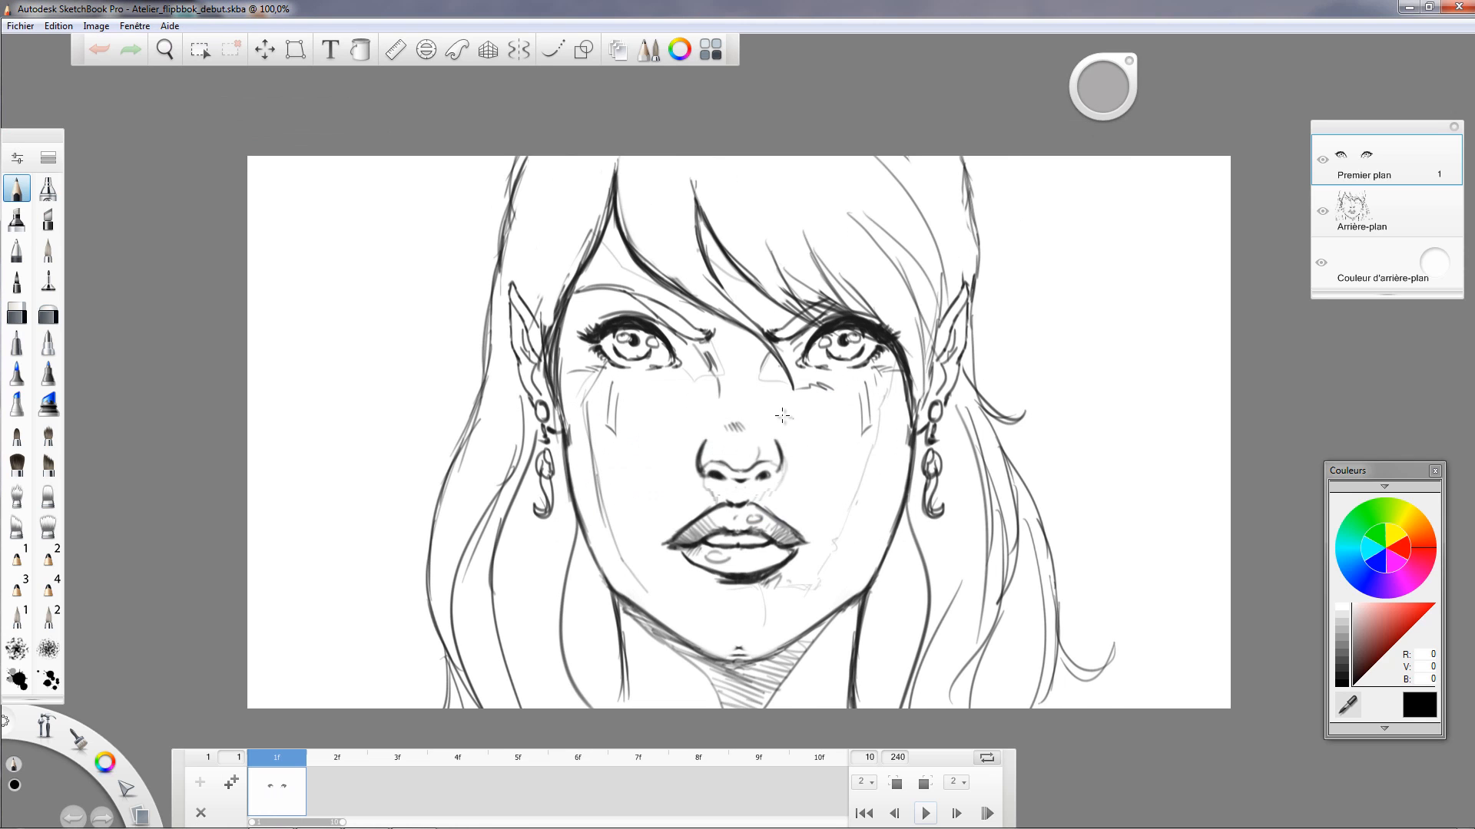
Set the timeline to display 17 frames and the flipbook's total length to 17 frames.
{"action": "double_click", "coordinate": [870, 759]}
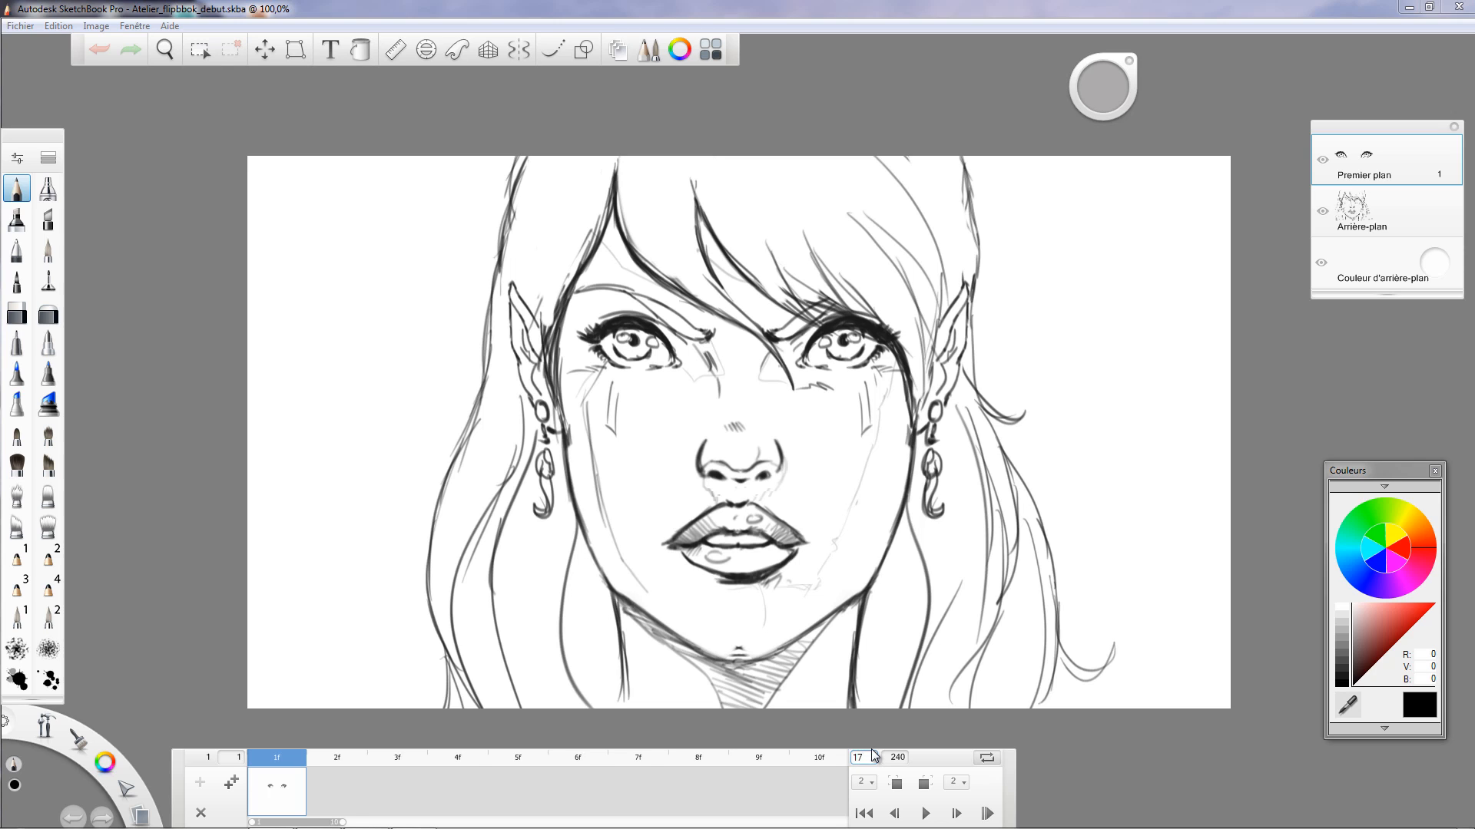
{"action": "key", "text": "Return"}
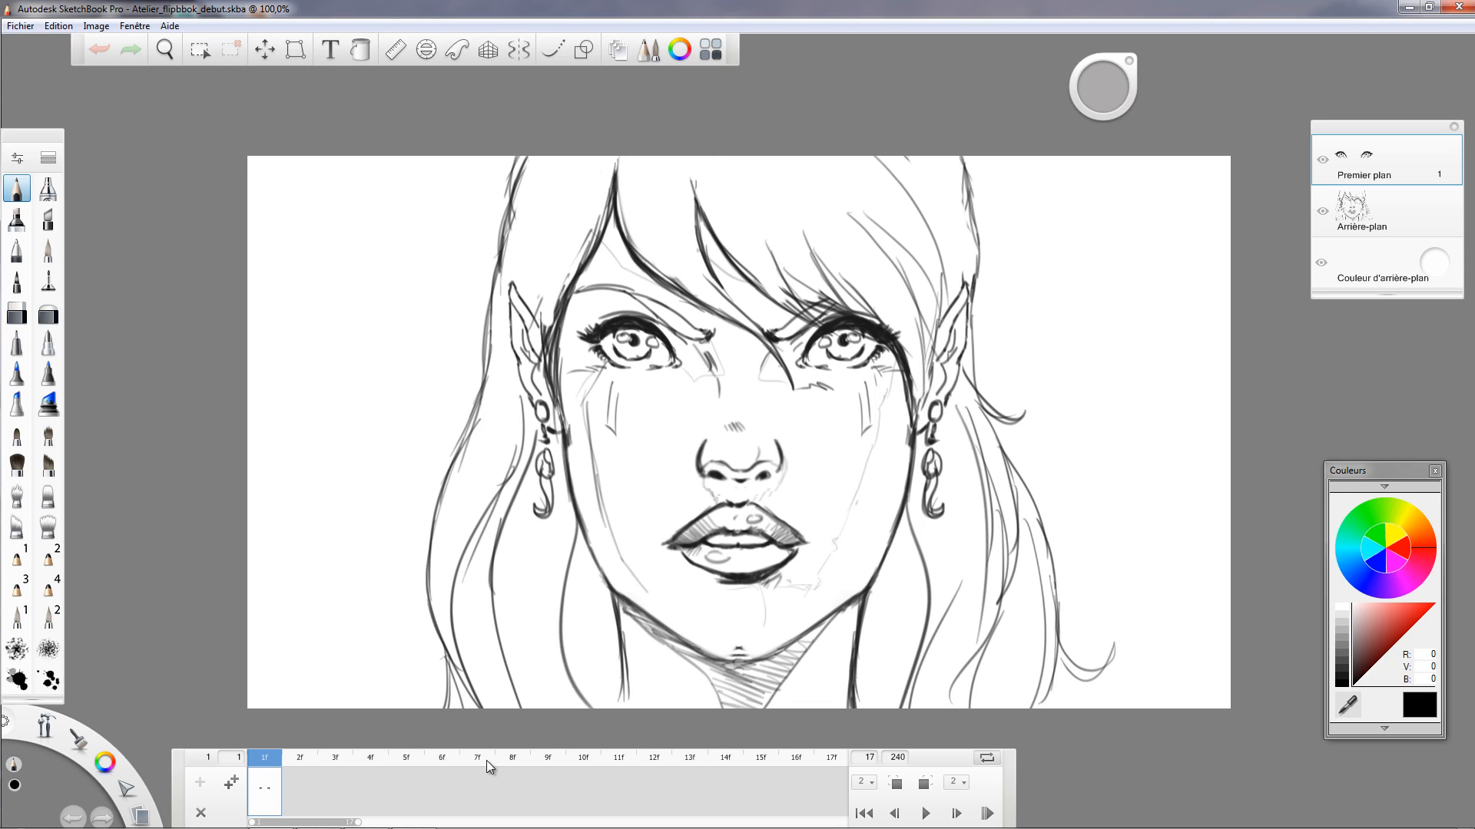
{"action": "double_click", "coordinate": [893, 759]}
{"action": "type", "text": "17"}
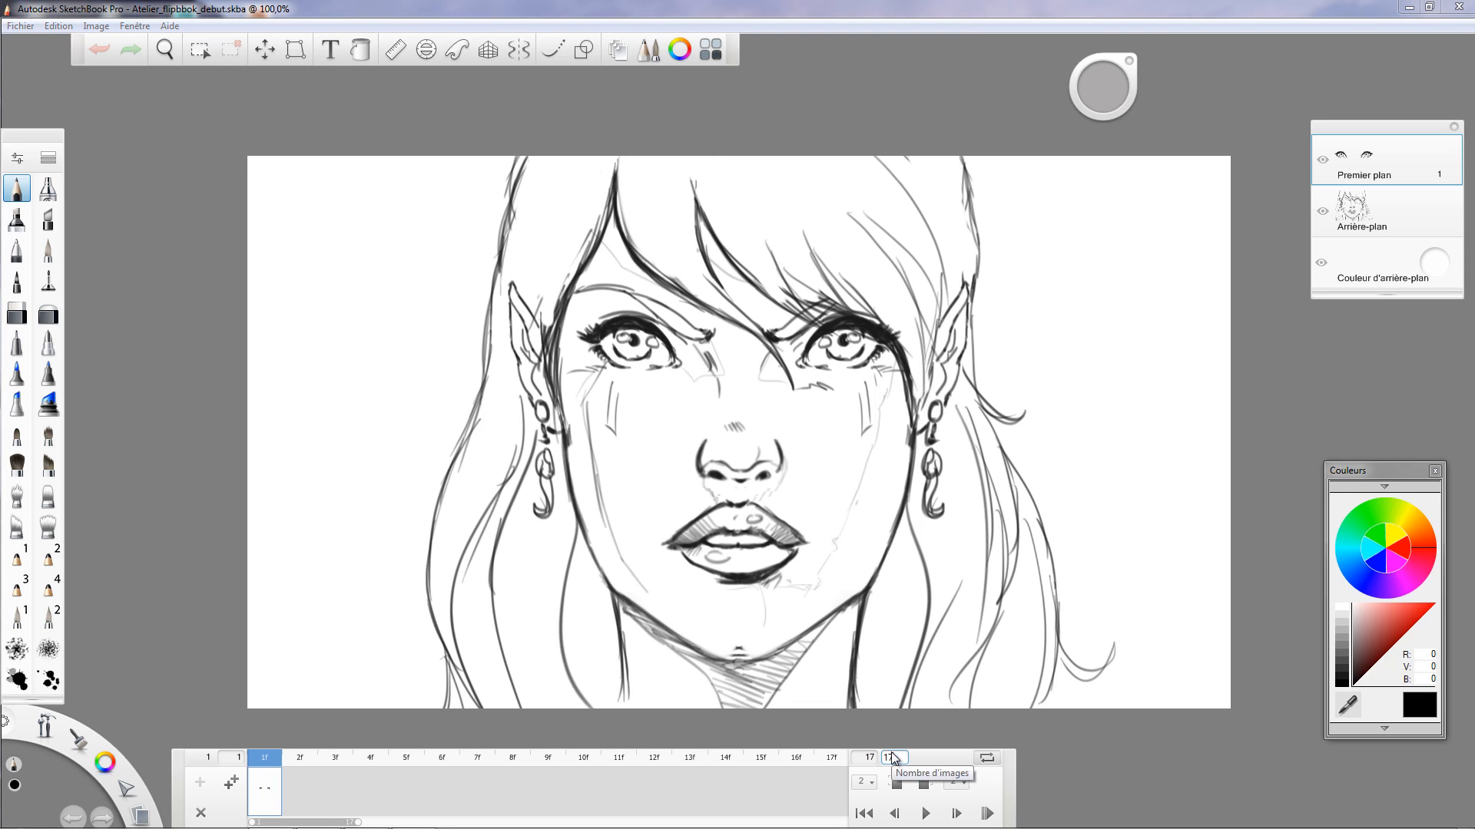
{"action": "key", "text": "Return"}
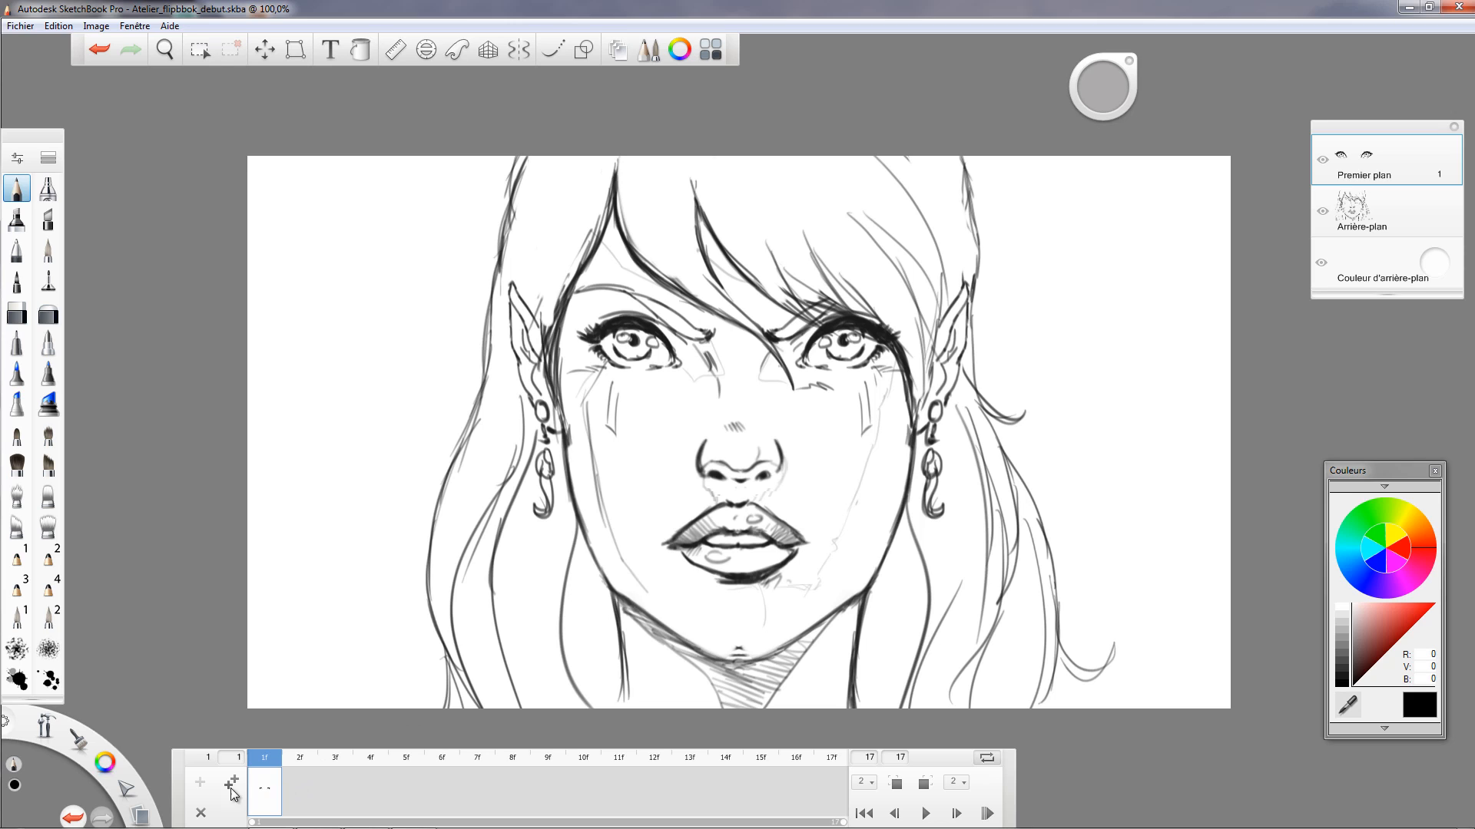
Add an empty drawing at frame 2 and turn on onion skinning for 1 previous frame.
{"action": "left_click", "coordinate": [303, 795]}
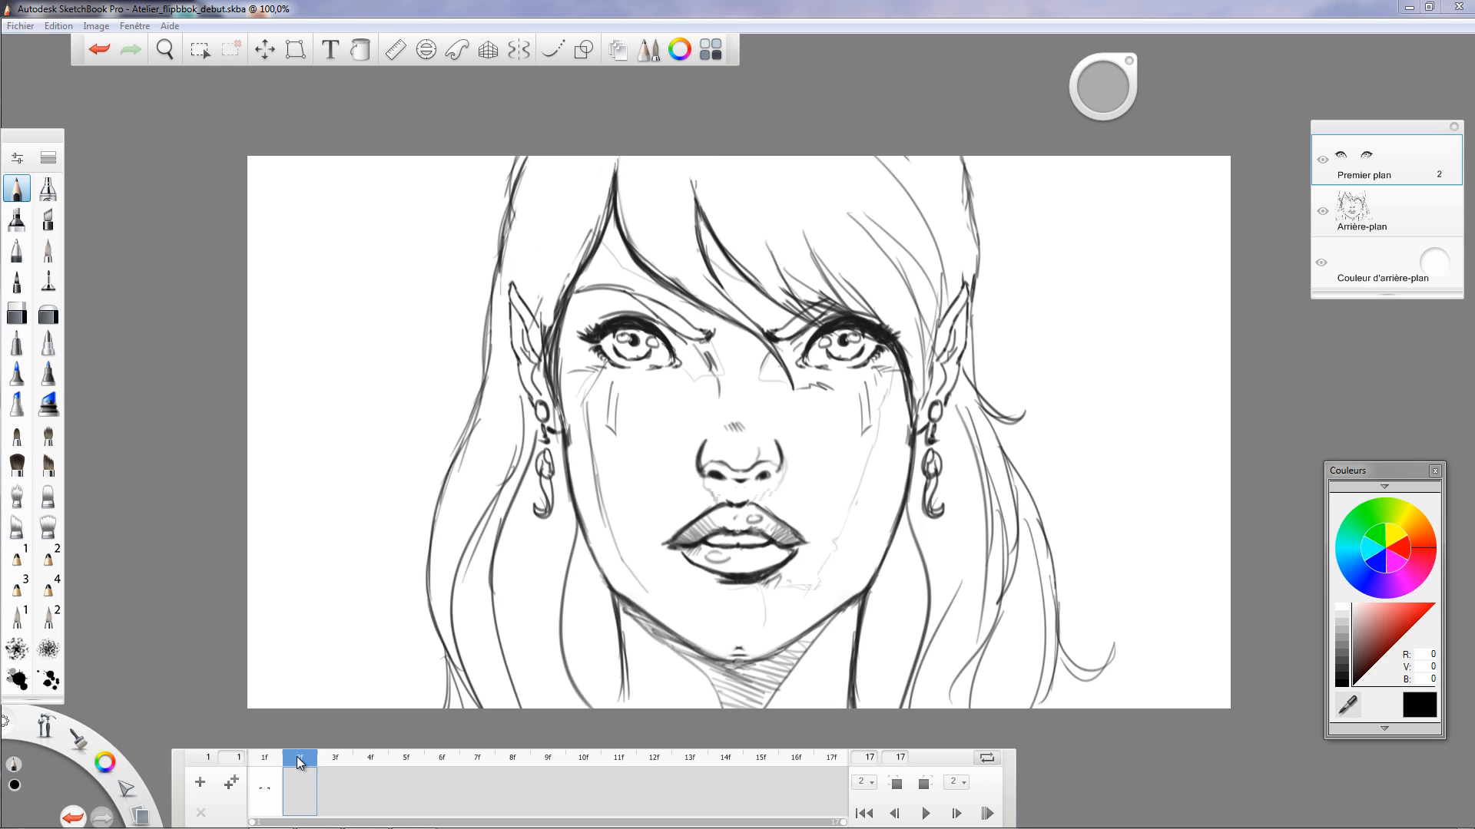
{"action": "left_click", "coordinate": [201, 784]}
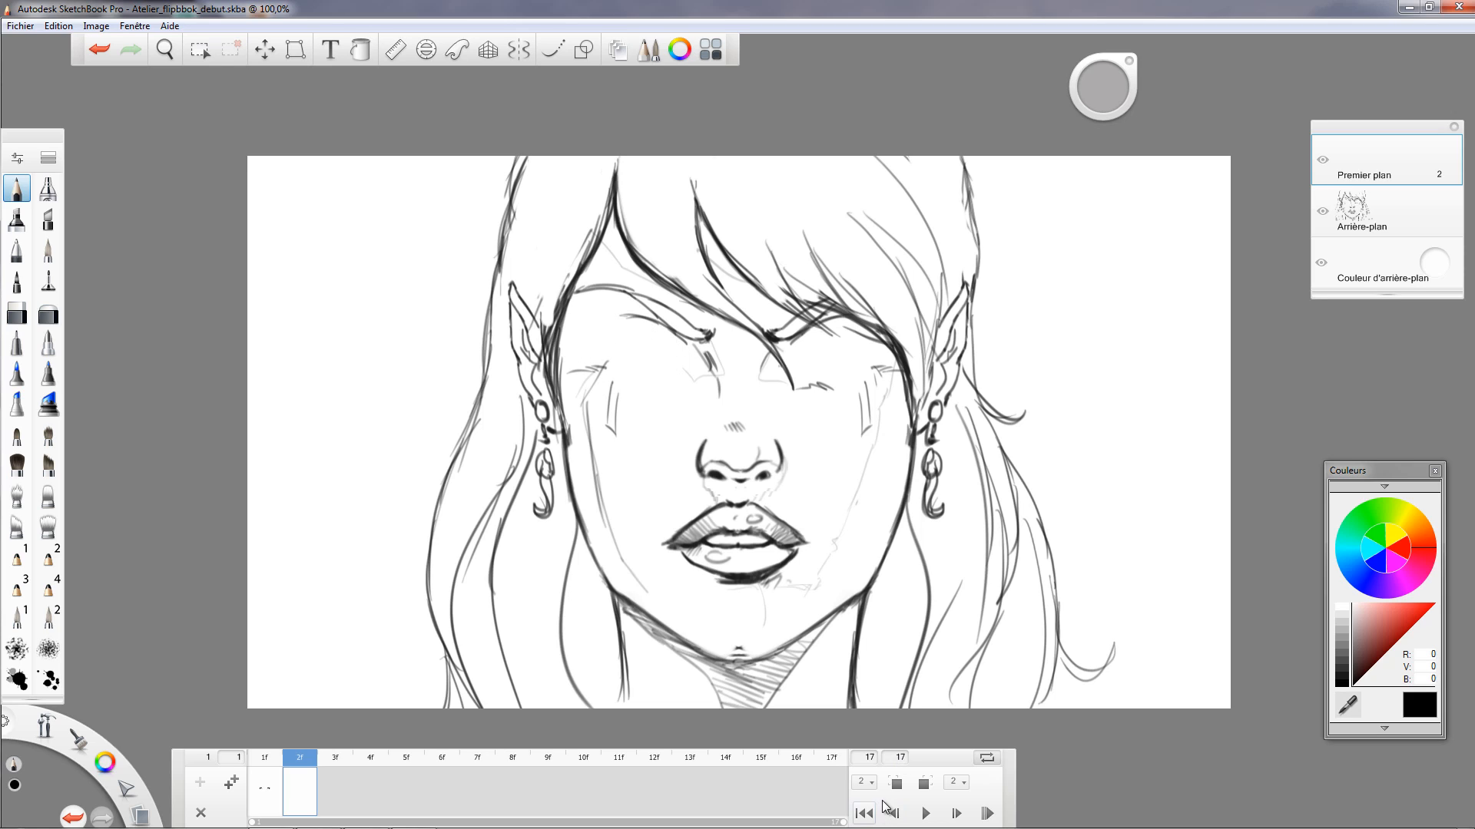
{"action": "left_click", "coordinate": [895, 783]}
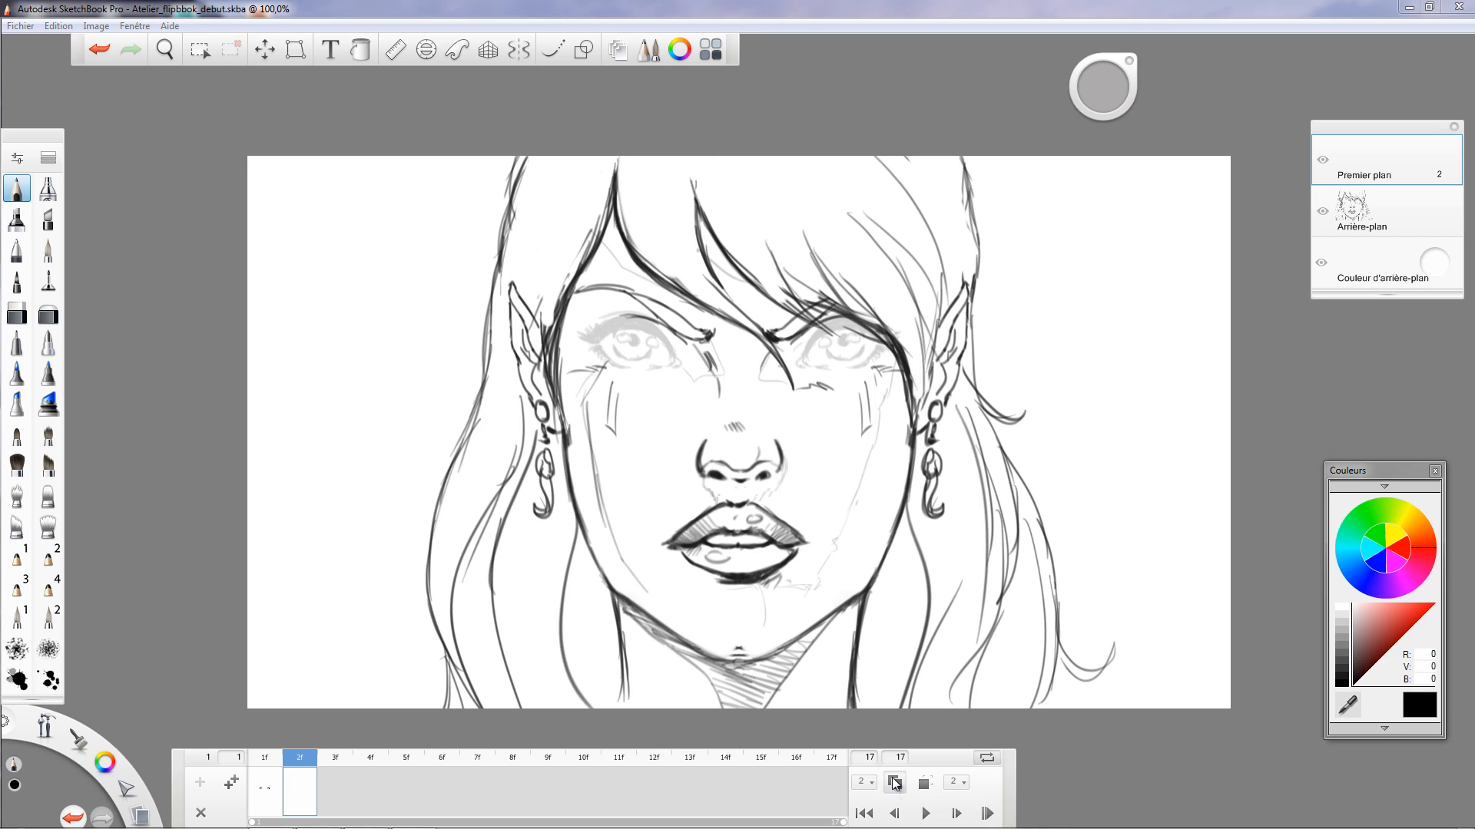
{"action": "left_click", "coordinate": [875, 785]}
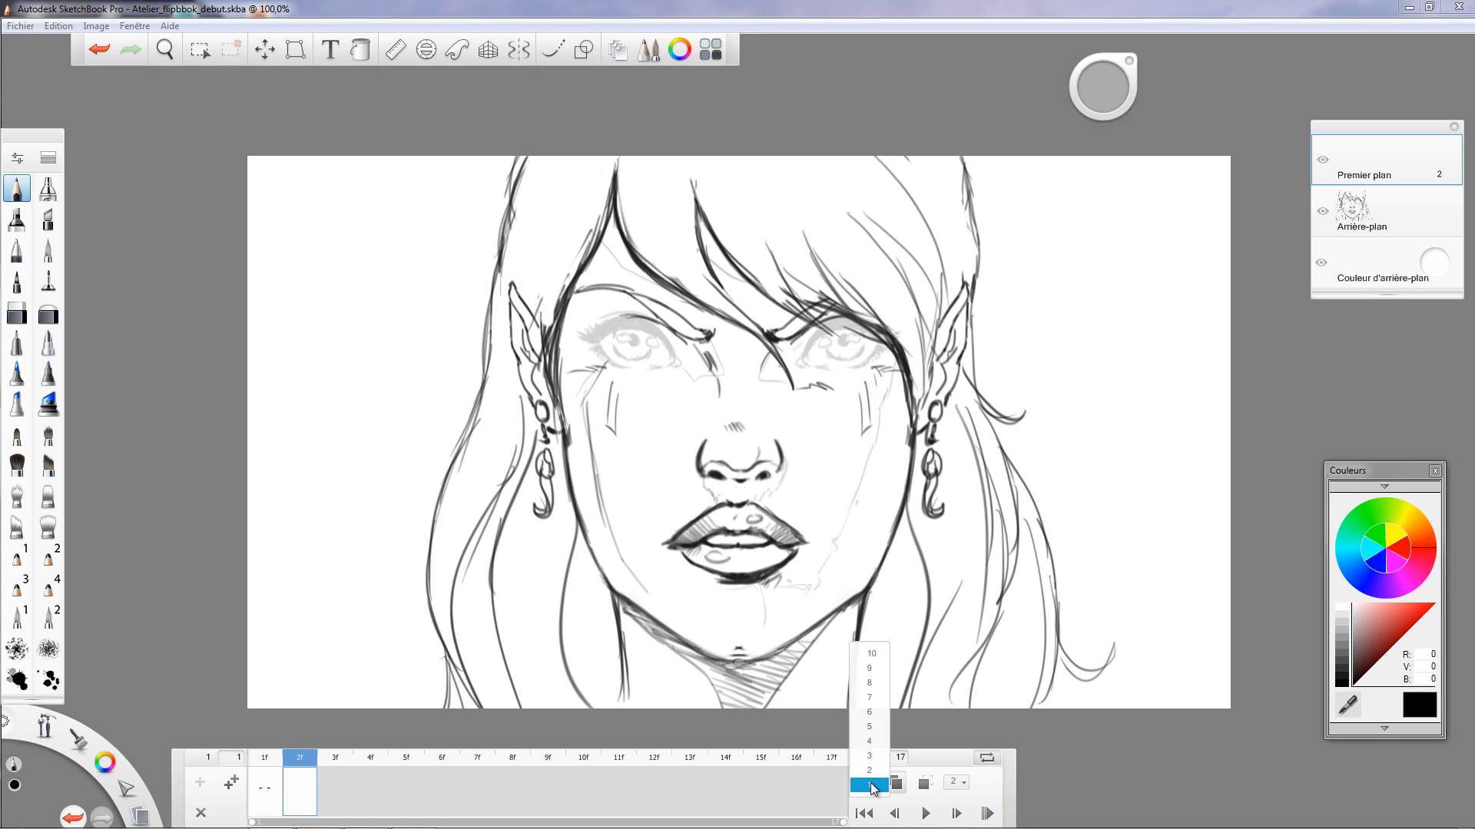
{"action": "left_click", "coordinate": [872, 785]}
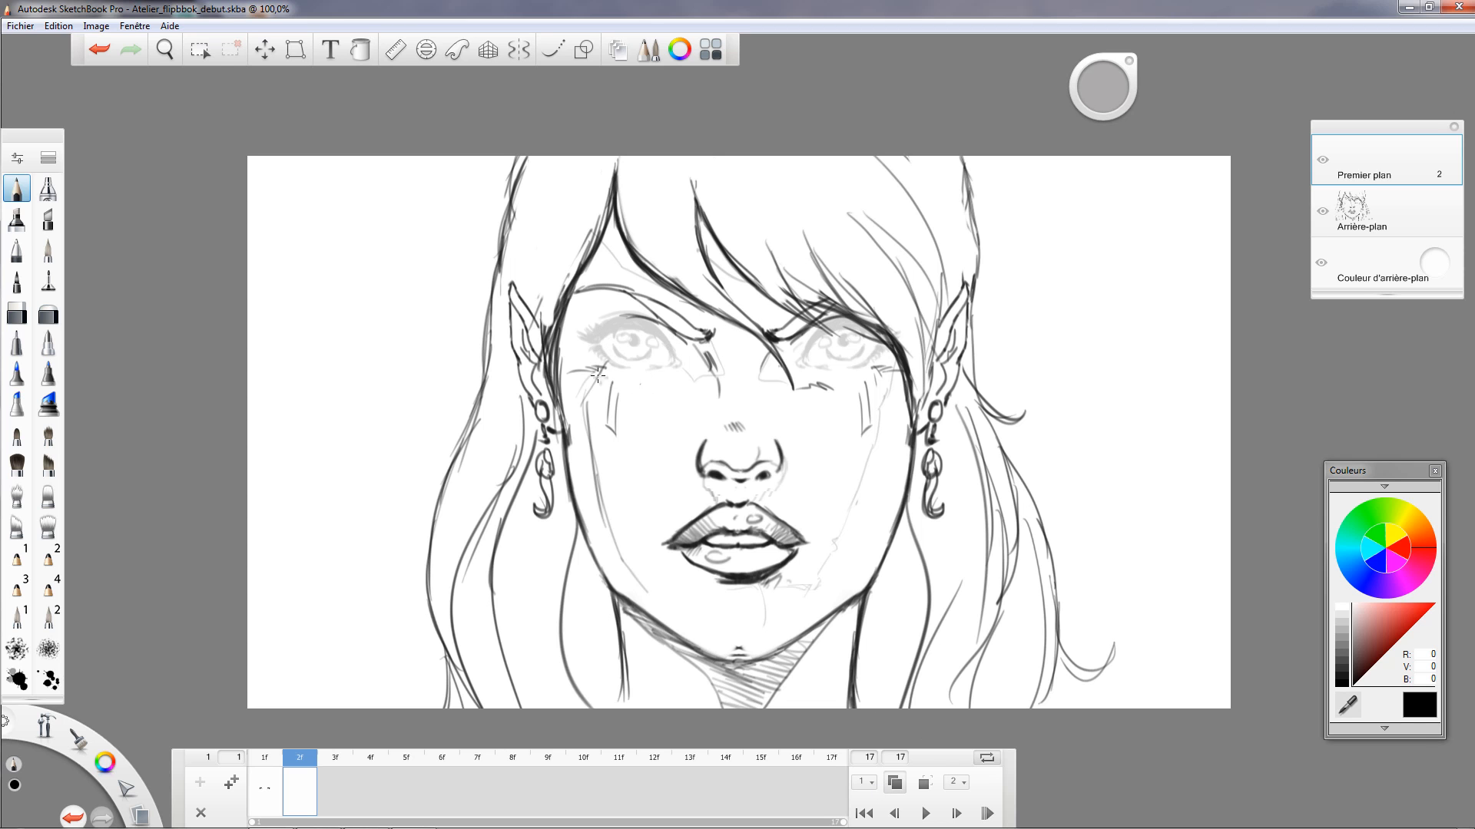
{"action": "scroll", "coordinate": [683, 338], "scroll_direction": "up", "scroll_amount": 5}
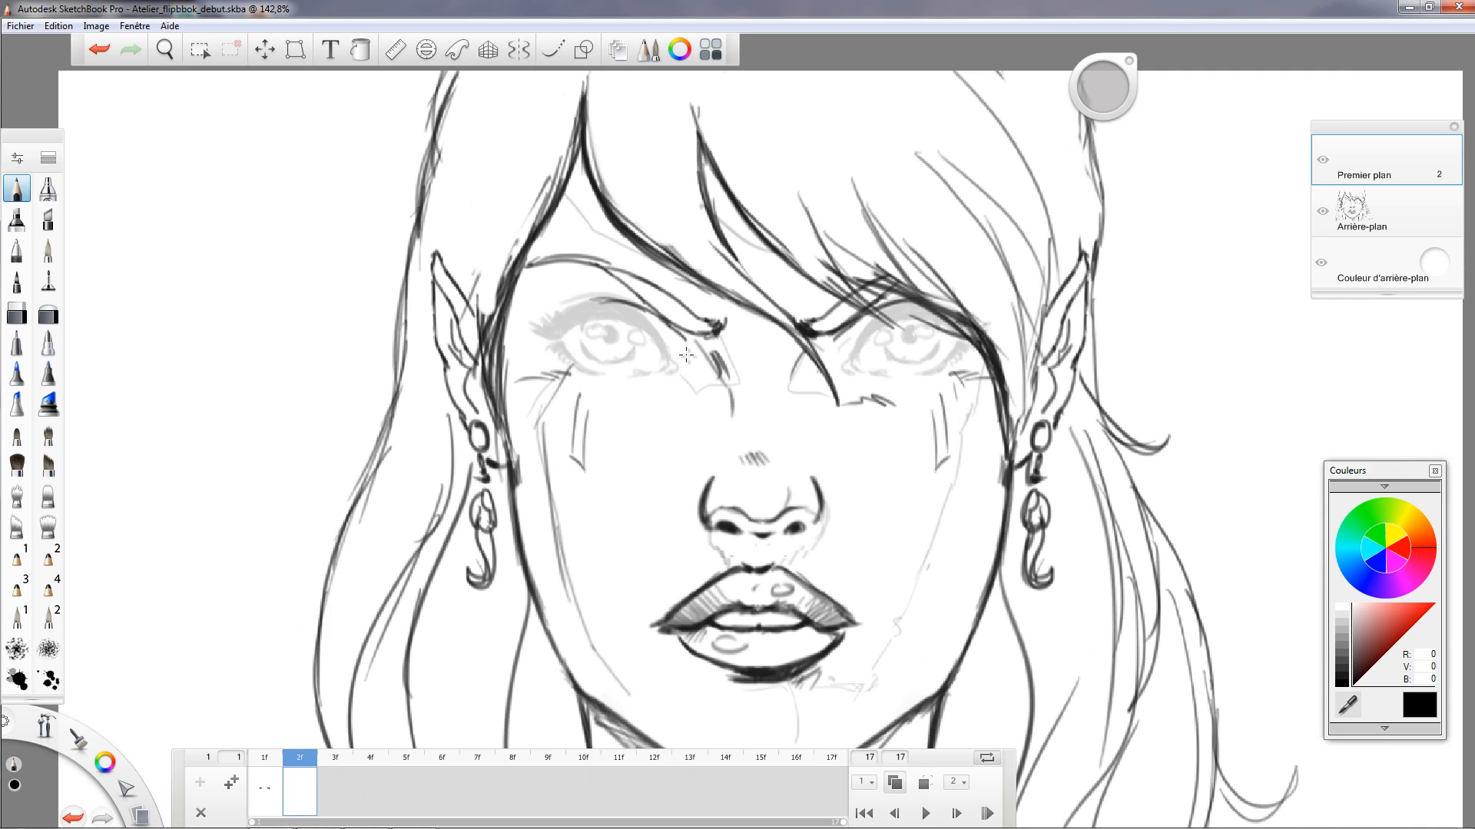
{"action": "scroll", "coordinate": [815, 371], "scroll_direction": "up", "scroll_amount": 1}
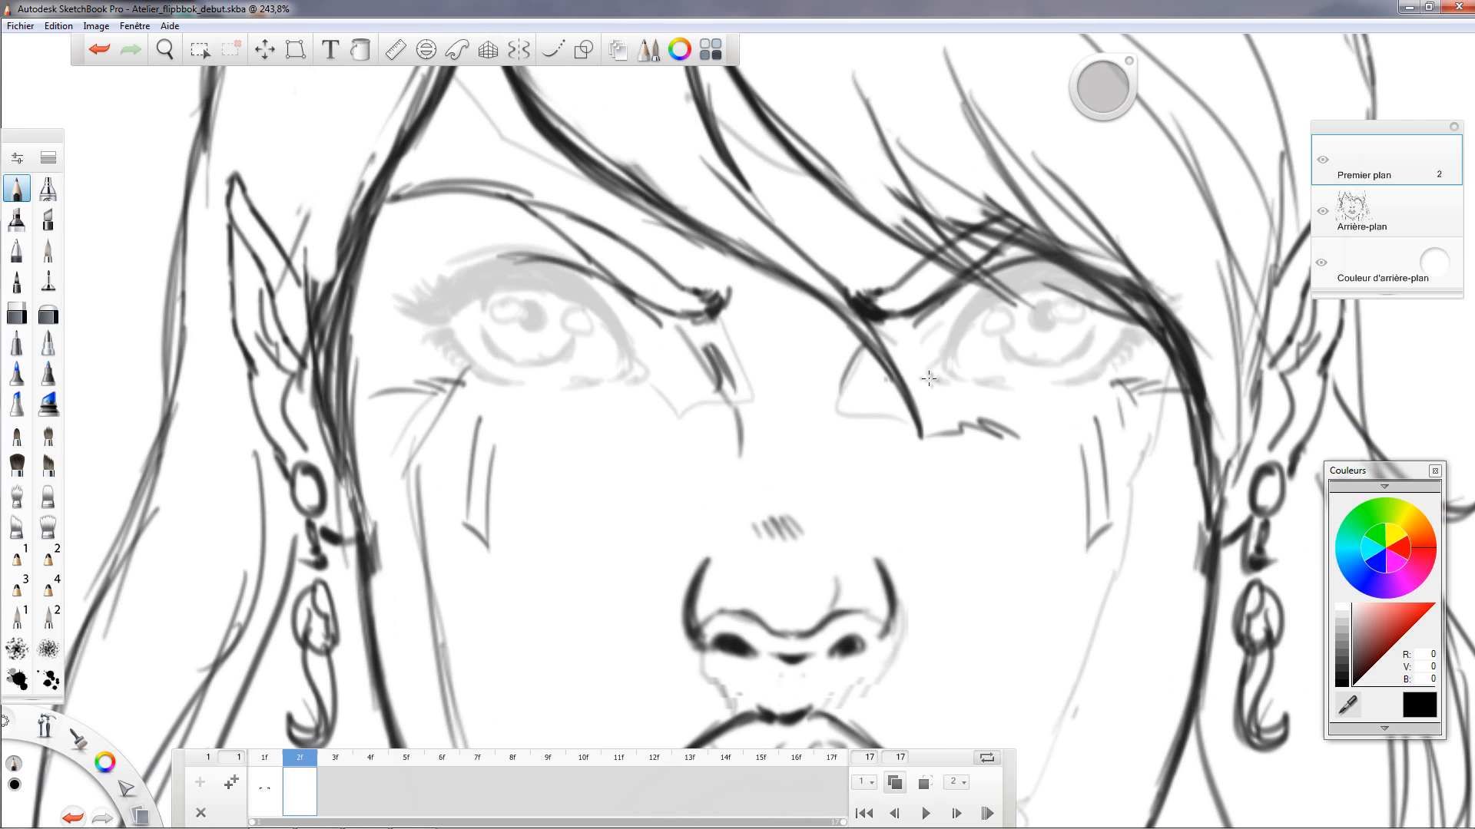
{"action": "left_click_drag", "start_coordinate": [938, 379], "coordinate": [783, 395]}
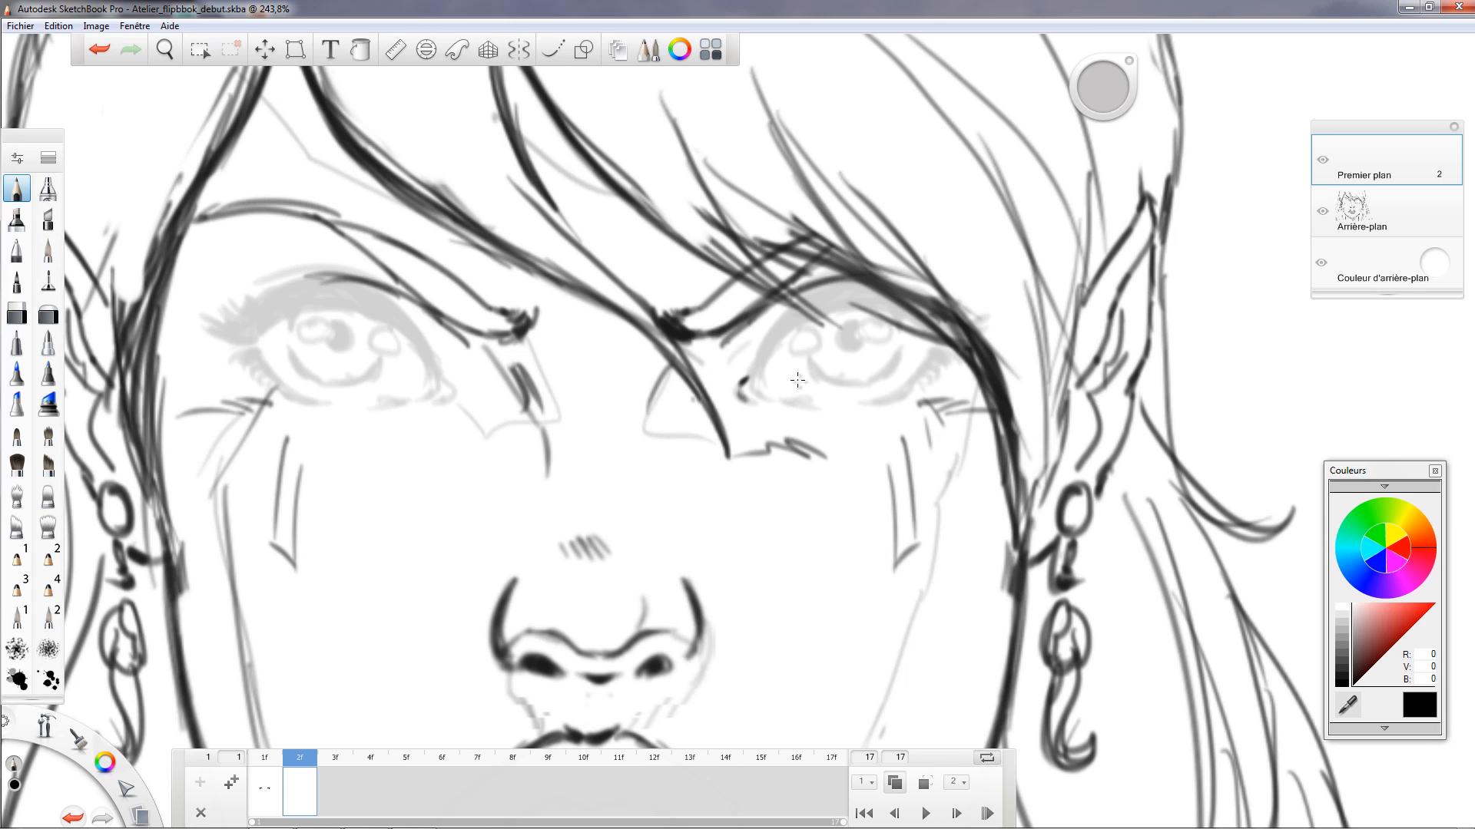
{"action": "double_click", "coordinate": [18, 189]}
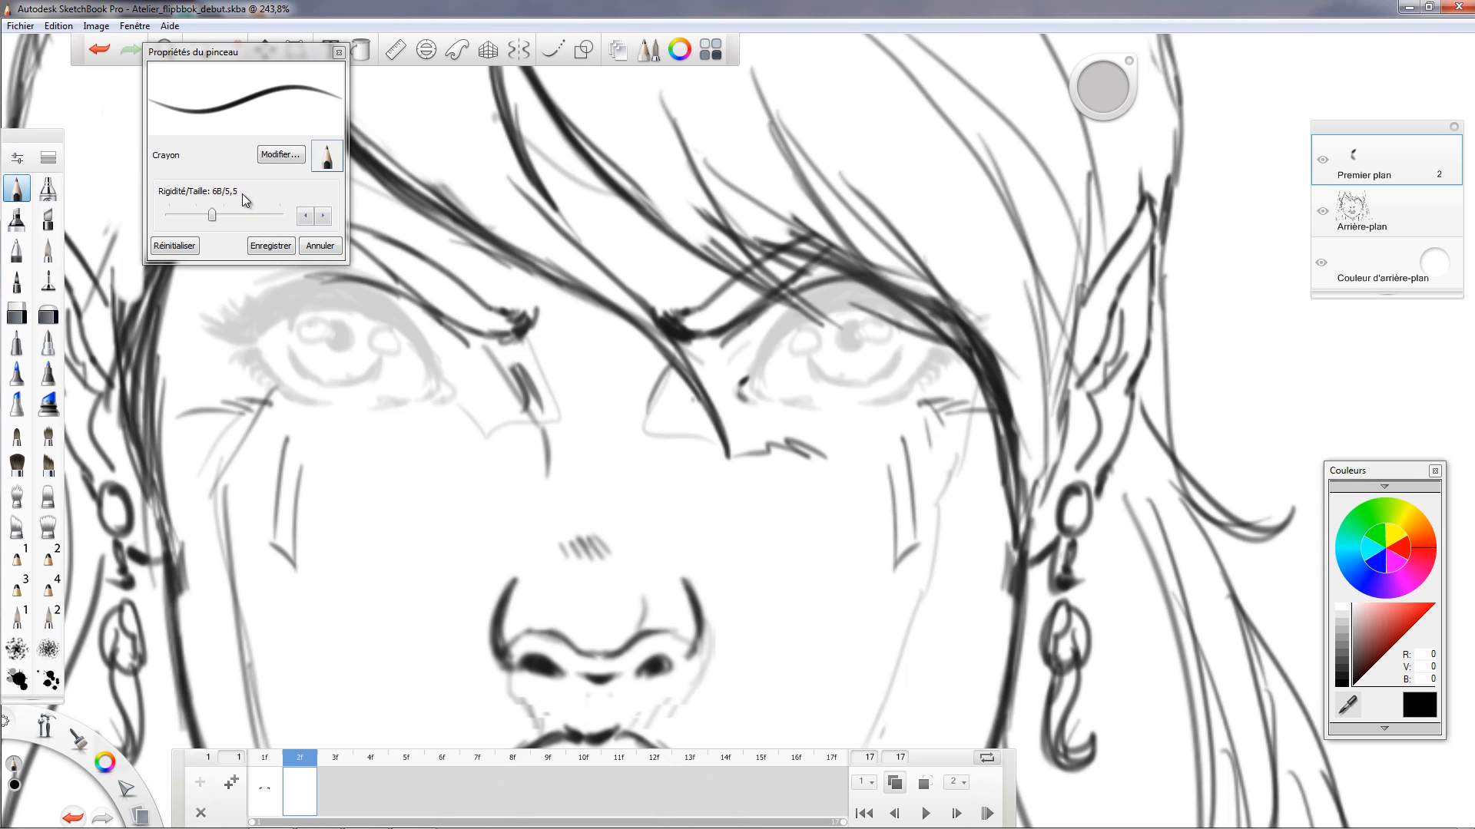
{"action": "left_click", "coordinate": [319, 246]}
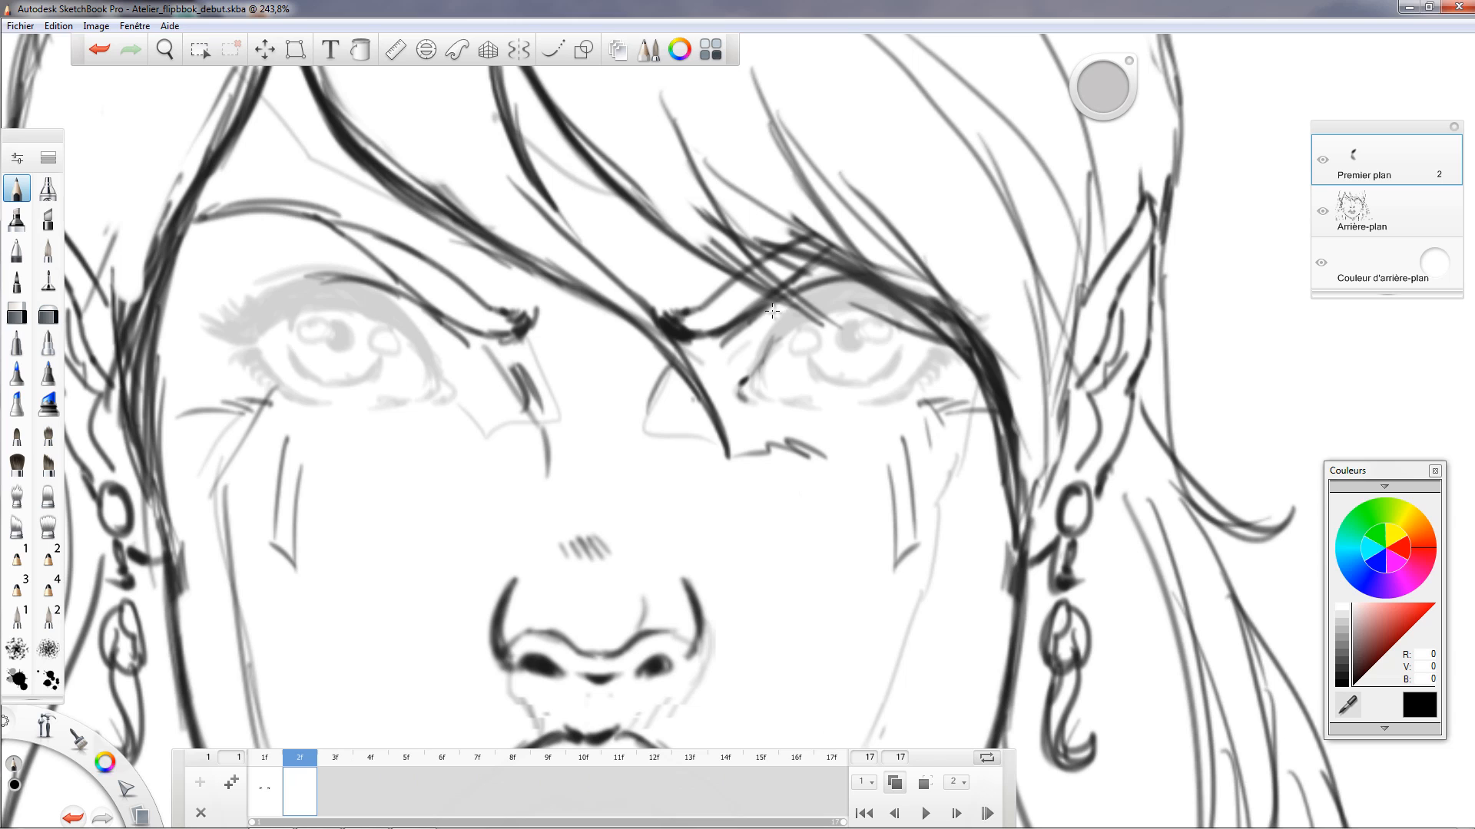
{"action": "key", "text": "ctrl+z"}
{"action": "key", "text": "ctrl+z"}
{"action": "key", "text": "ctrl+z"}
{"action": "key", "text": "ctrl+z"}
{"action": "key", "text": "ctrl+z"}
{"action": "key", "text": "ctrl+z"}
Turn on mirror symmetry about the vertical axis and sketch the slightly lowered upper eyelid line of both eyes on frame 2.
{"action": "left_click", "coordinate": [519, 50]}
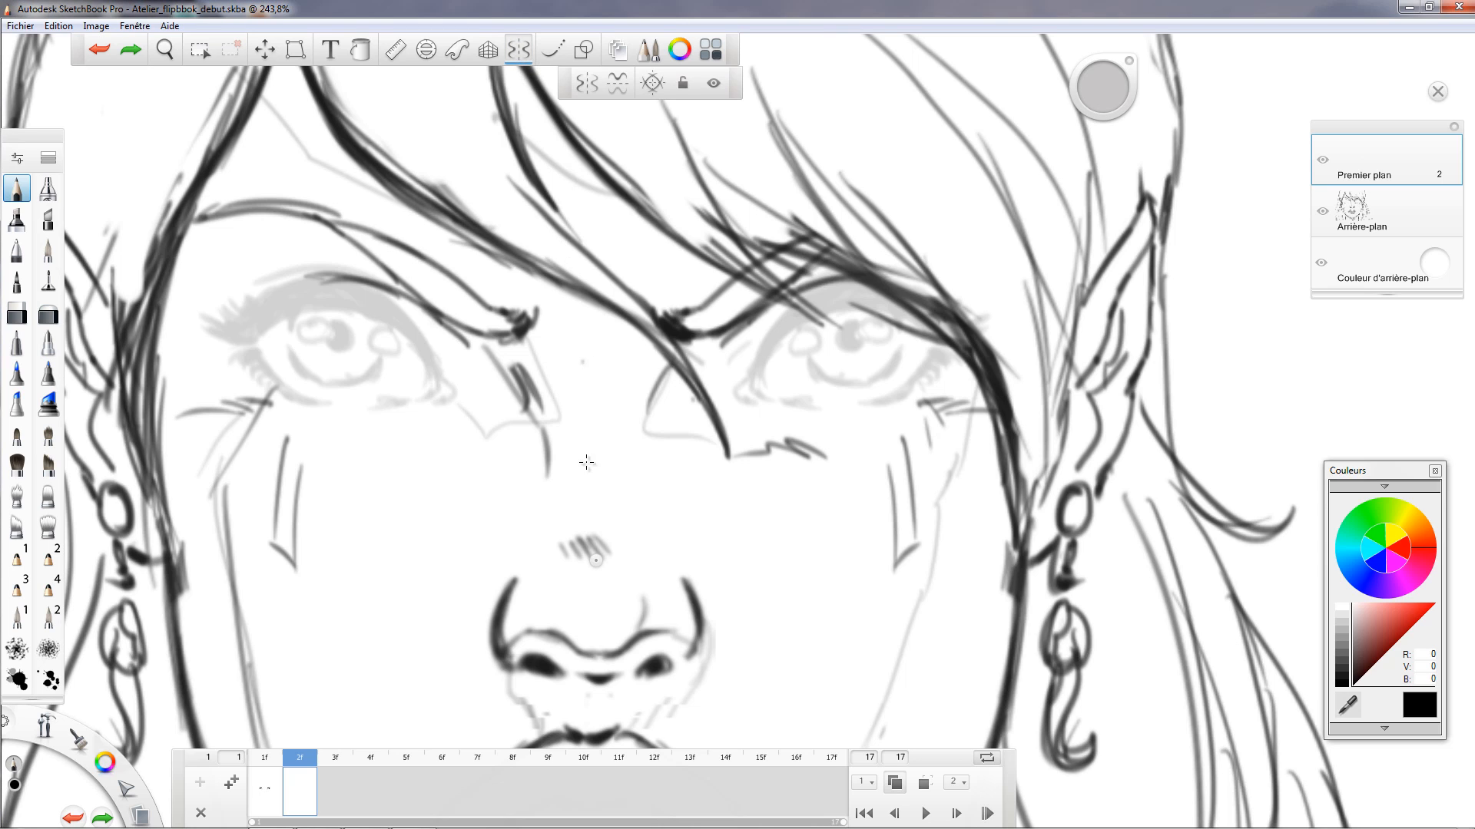
{"action": "left_click", "coordinate": [586, 83]}
{"action": "left_click_drag", "start_coordinate": [743, 377], "coordinate": [746, 391]}
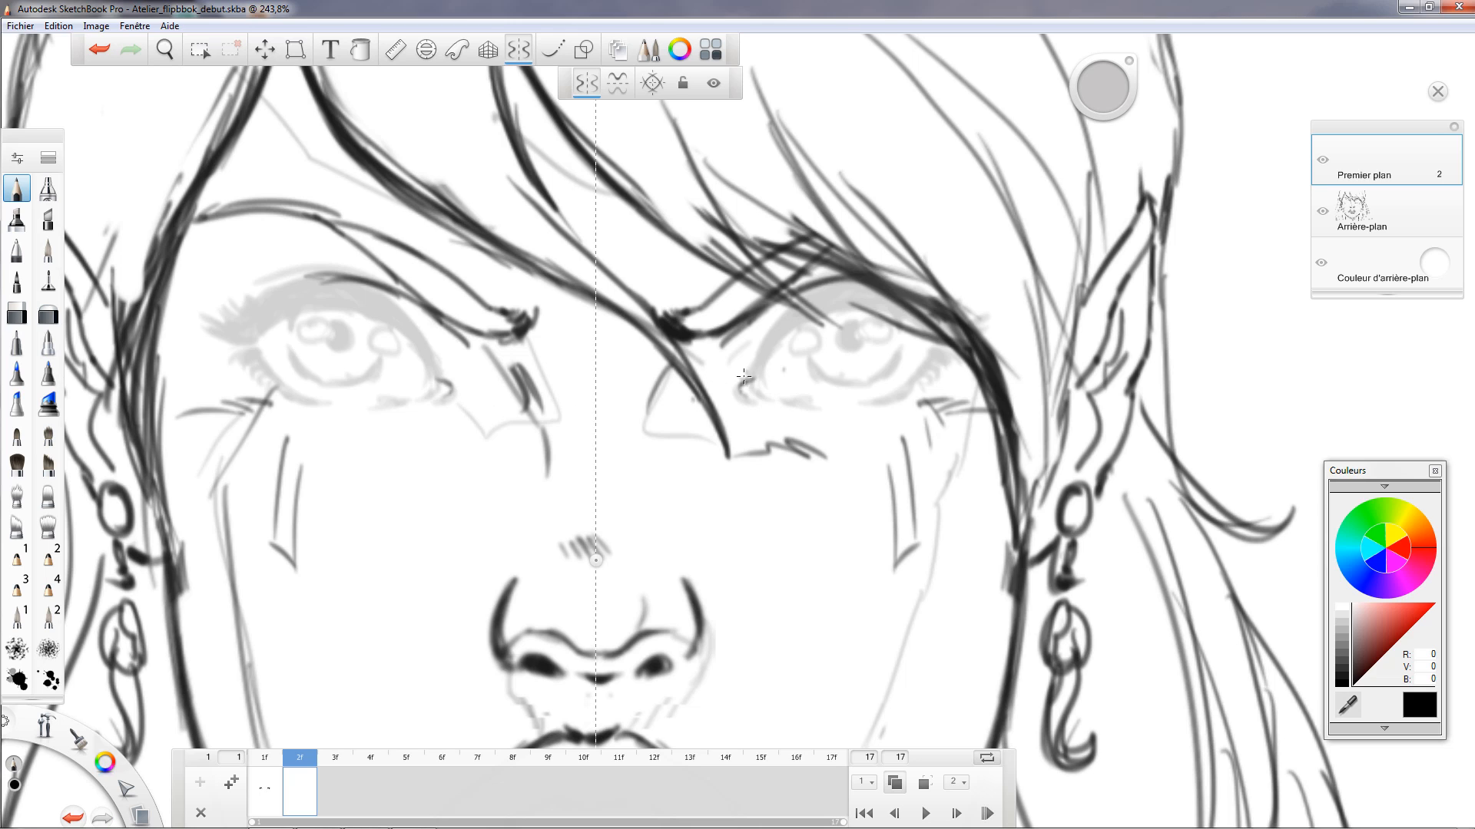
{"action": "left_click_drag", "start_coordinate": [756, 376], "coordinate": [841, 327]}
{"action": "left_click_drag", "start_coordinate": [821, 328], "coordinate": [935, 344]}
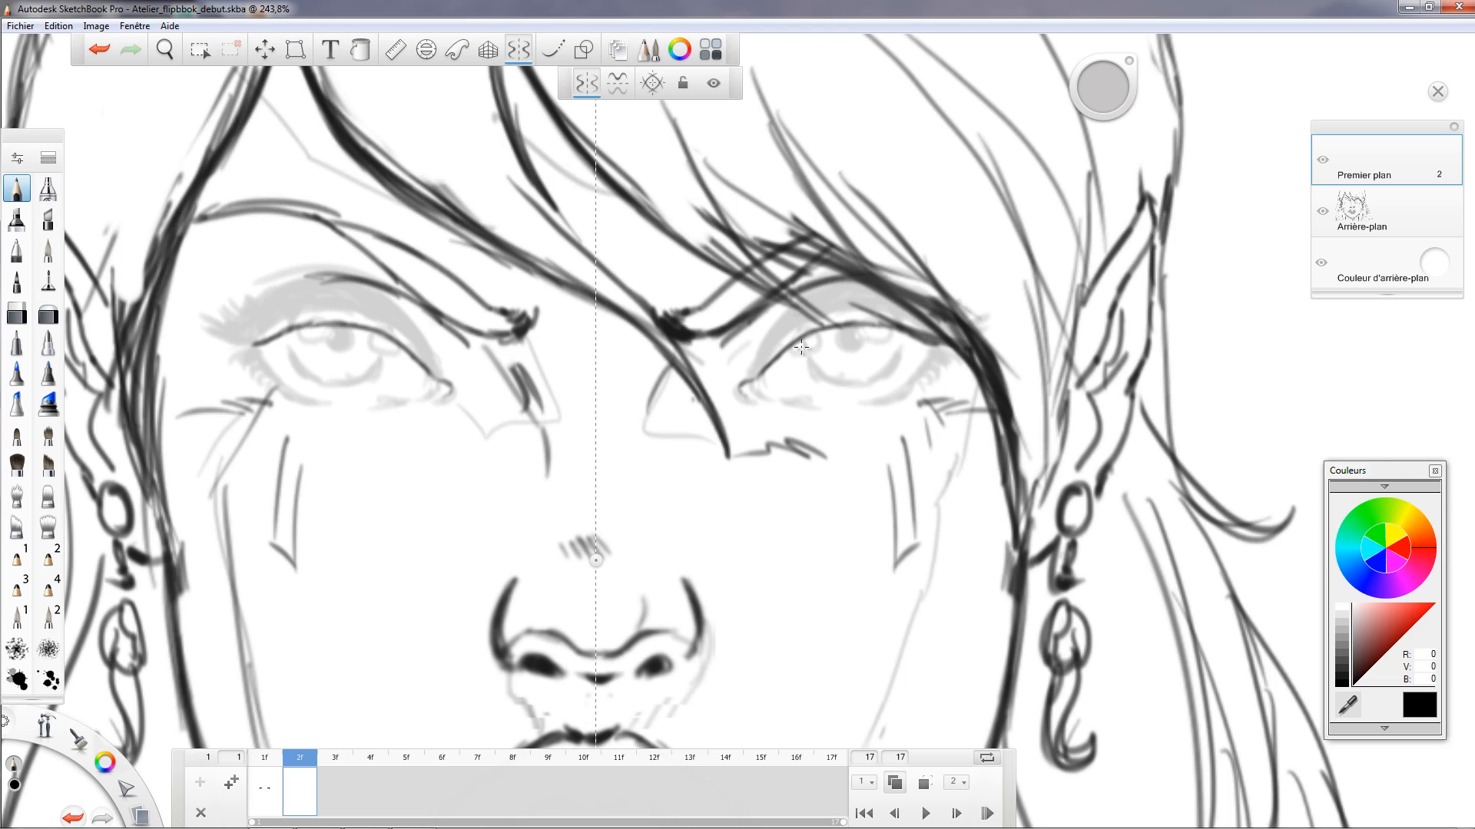
{"action": "left_click_drag", "start_coordinate": [788, 351], "coordinate": [819, 332]}
Draw the irises, pupils, highlights and lower lids with outer lashes on frame 2, comparing them against frame 1.
{"action": "mouse_move", "coordinate": [821, 376]}
{"action": "left_mouse_down"}
{"action": "mouse_move", "coordinate": [904, 368]}
{"action": "mouse_move", "coordinate": [906, 340]}
{"action": "mouse_move", "coordinate": [870, 378]}
{"action": "mouse_move", "coordinate": [906, 353]}
{"action": "mouse_move", "coordinate": [886, 373]}
{"action": "mouse_move", "coordinate": [897, 362]}
{"action": "mouse_move", "coordinate": [878, 342]}
{"action": "mouse_move", "coordinate": [835, 336]}
{"action": "mouse_move", "coordinate": [846, 348]}
{"action": "mouse_move", "coordinate": [859, 343]}
{"action": "mouse_move", "coordinate": [845, 329]}
{"action": "mouse_move", "coordinate": [892, 332]}
{"action": "mouse_move", "coordinate": [887, 335]}
{"action": "left_mouse_up"}
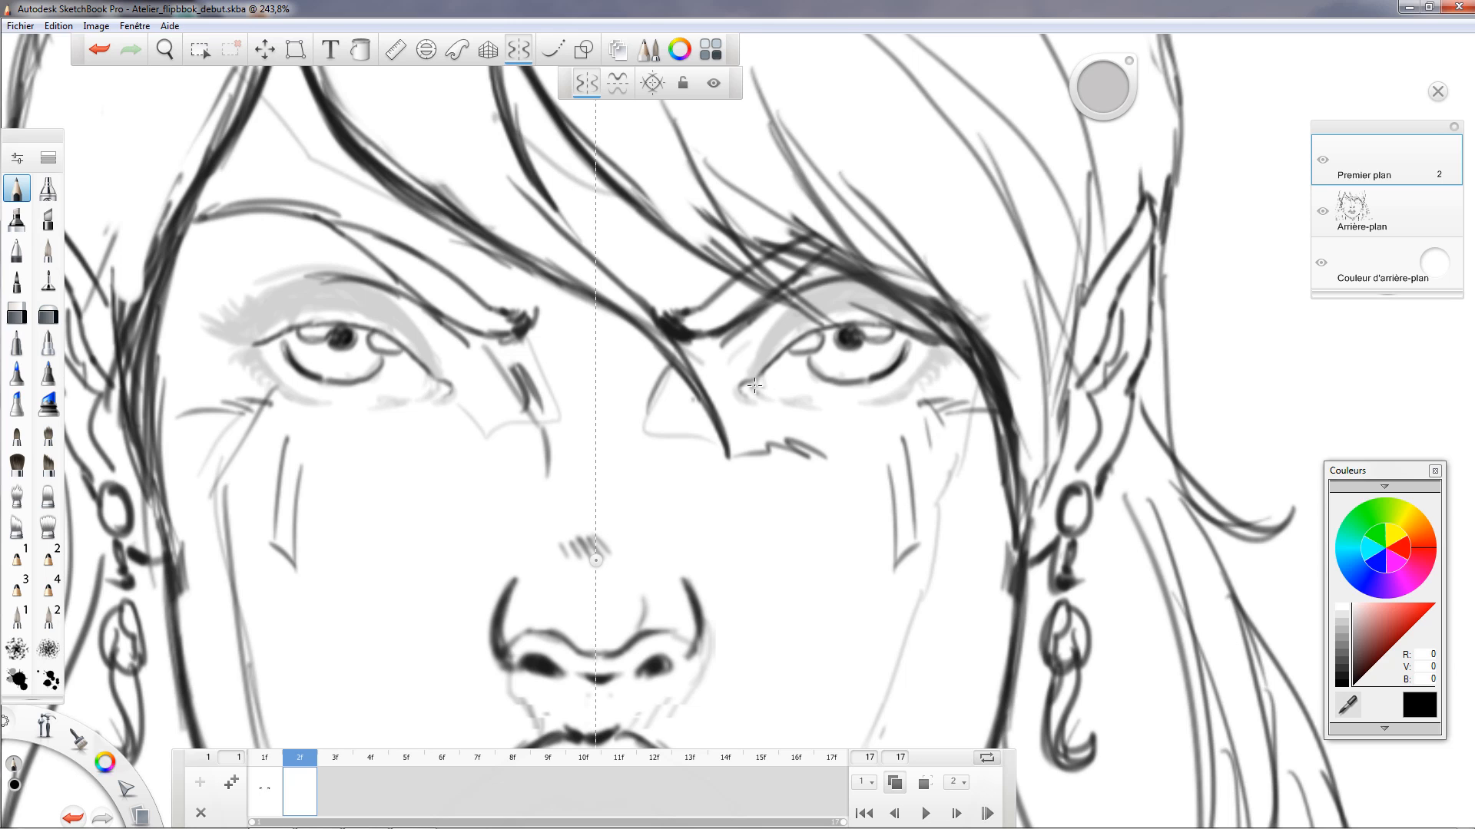
{"action": "mouse_move", "coordinate": [760, 395]}
{"action": "left_mouse_down"}
{"action": "mouse_move", "coordinate": [818, 413]}
{"action": "mouse_move", "coordinate": [907, 386]}
{"action": "mouse_move", "coordinate": [941, 347]}
{"action": "mouse_move", "coordinate": [913, 380]}
{"action": "mouse_move", "coordinate": [938, 349]}
{"action": "mouse_move", "coordinate": [943, 362]}
{"action": "mouse_move", "coordinate": [907, 391]}
{"action": "mouse_move", "coordinate": [940, 349]}
{"action": "mouse_move", "coordinate": [908, 384]}
{"action": "left_mouse_up"}
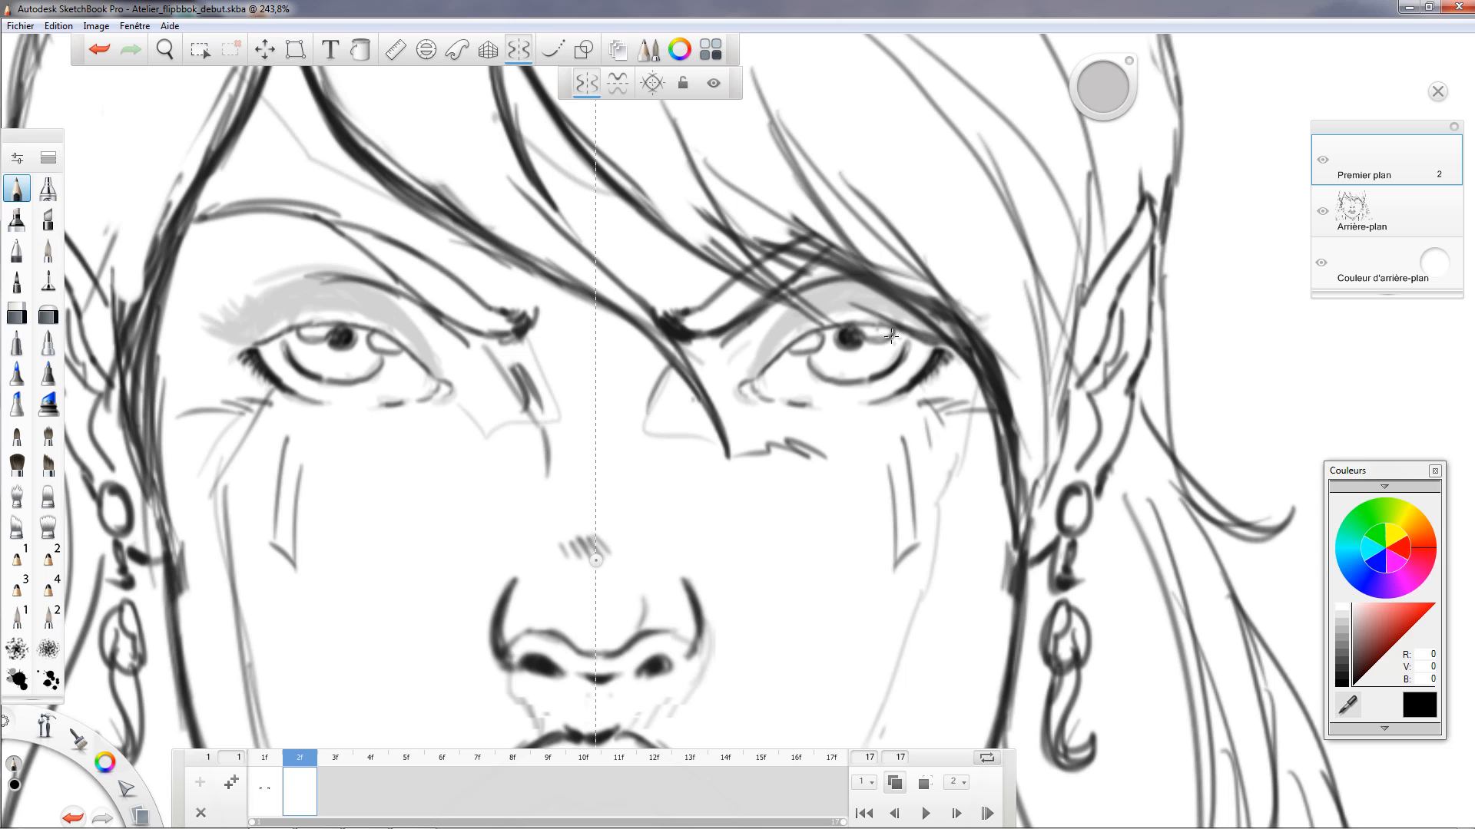
{"action": "left_click", "coordinate": [264, 785]}
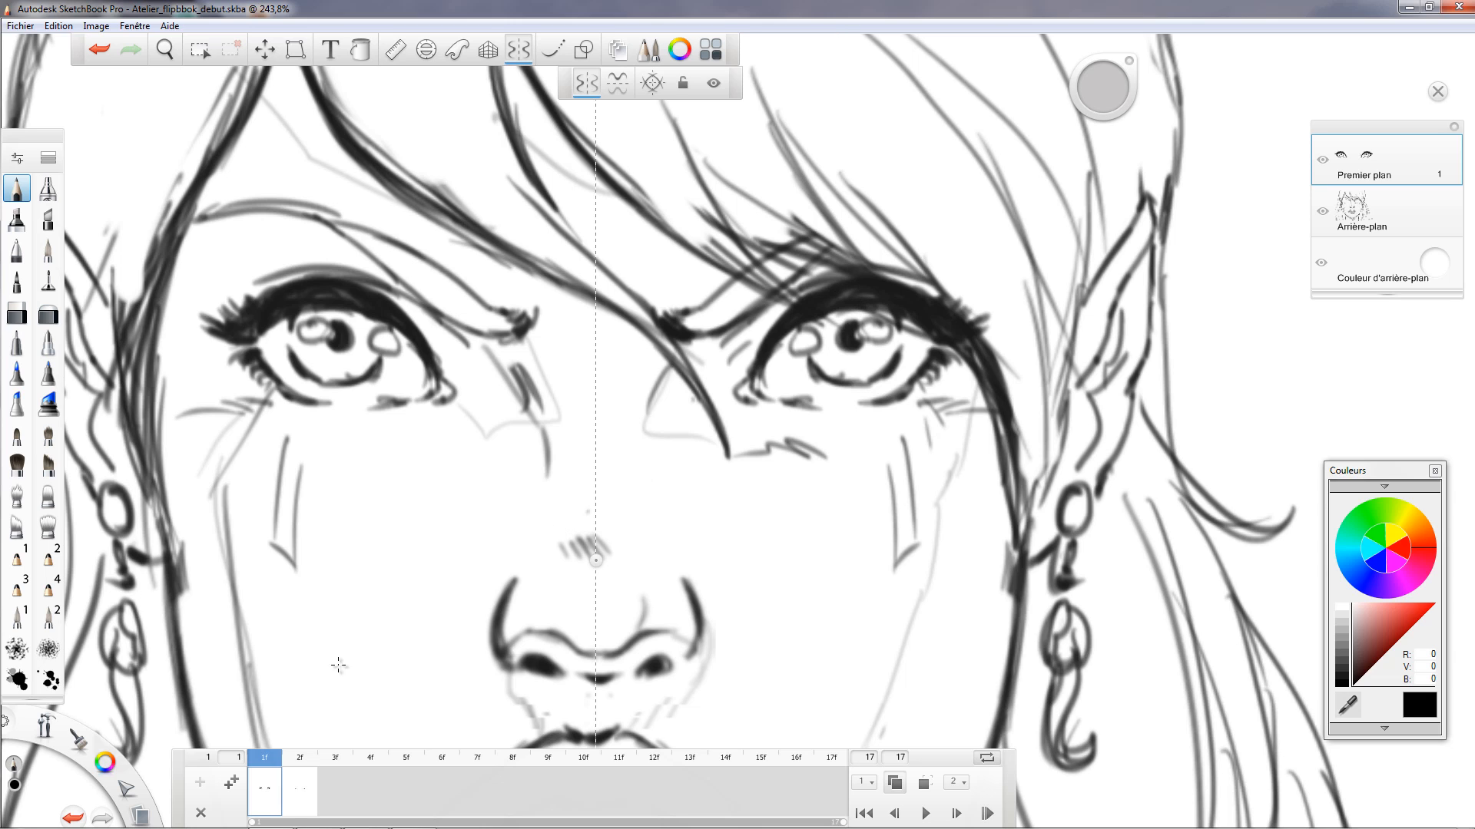
{"action": "left_click", "coordinate": [307, 791]}
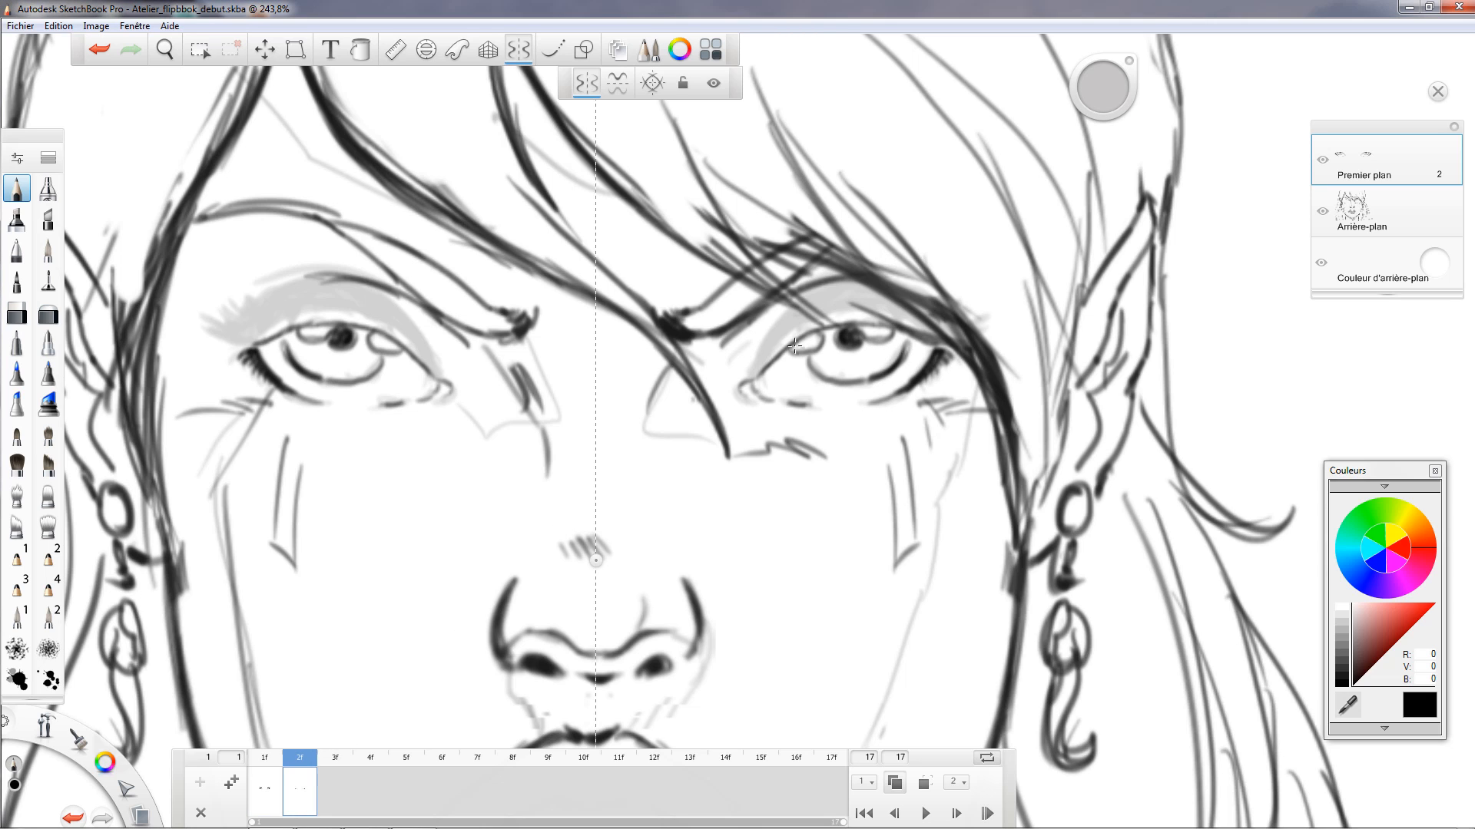
Thicken the upper lash line of both eyes on frame 2 into a dark band extending past the outer corners.
{"action": "left_click_drag", "start_coordinate": [762, 369], "coordinate": [823, 322]}
{"action": "mouse_move", "coordinate": [788, 352]}
{"action": "left_mouse_down"}
{"action": "mouse_move", "coordinate": [841, 313]}
{"action": "mouse_move", "coordinate": [805, 334]}
{"action": "mouse_move", "coordinate": [868, 317]}
{"action": "mouse_move", "coordinate": [795, 347]}
{"action": "mouse_move", "coordinate": [872, 312]}
{"action": "mouse_move", "coordinate": [859, 312]}
{"action": "mouse_move", "coordinate": [844, 316]}
{"action": "mouse_move", "coordinate": [948, 330]}
{"action": "mouse_move", "coordinate": [829, 321]}
{"action": "mouse_move", "coordinate": [879, 316]}
{"action": "mouse_move", "coordinate": [768, 372]}
{"action": "left_mouse_up"}
{"action": "mouse_move", "coordinate": [848, 310]}
{"action": "left_mouse_down"}
{"action": "mouse_move", "coordinate": [883, 303]}
{"action": "mouse_move", "coordinate": [931, 330]}
{"action": "left_mouse_up"}
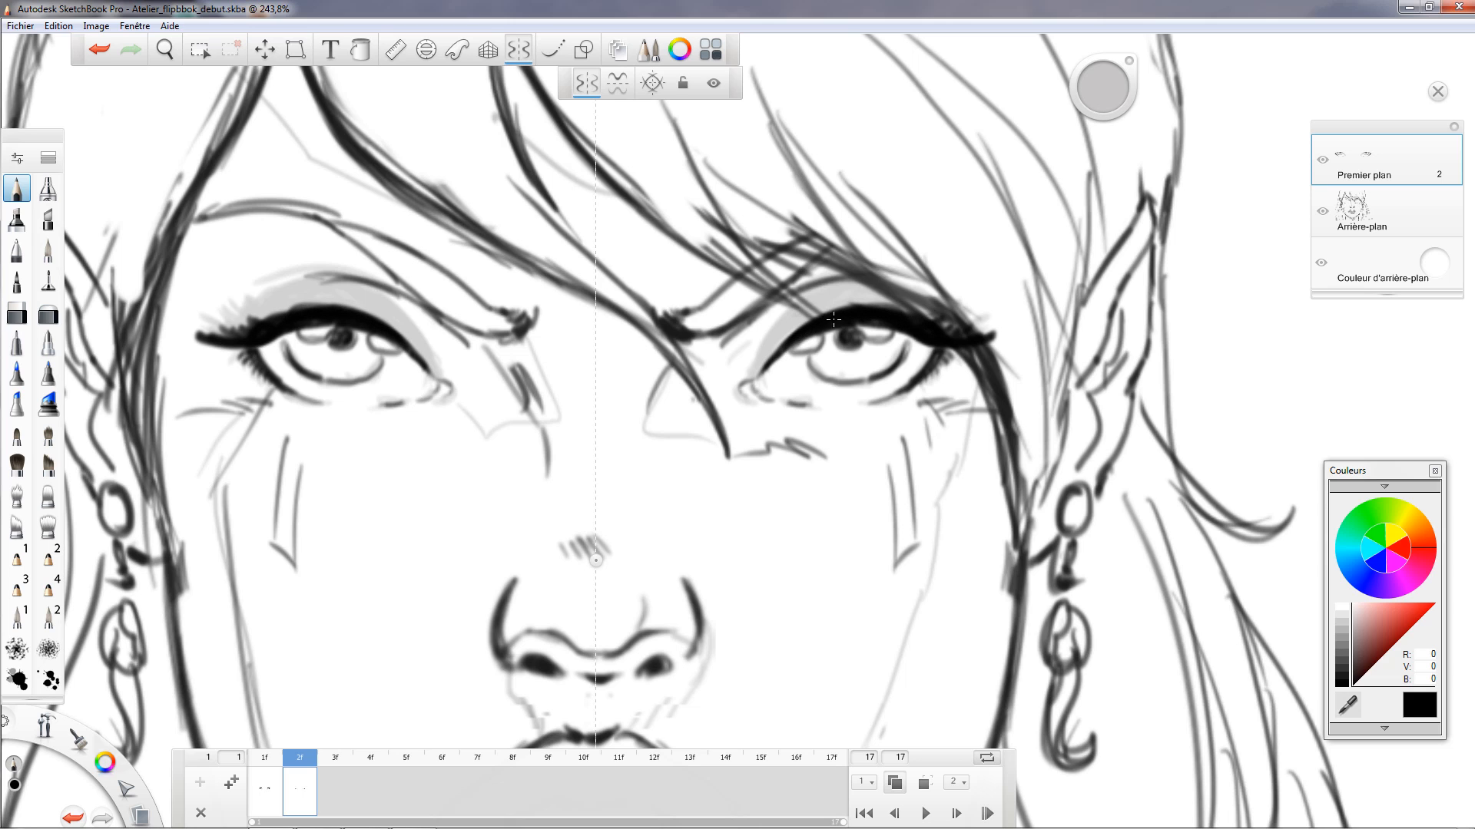
{"action": "left_click_drag", "start_coordinate": [806, 323], "coordinate": [848, 306]}
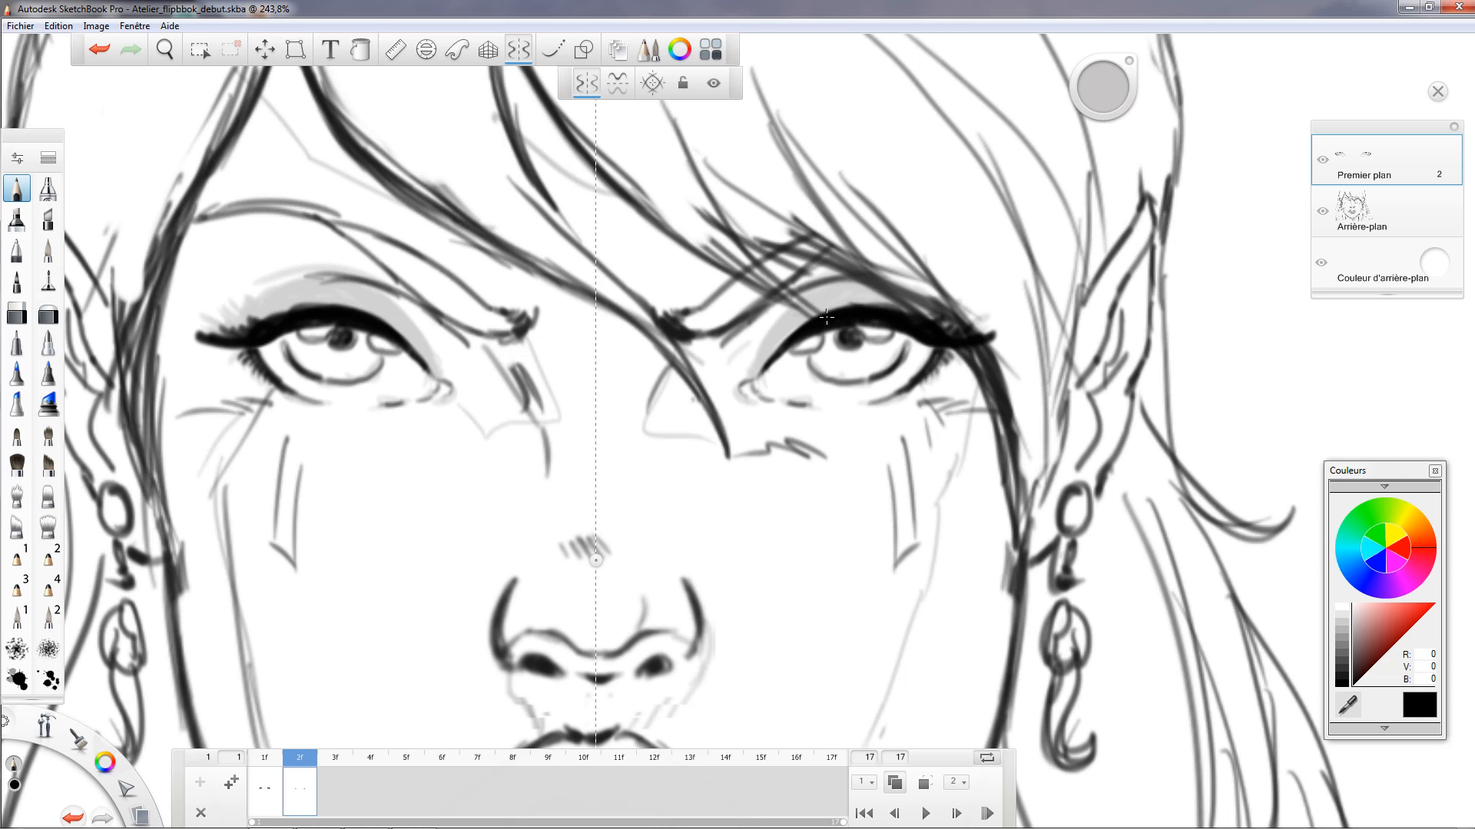
{"action": "left_click", "coordinate": [277, 791]}
{"action": "left_click", "coordinate": [296, 791]}
{"action": "left_click_drag", "start_coordinate": [766, 365], "coordinate": [840, 310]}
{"action": "mouse_move", "coordinate": [772, 364]}
{"action": "left_mouse_down"}
{"action": "mouse_move", "coordinate": [827, 313]}
{"action": "mouse_move", "coordinate": [758, 367]}
{"action": "mouse_move", "coordinate": [779, 319]}
{"action": "mouse_move", "coordinate": [795, 342]}
{"action": "mouse_move", "coordinate": [778, 350]}
{"action": "mouse_move", "coordinate": [852, 309]}
{"action": "mouse_move", "coordinate": [884, 311]}
{"action": "left_mouse_up"}
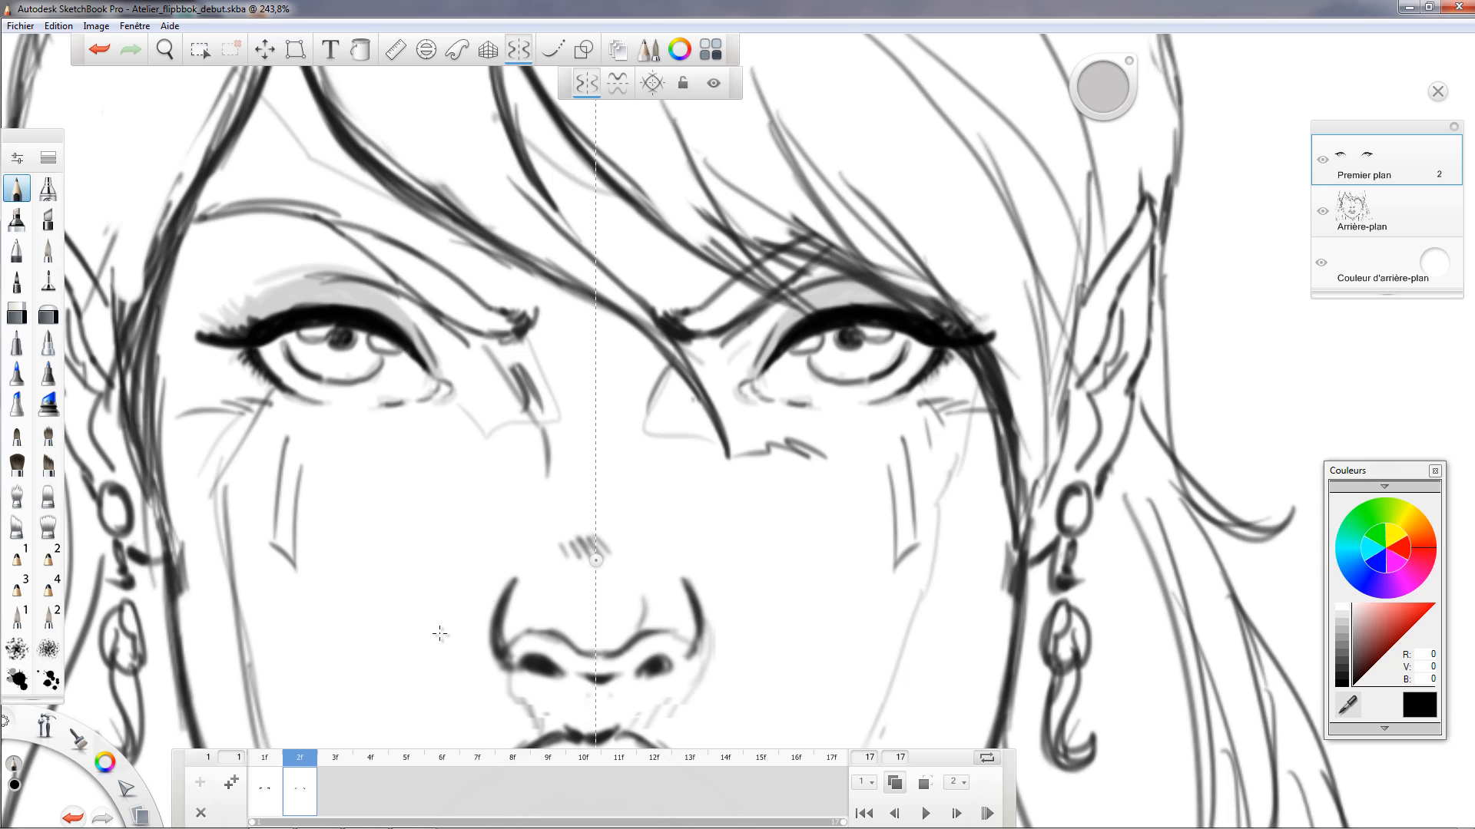
Flip back and forth between frames 1 and 2 to check the eyelid movement.
{"action": "left_click", "coordinate": [273, 795]}
{"action": "left_click", "coordinate": [291, 795]}
{"action": "left_click", "coordinate": [271, 794]}
{"action": "left_click", "coordinate": [292, 797]}
{"action": "left_click", "coordinate": [269, 796]}
{"action": "left_click", "coordinate": [297, 791]}
{"action": "left_click", "coordinate": [276, 794]}
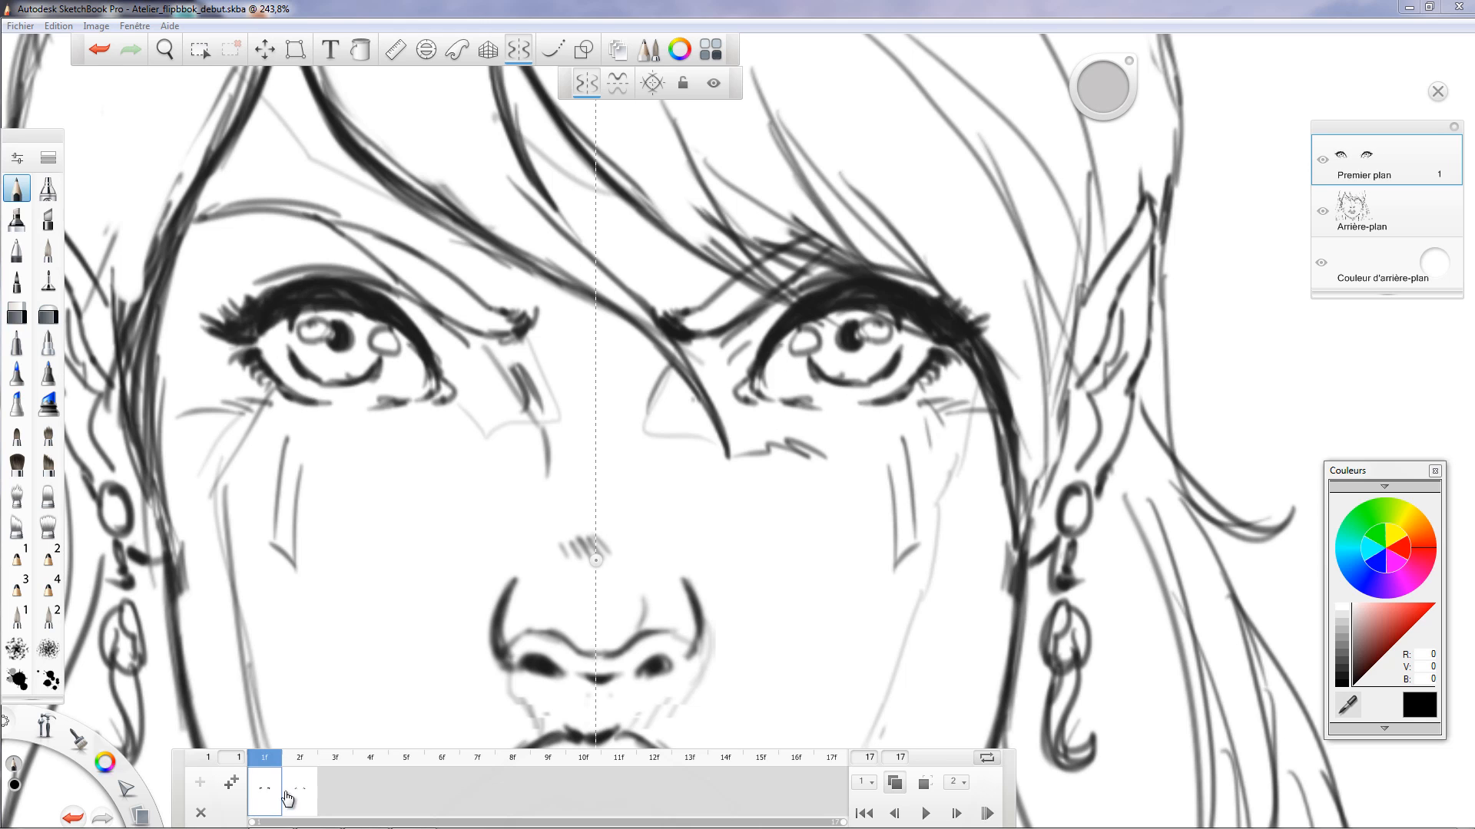
{"action": "left_click", "coordinate": [300, 795]}
Darken the lower iris outlines, lower lids and inner eye corners on frame 2, checking against frame 1.
{"action": "mouse_move", "coordinate": [808, 359]}
{"action": "left_mouse_down"}
{"action": "mouse_move", "coordinate": [872, 378]}
{"action": "mouse_move", "coordinate": [856, 385]}
{"action": "mouse_move", "coordinate": [920, 350]}
{"action": "left_mouse_up"}
{"action": "left_click", "coordinate": [273, 800]}
{"action": "left_click", "coordinate": [293, 797]}
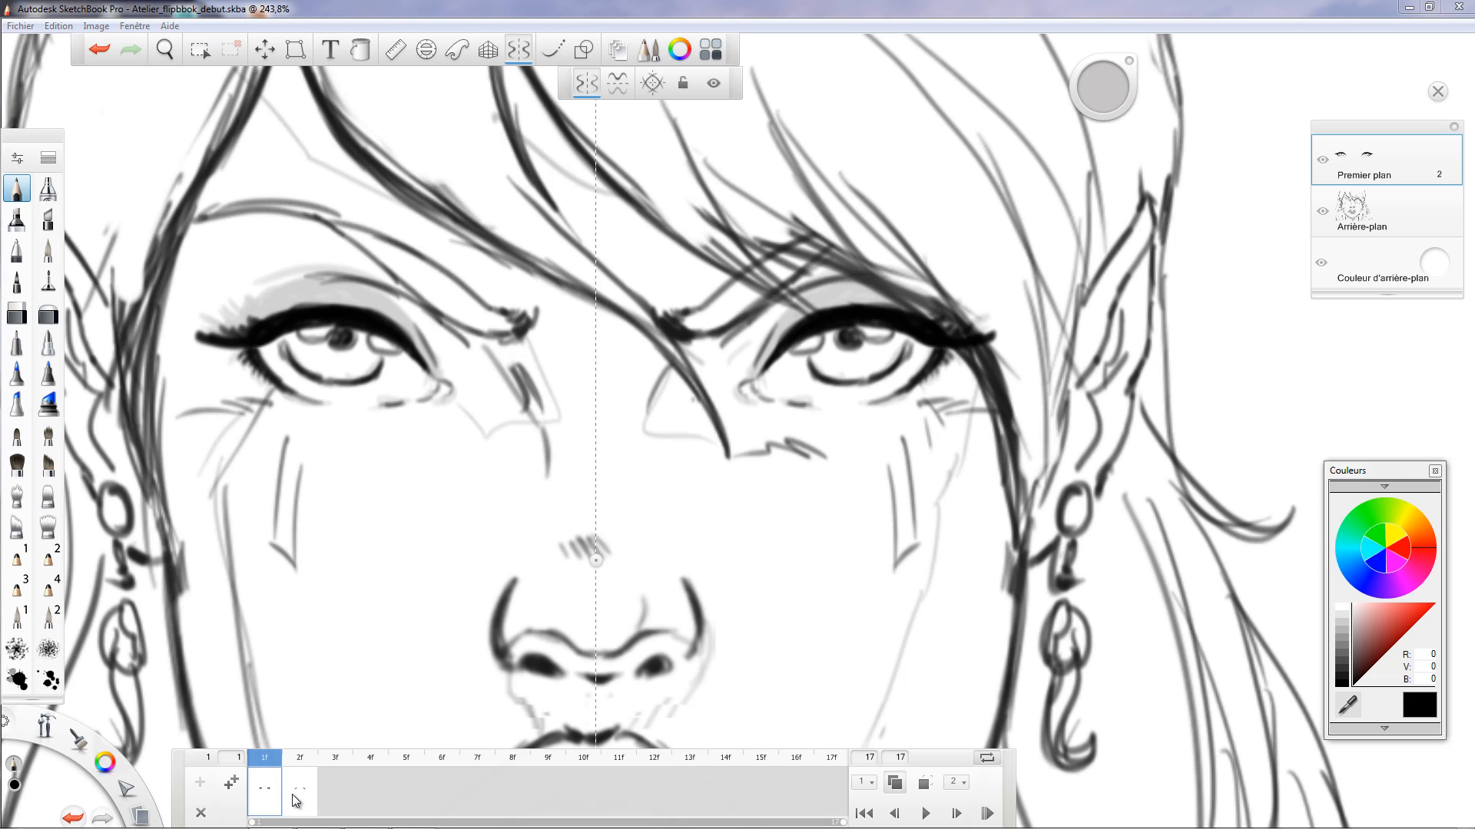
{"action": "mouse_move", "coordinate": [889, 402]}
{"action": "left_mouse_down"}
{"action": "mouse_move", "coordinate": [917, 389]}
{"action": "mouse_move", "coordinate": [882, 402]}
{"action": "left_mouse_up"}
{"action": "left_click_drag", "start_coordinate": [759, 375], "coordinate": [777, 357]}
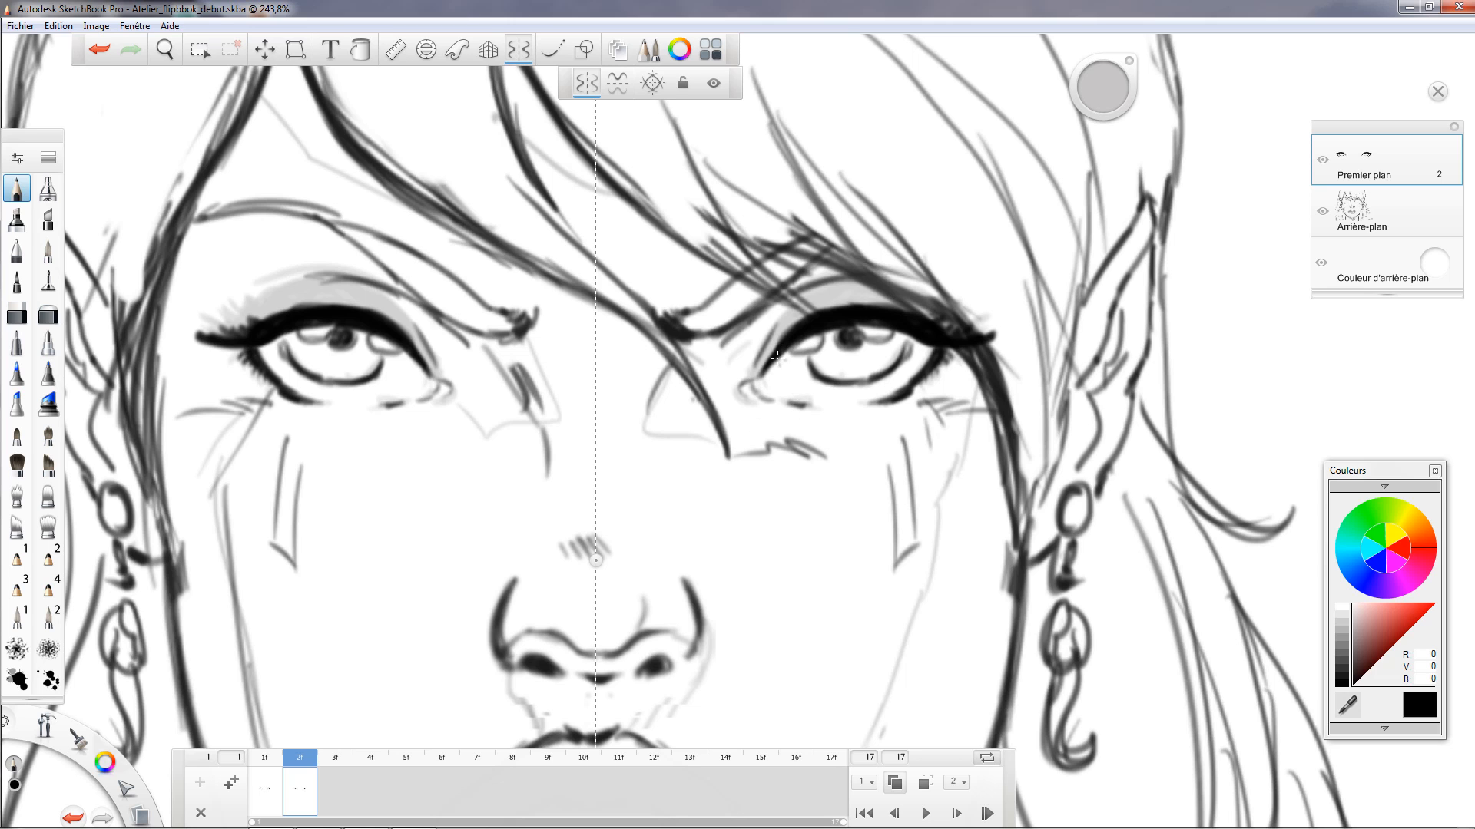
Add short crease strokes beside the inner eye corners on frame 2, comparing the eyes against frame 1.
{"action": "left_click", "coordinate": [269, 795]}
{"action": "left_click", "coordinate": [291, 795]}
{"action": "left_click", "coordinate": [265, 793]}
{"action": "left_click", "coordinate": [295, 795]}
{"action": "left_click_drag", "start_coordinate": [734, 359], "coordinate": [759, 338]}
{"action": "left_click", "coordinate": [265, 791]}
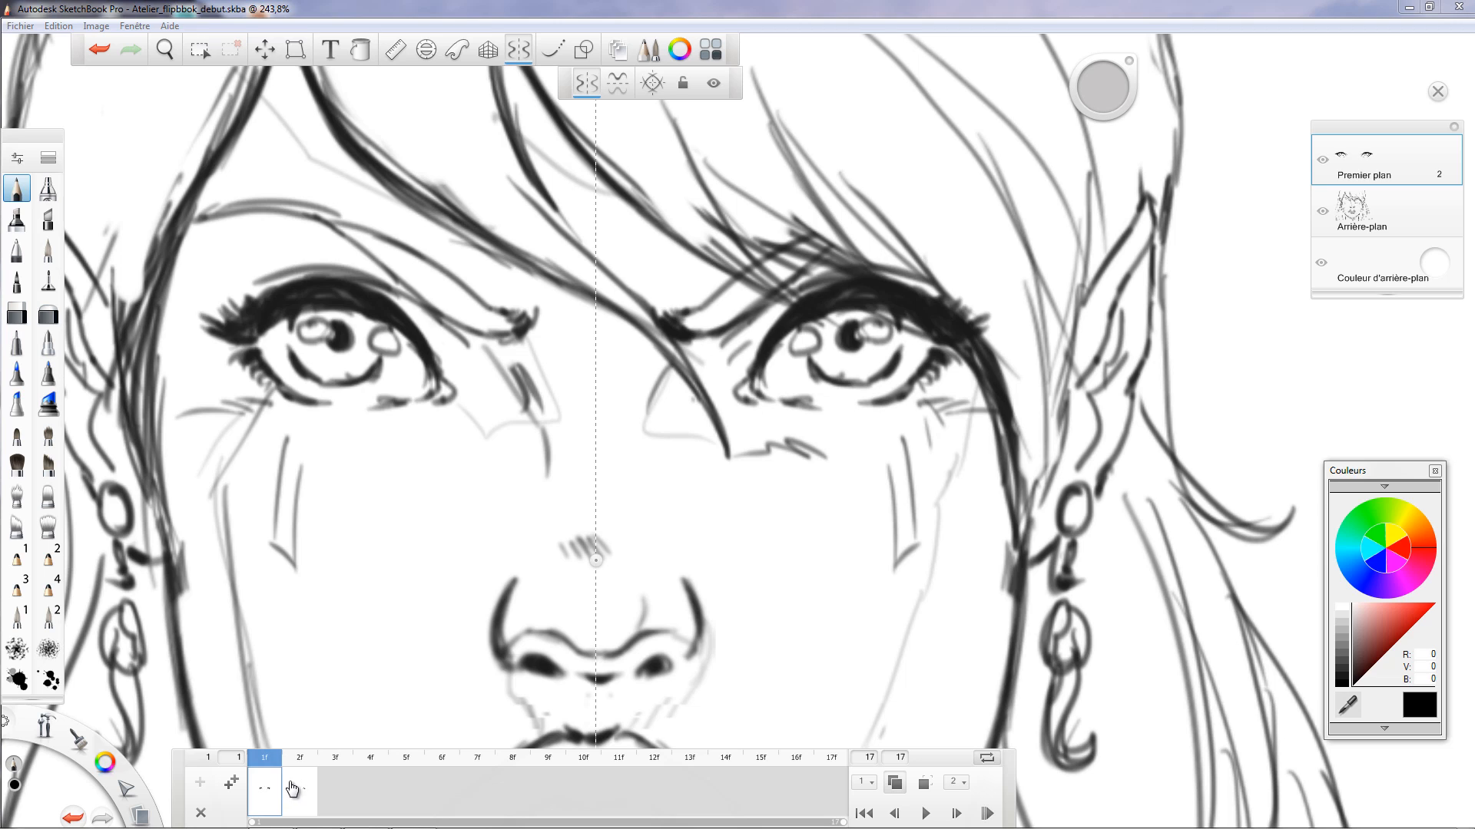
{"action": "left_click", "coordinate": [296, 794]}
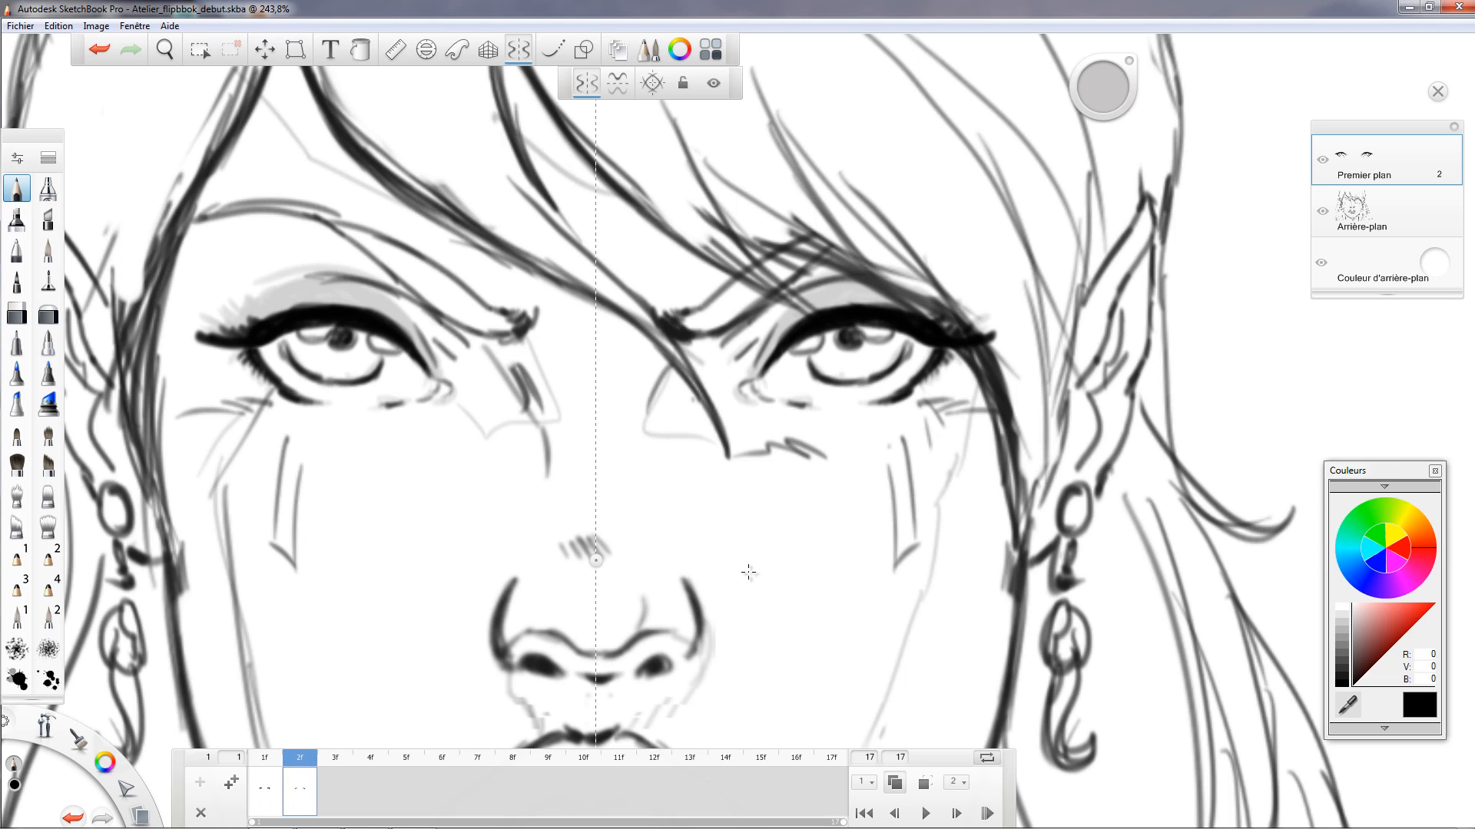
On frame 3, draw lowered lid lines, inner-corner creases, lower lids and flattened irises for both eyes.
{"action": "left_click", "coordinate": [334, 782]}
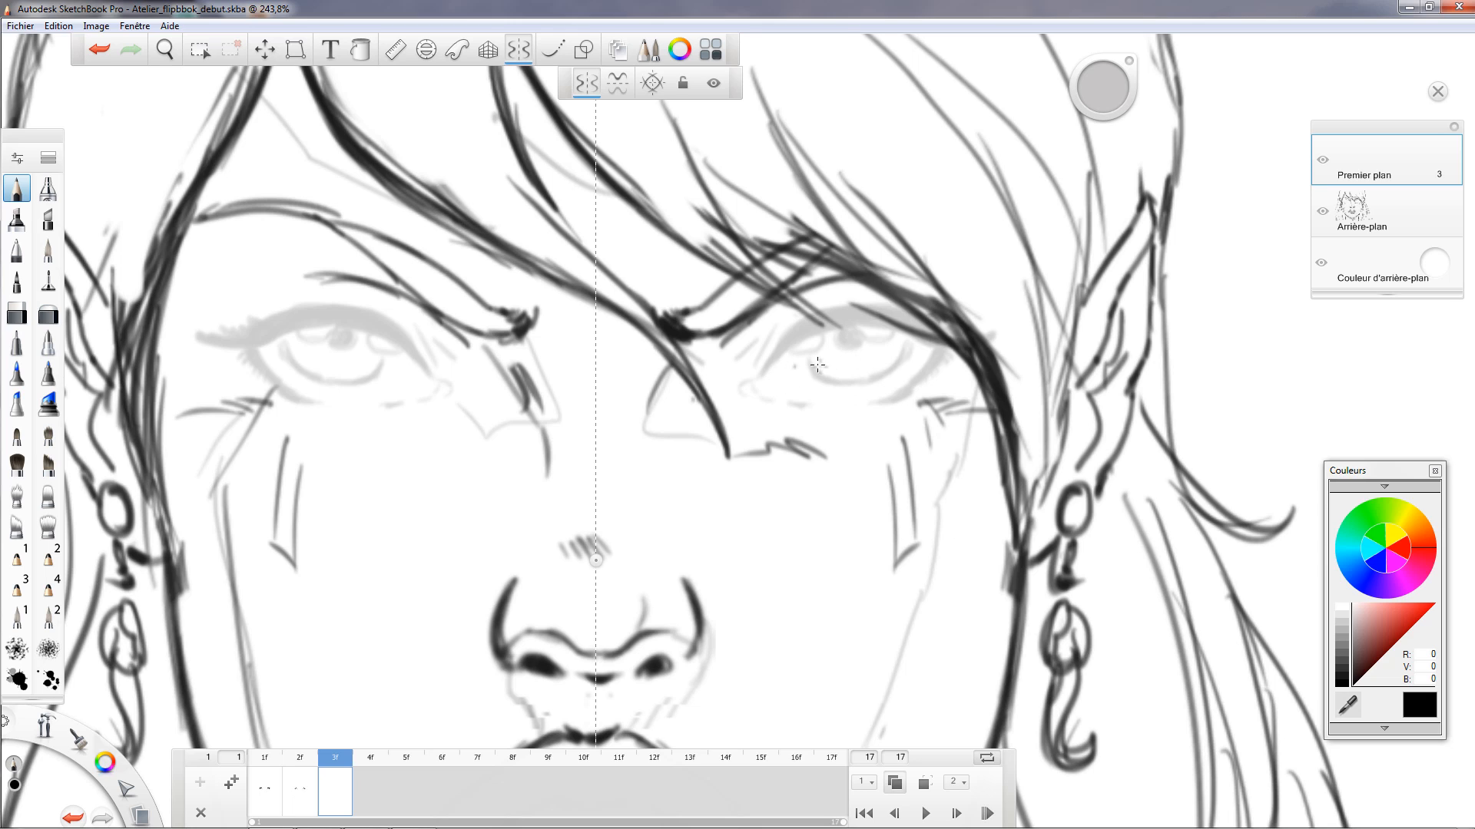
{"action": "mouse_move", "coordinate": [770, 366]}
{"action": "left_mouse_down"}
{"action": "mouse_move", "coordinate": [833, 344]}
{"action": "mouse_move", "coordinate": [900, 352]}
{"action": "left_mouse_up"}
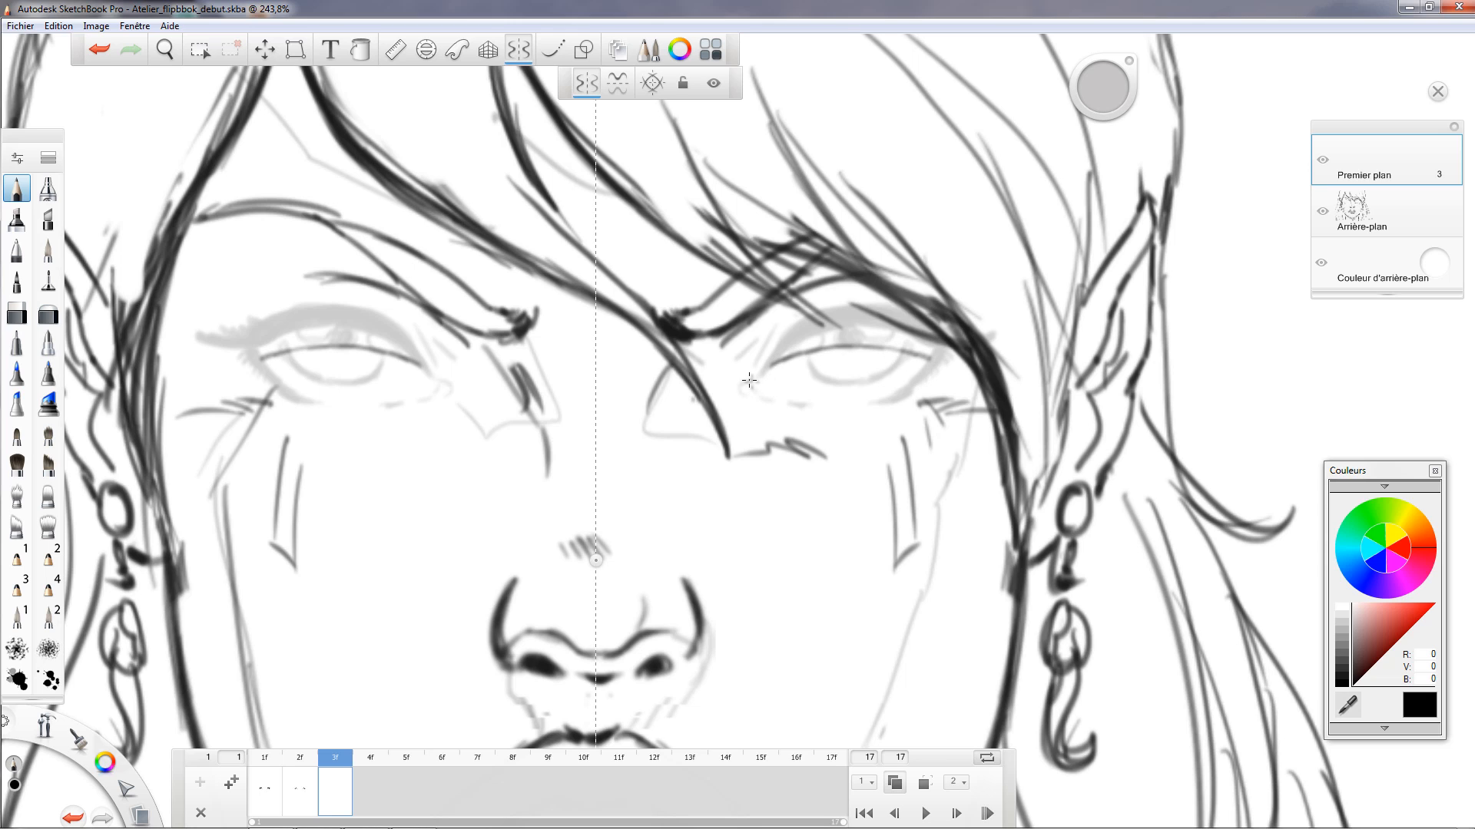
{"action": "left_click_drag", "start_coordinate": [736, 356], "coordinate": [774, 332]}
{"action": "mouse_move", "coordinate": [741, 390]}
{"action": "left_mouse_down"}
{"action": "mouse_move", "coordinate": [764, 398]}
{"action": "mouse_move", "coordinate": [891, 412]}
{"action": "mouse_move", "coordinate": [877, 403]}
{"action": "mouse_move", "coordinate": [940, 354]}
{"action": "mouse_move", "coordinate": [872, 400]}
{"action": "mouse_move", "coordinate": [947, 354]}
{"action": "mouse_move", "coordinate": [905, 394]}
{"action": "left_mouse_up"}
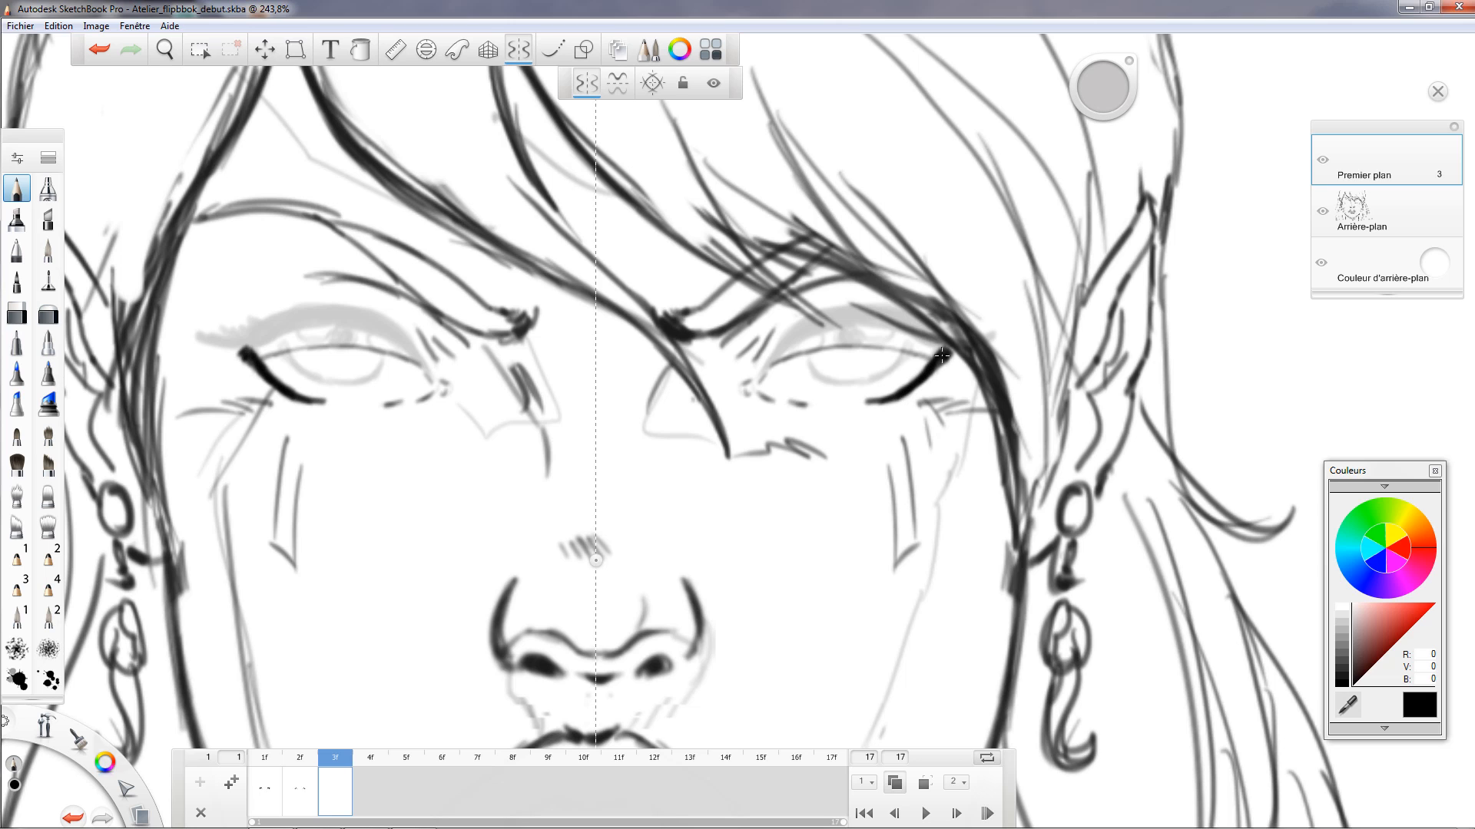
{"action": "mouse_move", "coordinate": [812, 358]}
{"action": "left_mouse_down"}
{"action": "mouse_move", "coordinate": [865, 381]}
{"action": "mouse_move", "coordinate": [901, 356]}
{"action": "mouse_move", "coordinate": [839, 347]}
{"action": "mouse_move", "coordinate": [821, 350]}
{"action": "mouse_move", "coordinate": [898, 353]}
{"action": "mouse_move", "coordinate": [765, 368]}
{"action": "mouse_move", "coordinate": [898, 352]}
{"action": "left_mouse_up"}
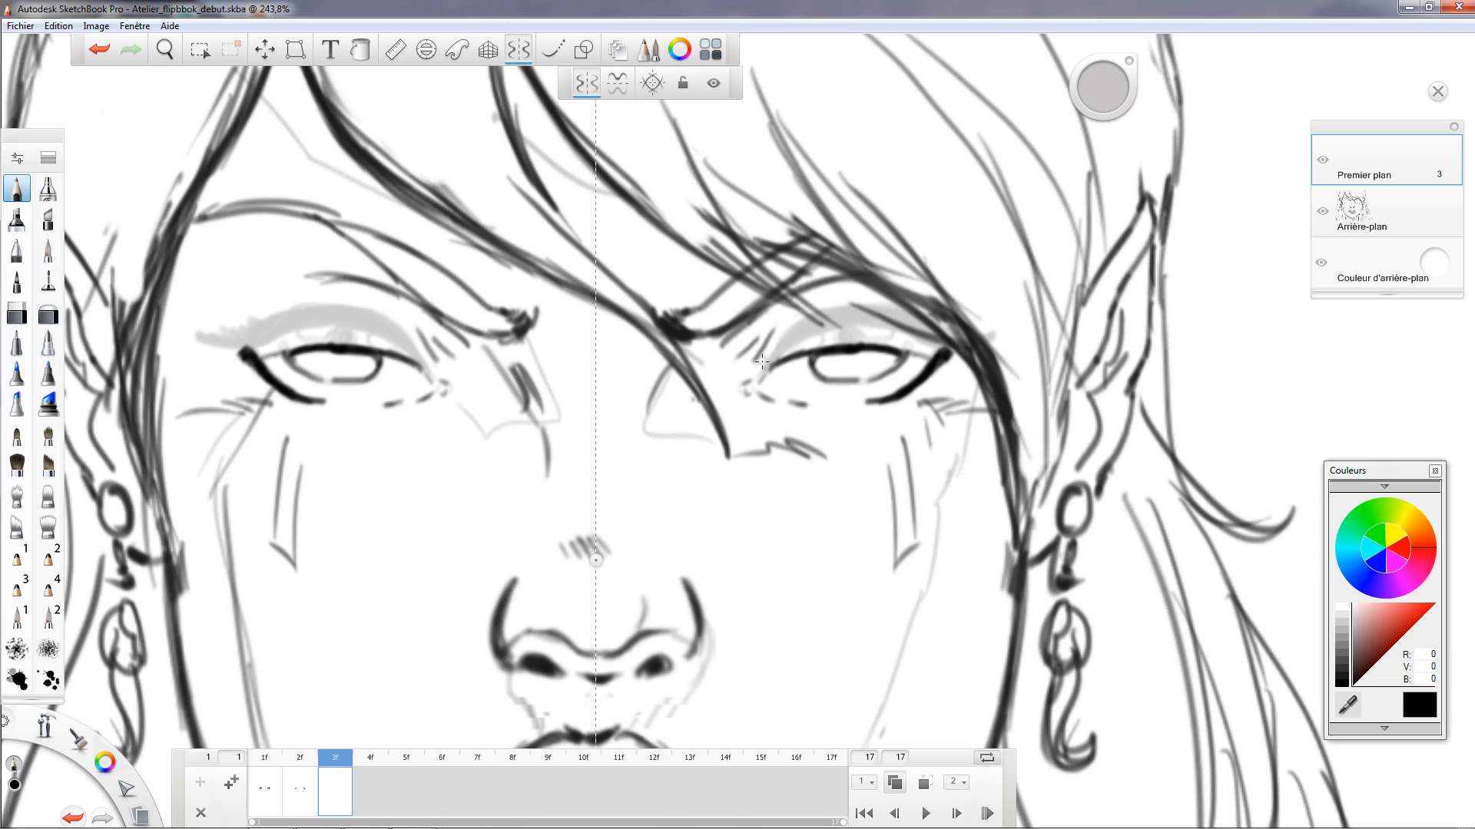
Build up a thick dark upper lash band over both half-closed eyes on frame 3, reaching the outer corners.
{"action": "mouse_move", "coordinate": [763, 373]}
{"action": "left_mouse_down"}
{"action": "mouse_move", "coordinate": [810, 338]}
{"action": "mouse_move", "coordinate": [805, 348]}
{"action": "mouse_move", "coordinate": [849, 340]}
{"action": "mouse_move", "coordinate": [802, 352]}
{"action": "mouse_move", "coordinate": [854, 338]}
{"action": "mouse_move", "coordinate": [928, 355]}
{"action": "mouse_move", "coordinate": [914, 358]}
{"action": "mouse_move", "coordinate": [954, 351]}
{"action": "mouse_move", "coordinate": [856, 331]}
{"action": "mouse_move", "coordinate": [933, 346]}
{"action": "mouse_move", "coordinate": [895, 338]}
{"action": "left_mouse_up"}
{"action": "mouse_move", "coordinate": [796, 352]}
{"action": "left_mouse_down"}
{"action": "mouse_move", "coordinate": [772, 373]}
{"action": "mouse_move", "coordinate": [937, 334]}
{"action": "mouse_move", "coordinate": [799, 333]}
{"action": "mouse_move", "coordinate": [768, 359]}
{"action": "mouse_move", "coordinate": [776, 370]}
{"action": "mouse_move", "coordinate": [803, 338]}
{"action": "mouse_move", "coordinate": [853, 352]}
{"action": "mouse_move", "coordinate": [784, 372]}
{"action": "mouse_move", "coordinate": [791, 361]}
{"action": "mouse_move", "coordinate": [760, 390]}
{"action": "left_mouse_up"}
{"action": "left_click_drag", "start_coordinate": [895, 347], "coordinate": [943, 360]}
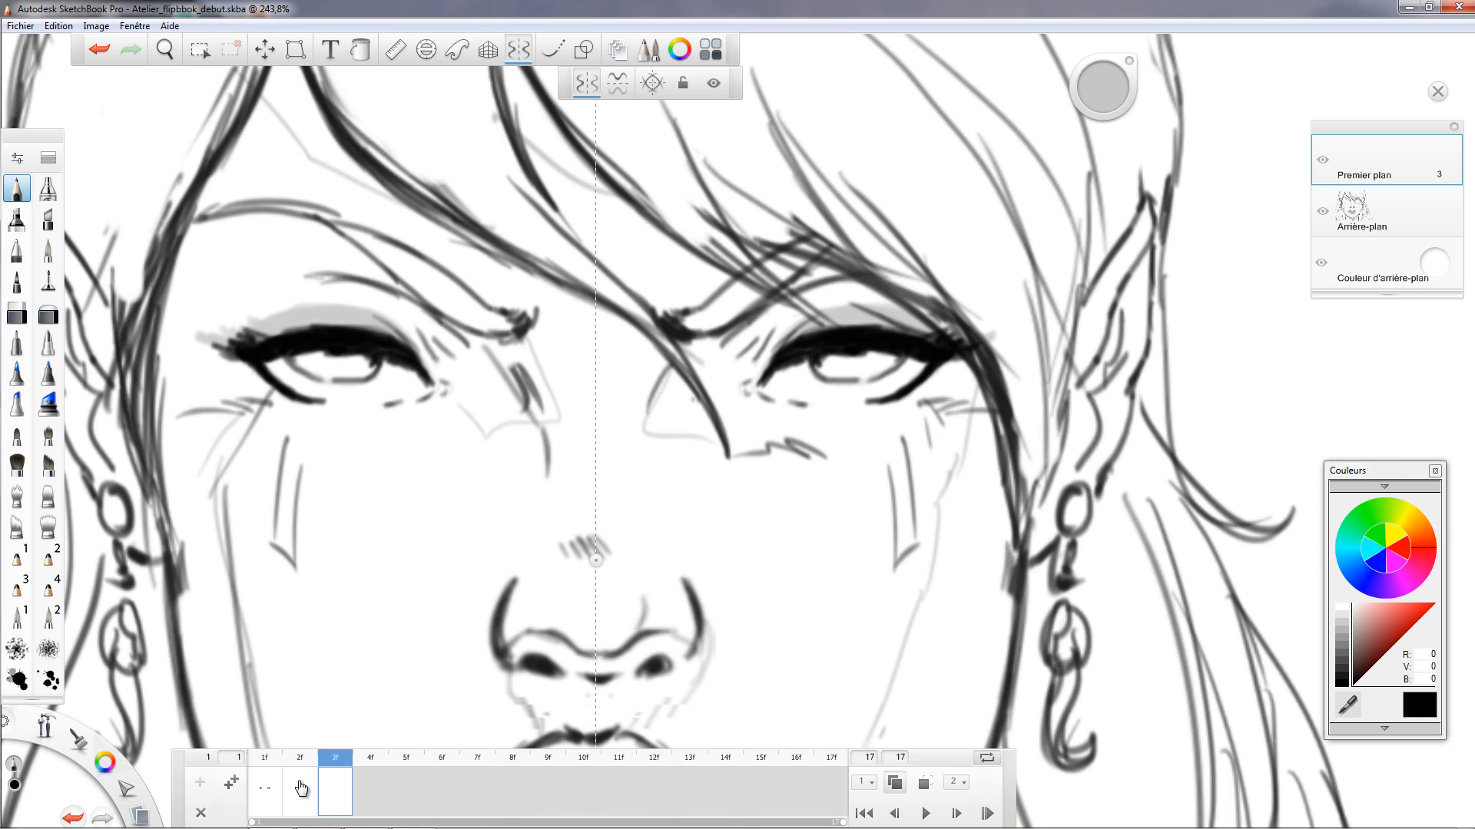
Compare frame 3 with frames 1 and 2, and darken its upper lash band from inner to outer corner.
{"action": "left_click", "coordinate": [276, 791]}
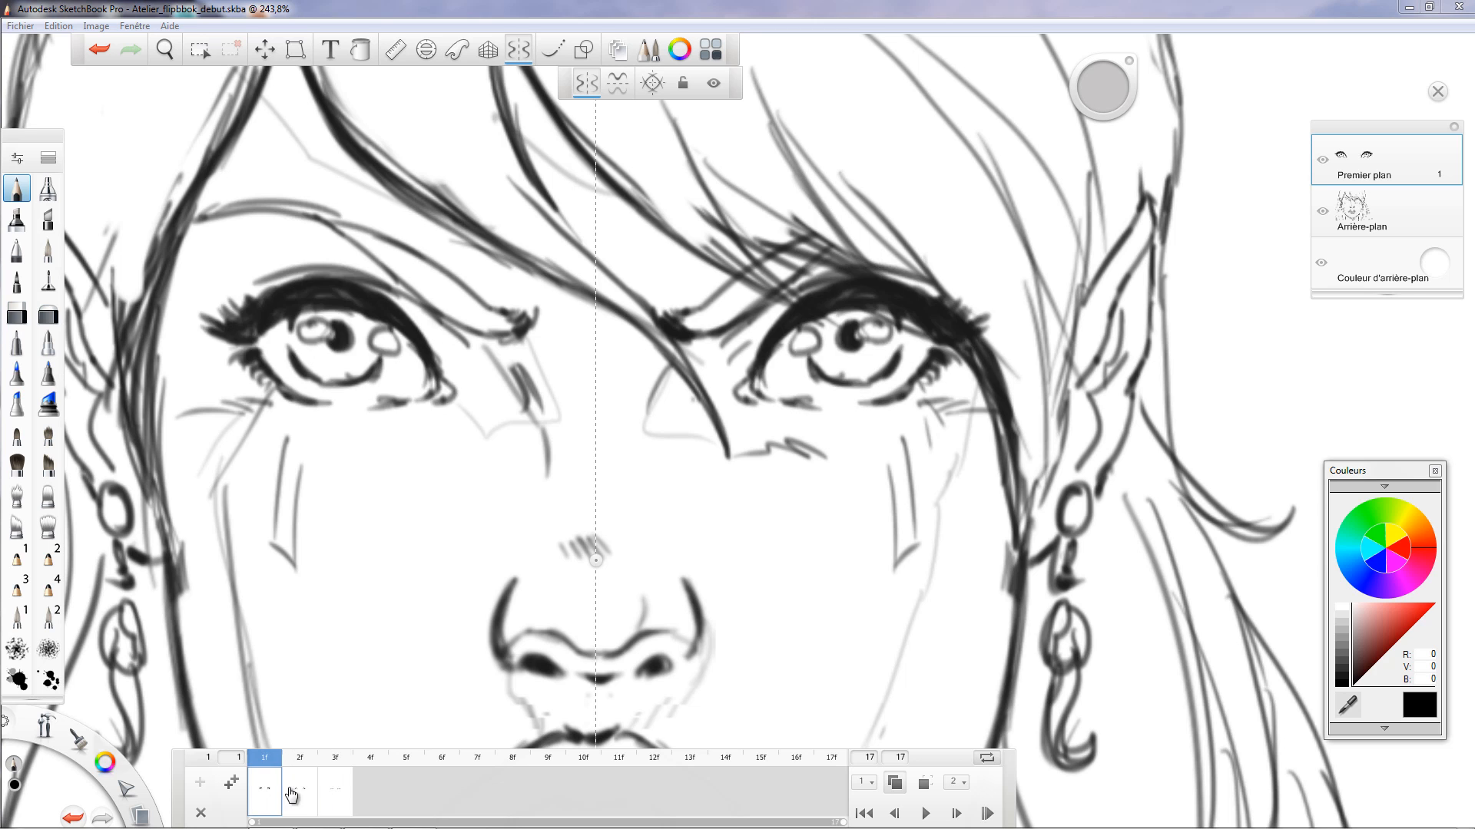
{"action": "left_click", "coordinate": [334, 791]}
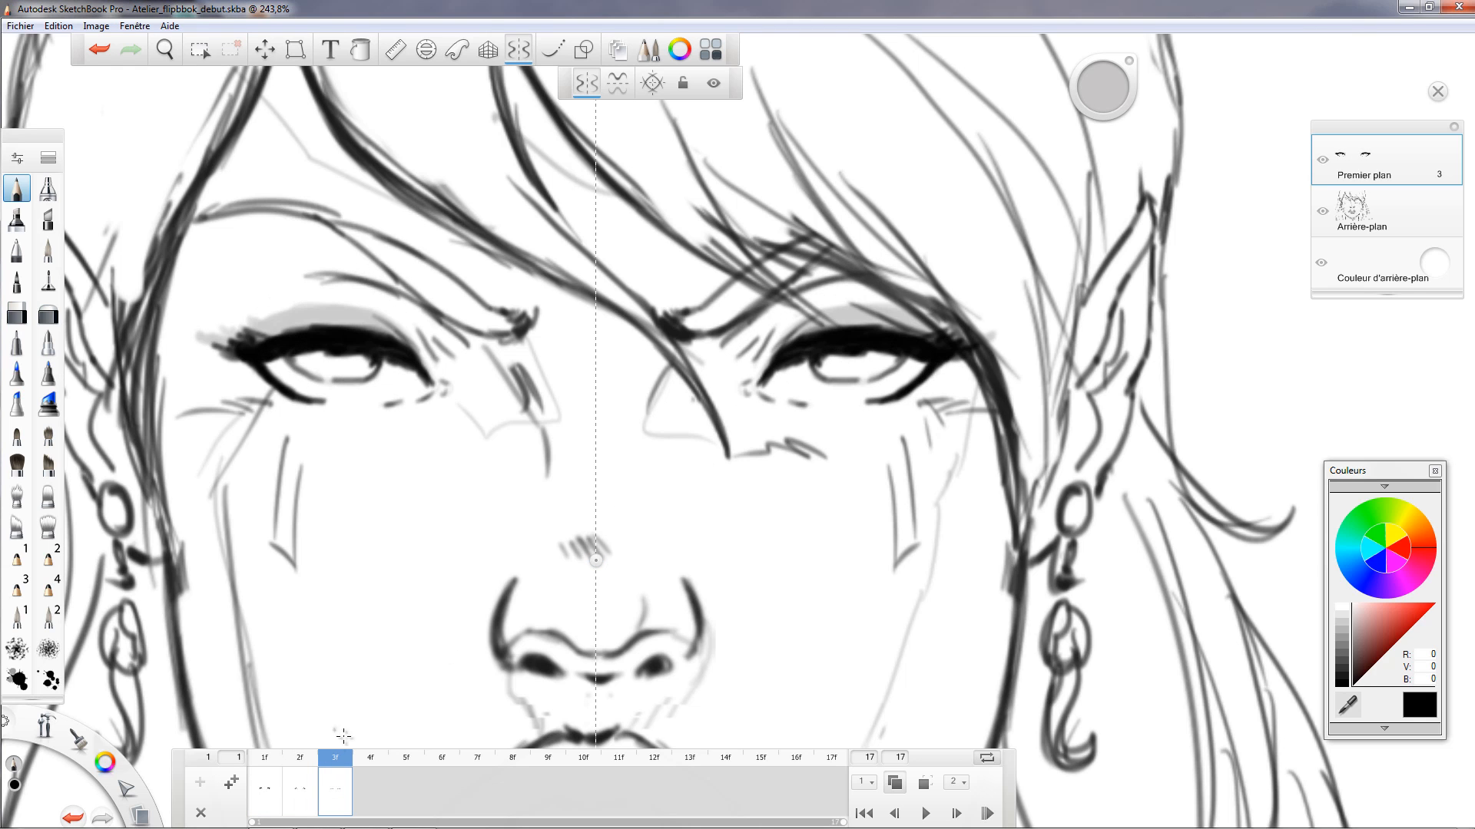
{"action": "left_click", "coordinate": [265, 791]}
{"action": "left_click", "coordinate": [299, 791]}
{"action": "left_click", "coordinate": [334, 791]}
{"action": "mouse_move", "coordinate": [760, 379]}
{"action": "left_mouse_down"}
{"action": "mouse_move", "coordinate": [882, 351]}
{"action": "mouse_move", "coordinate": [853, 351]}
{"action": "left_mouse_up"}
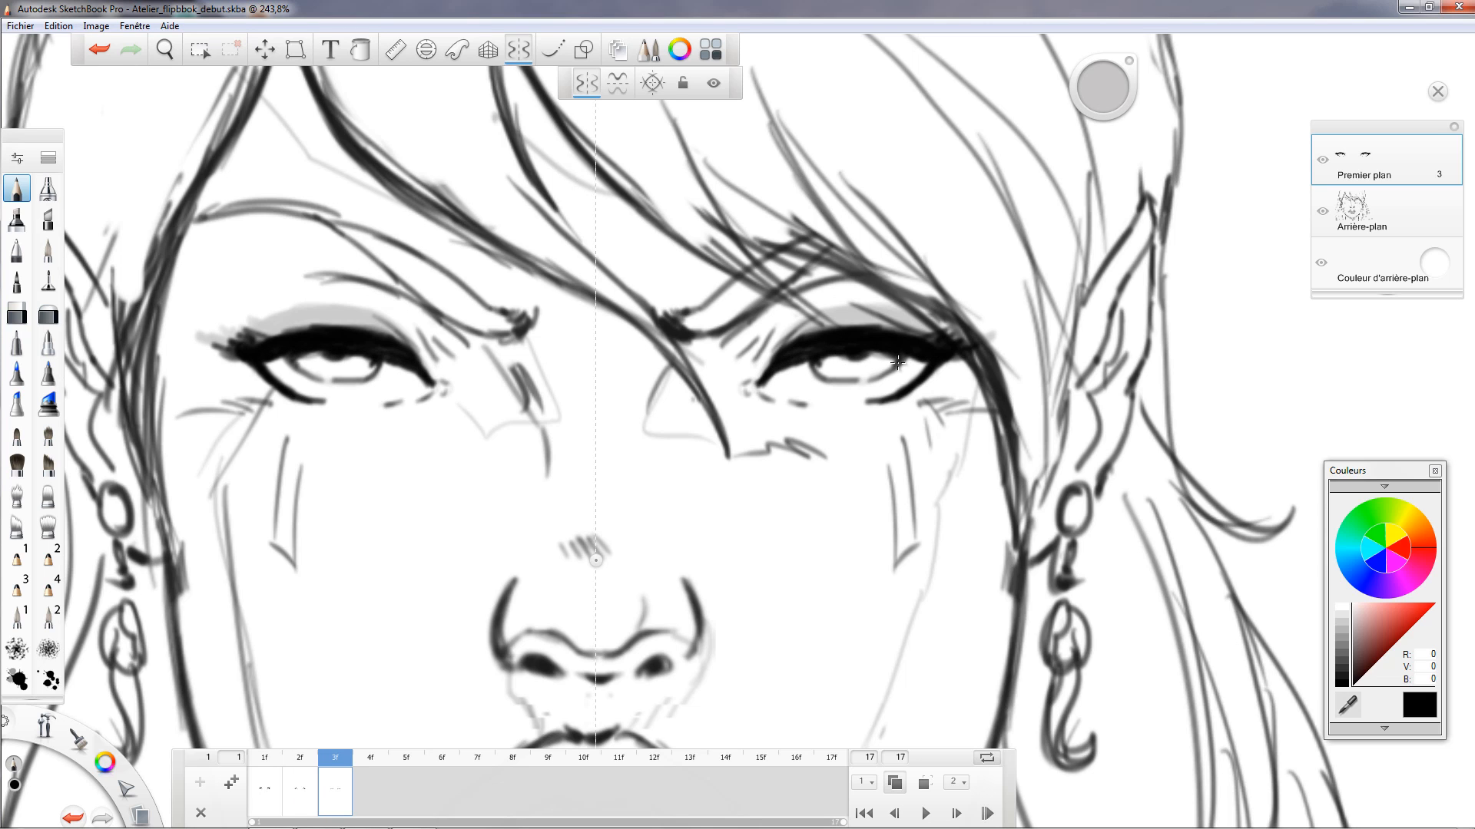
{"action": "mouse_move", "coordinate": [935, 371]}
{"action": "left_mouse_down"}
{"action": "mouse_move", "coordinate": [930, 335]}
{"action": "mouse_move", "coordinate": [881, 332]}
{"action": "mouse_move", "coordinate": [938, 345]}
{"action": "mouse_move", "coordinate": [884, 326]}
{"action": "mouse_move", "coordinate": [925, 336]}
{"action": "mouse_move", "coordinate": [873, 342]}
{"action": "left_mouse_up"}
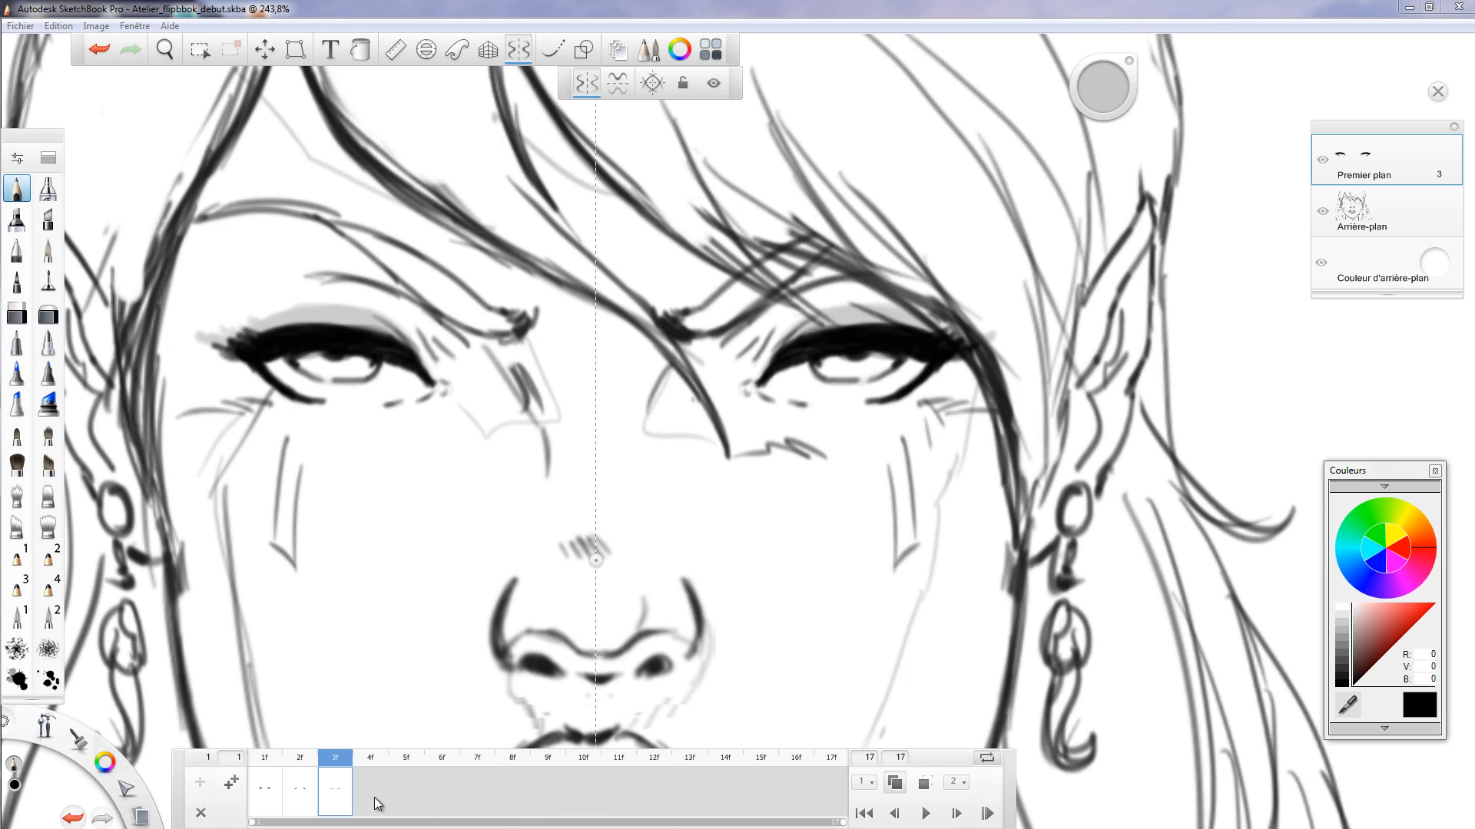
Start frame 4 with inner-corner dots, short lower-lid dashes and dark outer lower-lid strokes on both eyes.
{"action": "left_click", "coordinate": [229, 783]}
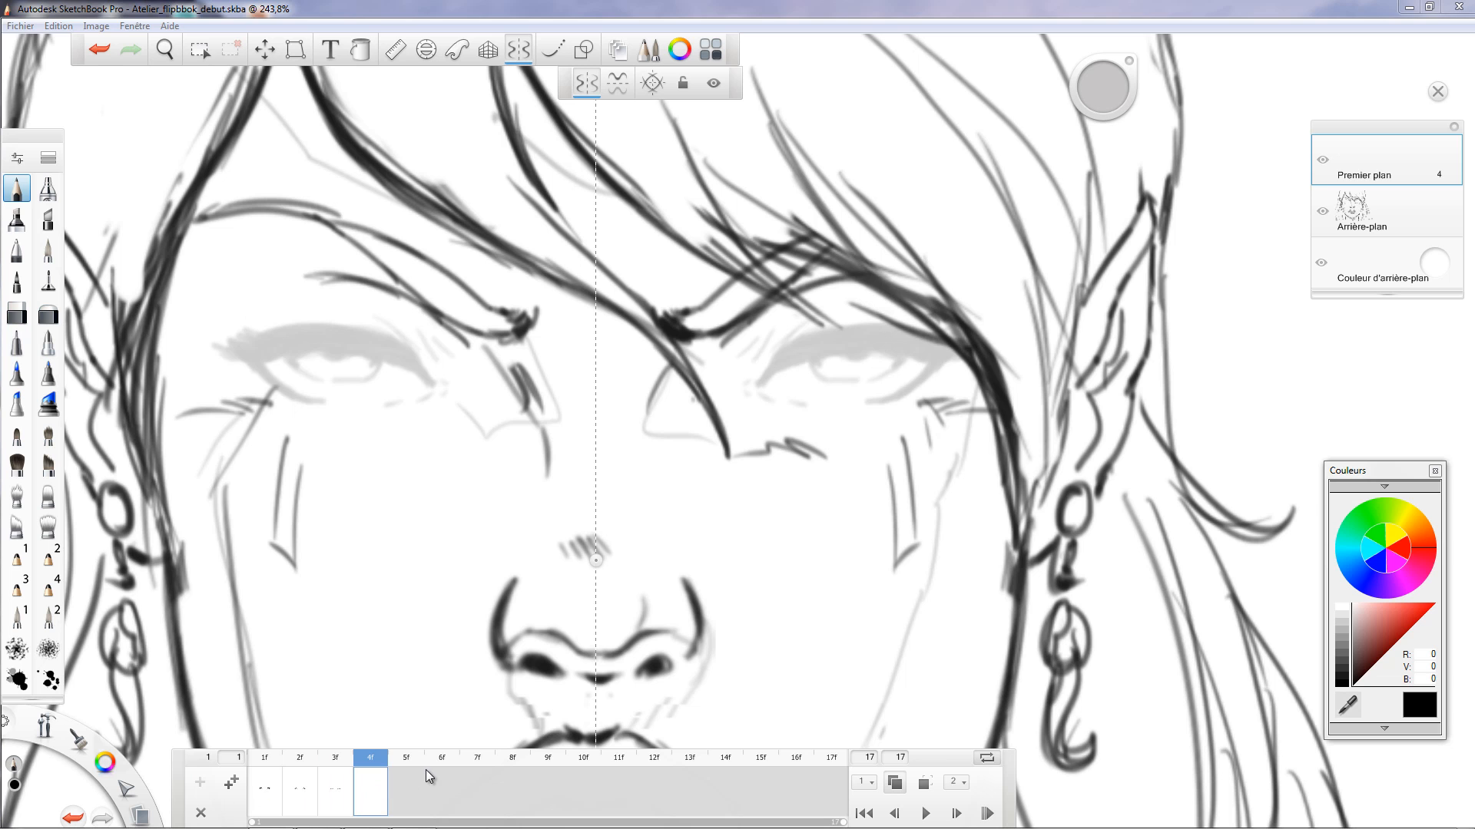
{"action": "scroll", "coordinate": [783, 486], "scroll_direction": "up", "scroll_amount": 3}
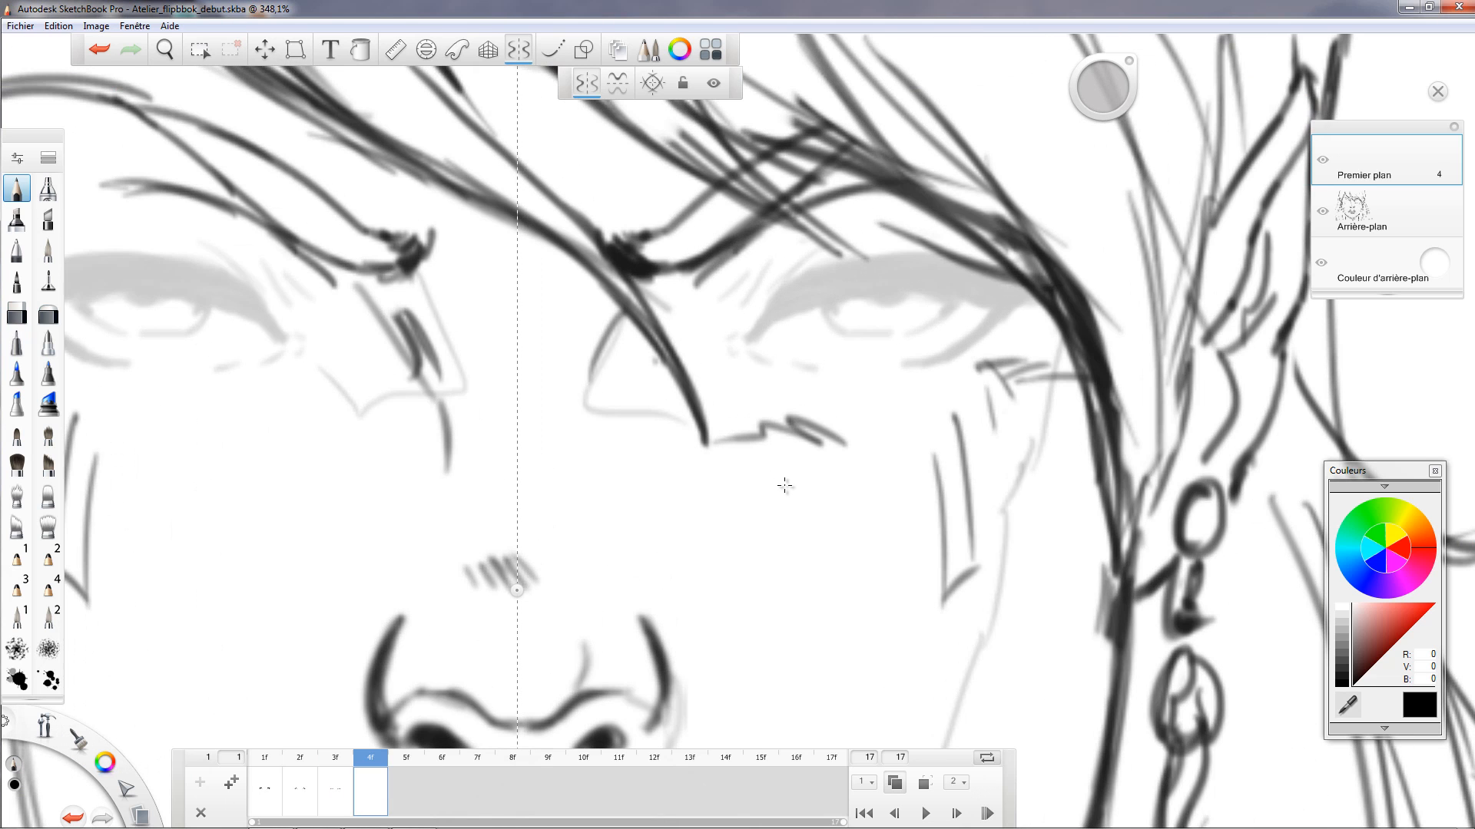
{"action": "left_click", "coordinate": [734, 335]}
{"action": "left_click", "coordinate": [736, 353]}
{"action": "mouse_move", "coordinate": [753, 356]}
{"action": "left_mouse_down"}
{"action": "mouse_move", "coordinate": [963, 360]}
{"action": "mouse_move", "coordinate": [904, 365]}
{"action": "mouse_move", "coordinate": [1005, 307]}
{"action": "mouse_move", "coordinate": [932, 359]}
{"action": "mouse_move", "coordinate": [993, 324]}
{"action": "left_mouse_up"}
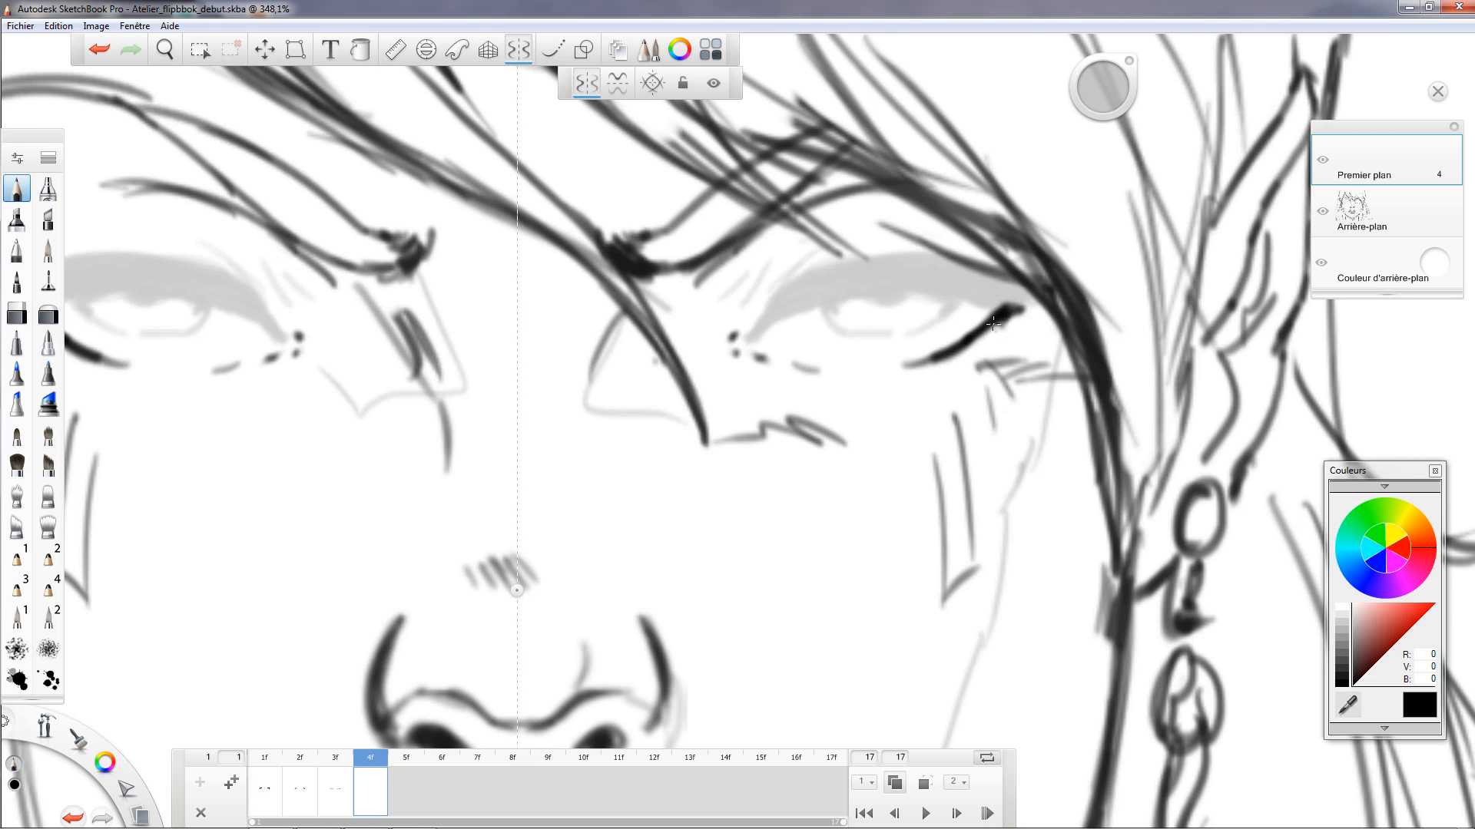
Draw the heavy lowered upper lash band on frame 4, with lid creases and the remaining slivers of the irises.
{"action": "scroll", "coordinate": [993, 324], "scroll_direction": "up", "scroll_amount": 1}
{"action": "mouse_move", "coordinate": [708, 344]}
{"action": "left_mouse_down"}
{"action": "mouse_move", "coordinate": [868, 312]}
{"action": "mouse_move", "coordinate": [1002, 325]}
{"action": "mouse_move", "coordinate": [907, 310]}
{"action": "mouse_move", "coordinate": [737, 336]}
{"action": "mouse_move", "coordinate": [770, 308]}
{"action": "mouse_move", "coordinate": [849, 300]}
{"action": "mouse_move", "coordinate": [844, 285]}
{"action": "mouse_move", "coordinate": [773, 321]}
{"action": "mouse_move", "coordinate": [908, 282]}
{"action": "mouse_move", "coordinate": [992, 293]}
{"action": "mouse_move", "coordinate": [880, 293]}
{"action": "mouse_move", "coordinate": [977, 313]}
{"action": "mouse_move", "coordinate": [1000, 303]}
{"action": "mouse_move", "coordinate": [953, 298]}
{"action": "mouse_move", "coordinate": [1008, 284]}
{"action": "mouse_move", "coordinate": [908, 291]}
{"action": "mouse_move", "coordinate": [924, 302]}
{"action": "mouse_move", "coordinate": [799, 323]}
{"action": "mouse_move", "coordinate": [910, 329]}
{"action": "mouse_move", "coordinate": [750, 338]}
{"action": "mouse_move", "coordinate": [897, 306]}
{"action": "left_mouse_up"}
{"action": "left_click_drag", "start_coordinate": [813, 275], "coordinate": [728, 315]}
{"action": "mouse_move", "coordinate": [728, 315]}
{"action": "left_mouse_down"}
{"action": "mouse_move", "coordinate": [820, 267]}
{"action": "mouse_move", "coordinate": [991, 286]}
{"action": "left_mouse_up"}
{"action": "mouse_move", "coordinate": [705, 331]}
{"action": "left_mouse_down"}
{"action": "mouse_move", "coordinate": [797, 223]}
{"action": "mouse_move", "coordinate": [829, 214]}
{"action": "left_mouse_up"}
{"action": "mouse_move", "coordinate": [808, 335]}
{"action": "left_mouse_down"}
{"action": "mouse_move", "coordinate": [772, 338]}
{"action": "mouse_move", "coordinate": [803, 337]}
{"action": "left_mouse_up"}
{"action": "left_click_drag", "start_coordinate": [905, 323], "coordinate": [912, 331]}
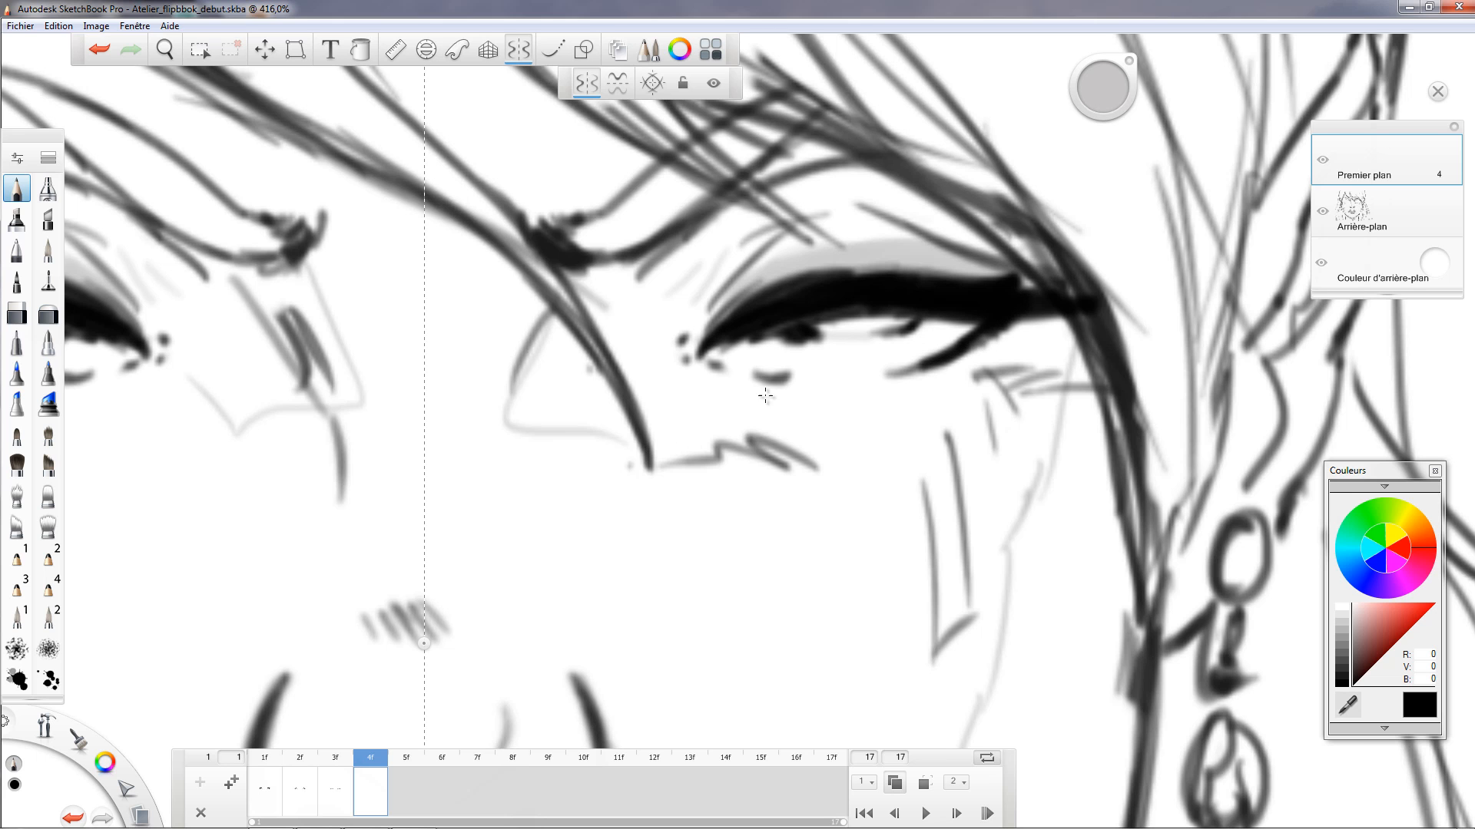
View the whole face and compare the eyes on frame 4 with frame 3.
{"action": "key", "text": "space"}
{"action": "left_click_drag", "start_coordinate": [783, 421], "coordinate": [762, 496]}
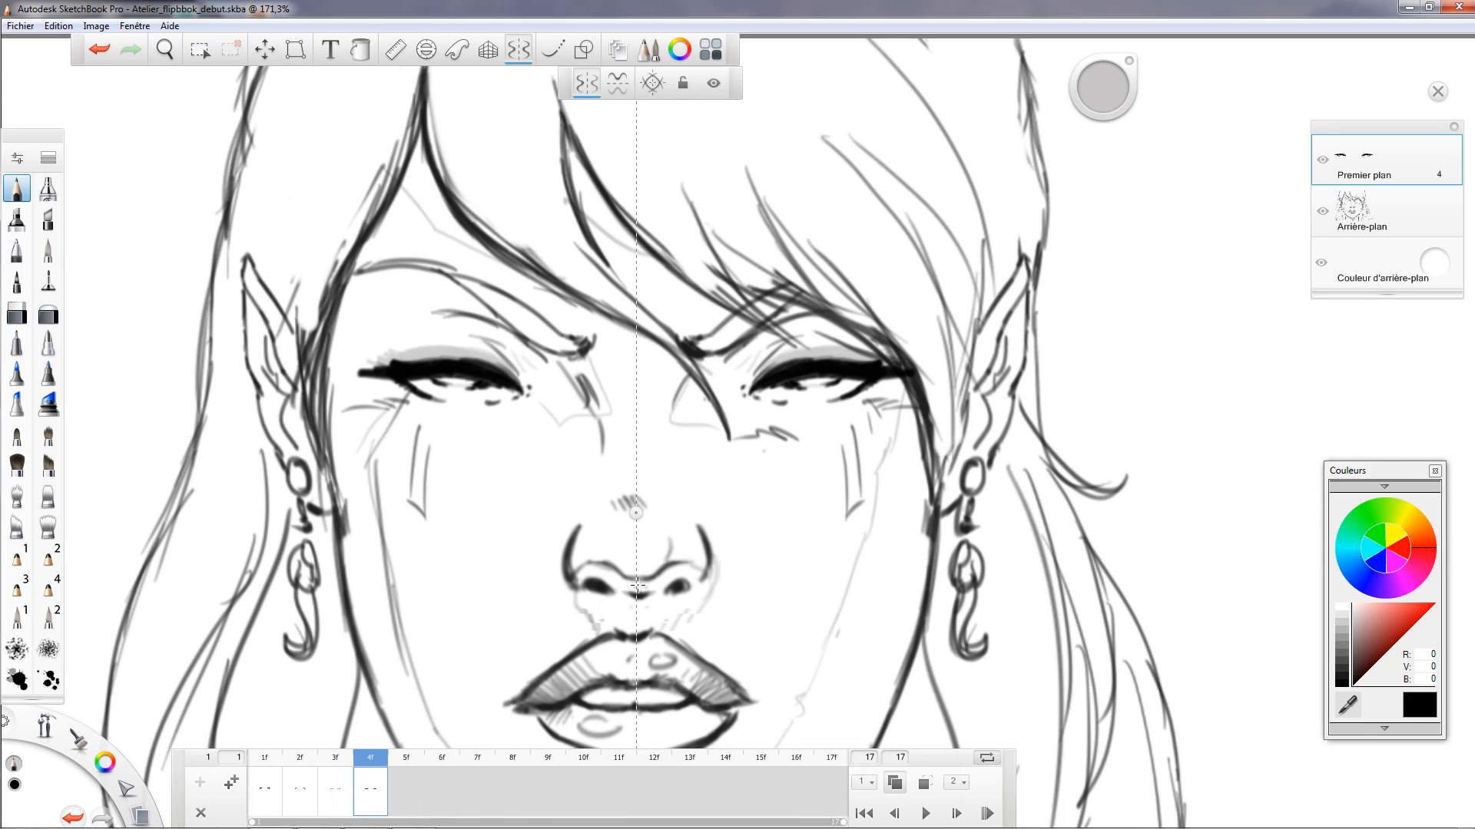
{"action": "left_click", "coordinate": [347, 789]}
{"action": "left_click", "coordinate": [368, 791]}
On frame 5, draw both eyes fully closed as thick, nearly straight black lash lines with small inner corners.
{"action": "left_click", "coordinate": [409, 783]}
{"action": "left_click", "coordinate": [200, 784]}
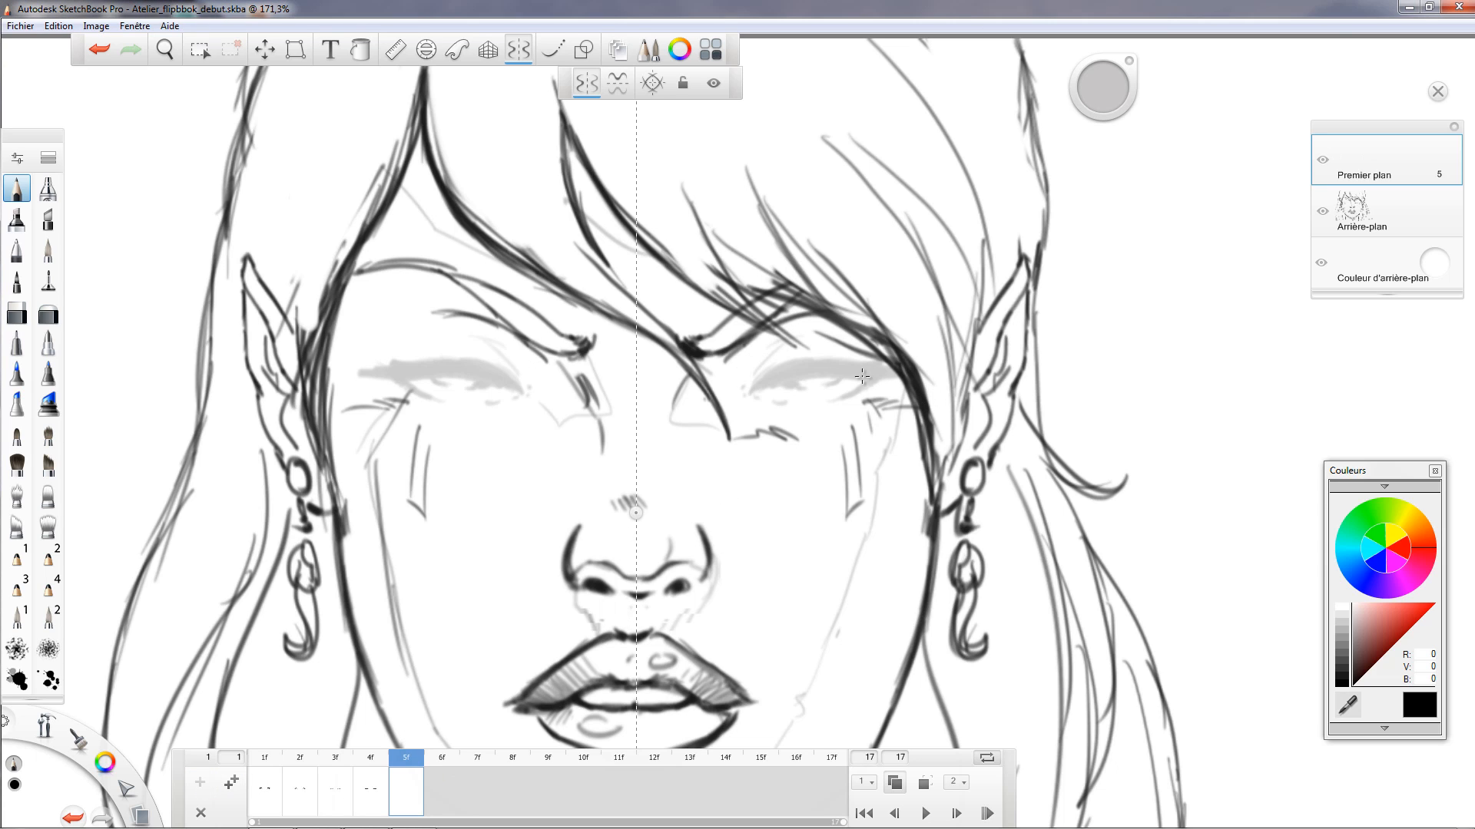
{"action": "key", "text": "space"}
{"action": "mouse_move", "coordinate": [746, 435]}
{"action": "left_mouse_down"}
{"action": "mouse_move", "coordinate": [838, 367]}
{"action": "mouse_move", "coordinate": [822, 349]}
{"action": "mouse_move", "coordinate": [989, 335]}
{"action": "mouse_move", "coordinate": [753, 355]}
{"action": "mouse_move", "coordinate": [1021, 339]}
{"action": "mouse_move", "coordinate": [756, 352]}
{"action": "mouse_move", "coordinate": [894, 333]}
{"action": "mouse_move", "coordinate": [1027, 338]}
{"action": "mouse_move", "coordinate": [746, 347]}
{"action": "mouse_move", "coordinate": [1028, 332]}
{"action": "mouse_move", "coordinate": [1002, 344]}
{"action": "left_mouse_up"}
{"action": "left_click", "coordinate": [741, 352]}
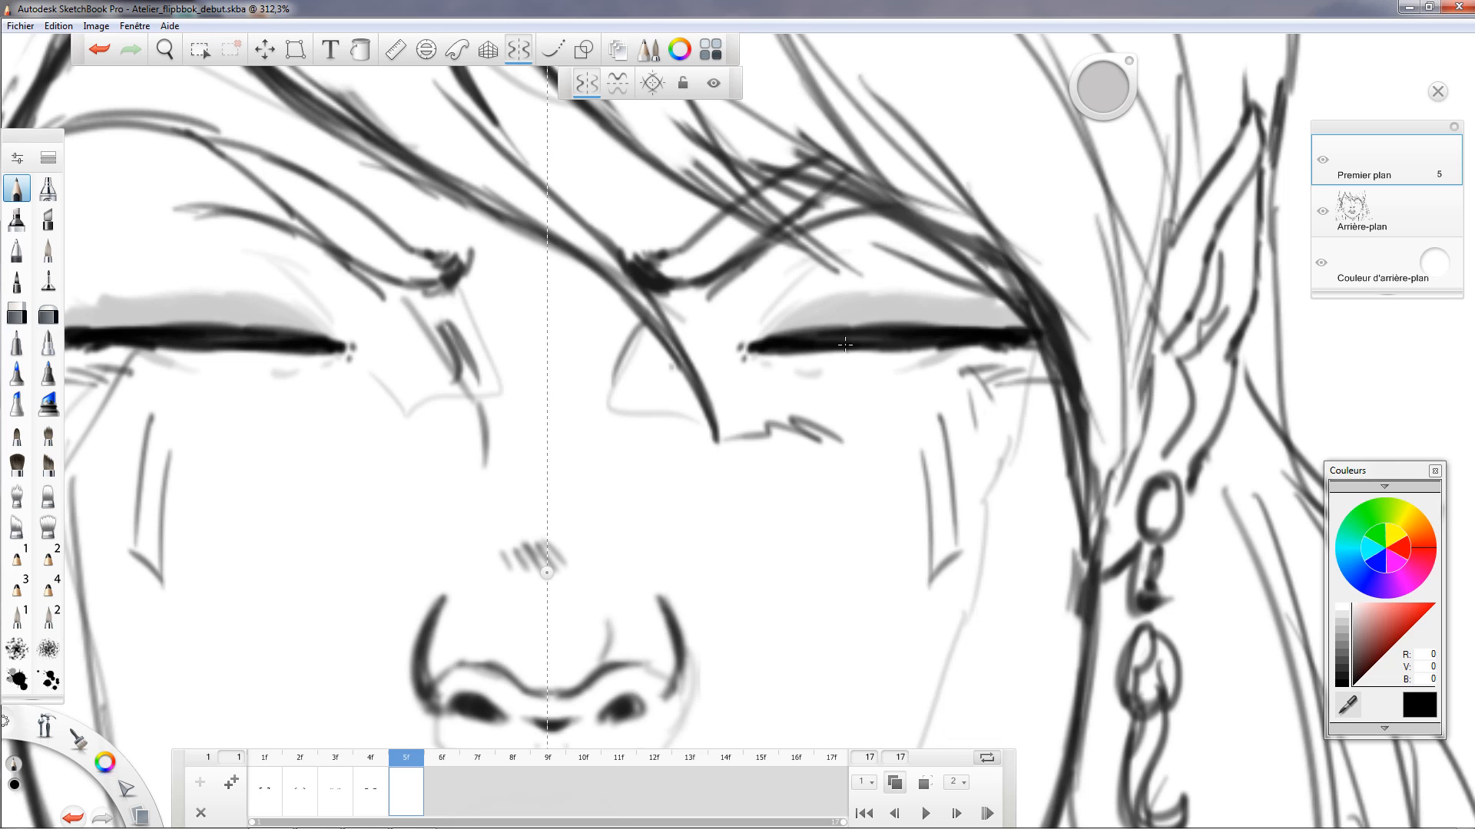
{"action": "mouse_move", "coordinate": [766, 348]}
{"action": "left_mouse_down"}
{"action": "mouse_move", "coordinate": [866, 322]}
{"action": "mouse_move", "coordinate": [965, 331]}
{"action": "left_mouse_up"}
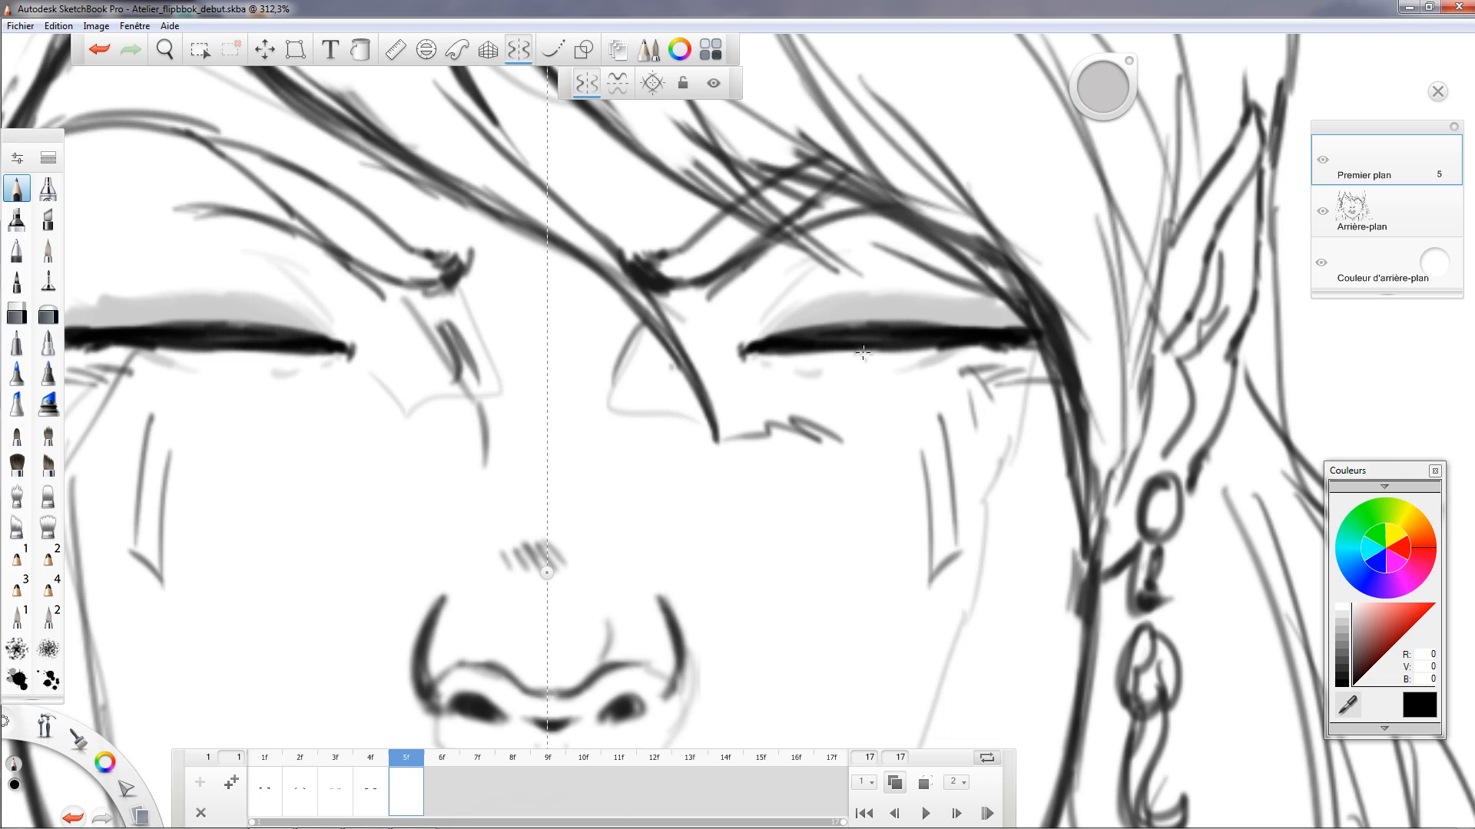
{"action": "mouse_move", "coordinate": [843, 355]}
{"action": "left_mouse_down"}
{"action": "mouse_move", "coordinate": [1041, 338]}
{"action": "mouse_move", "coordinate": [1002, 331]}
{"action": "left_mouse_up"}
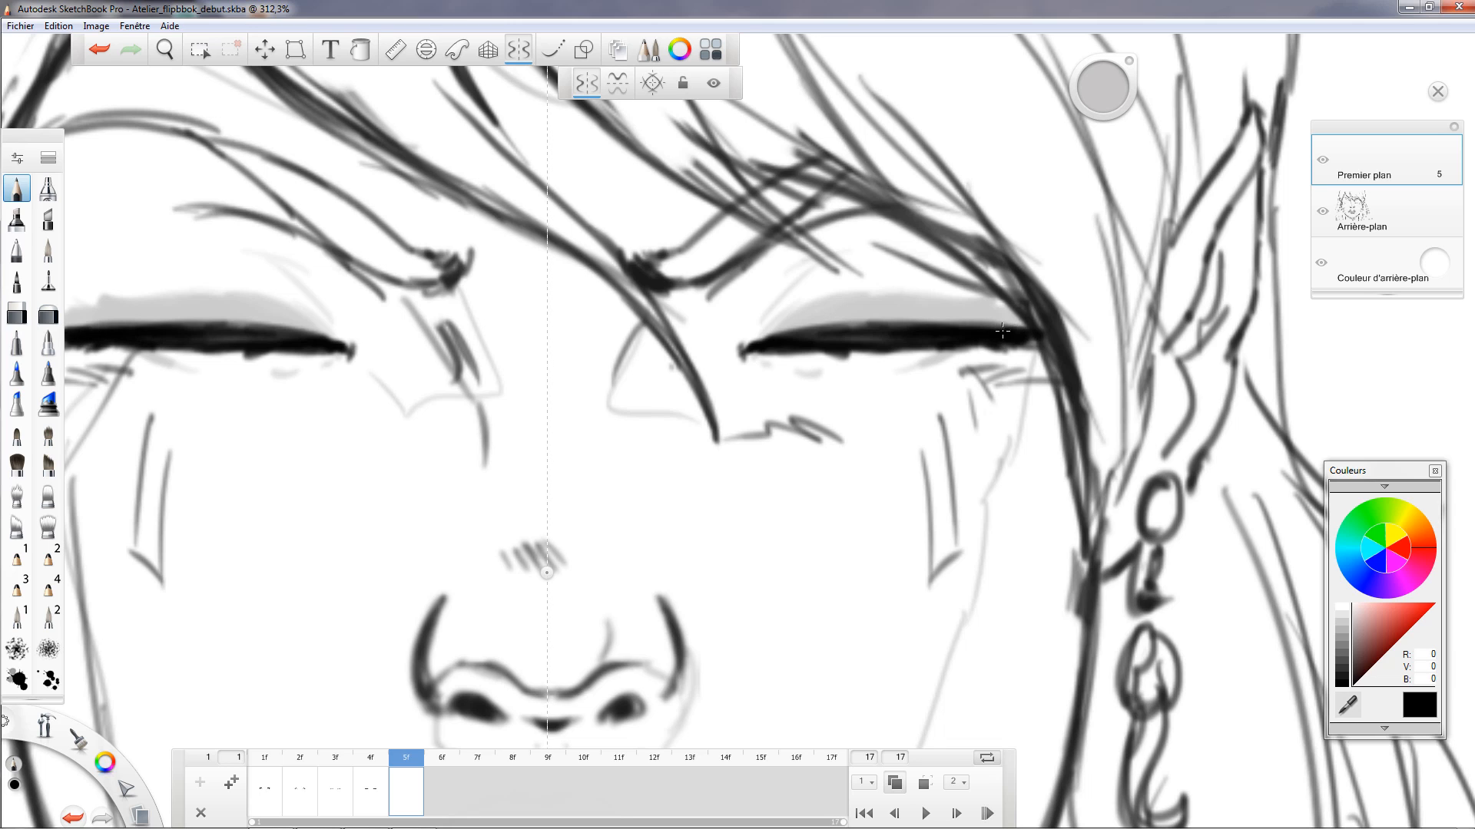
Add crease arcs above the closed eyelids on frame 5 and darken the lash lines' ends and lower edges.
{"action": "mouse_move", "coordinate": [754, 329]}
{"action": "left_mouse_down"}
{"action": "mouse_move", "coordinate": [818, 265]}
{"action": "mouse_move", "coordinate": [895, 240]}
{"action": "mouse_move", "coordinate": [941, 244]}
{"action": "left_mouse_up"}
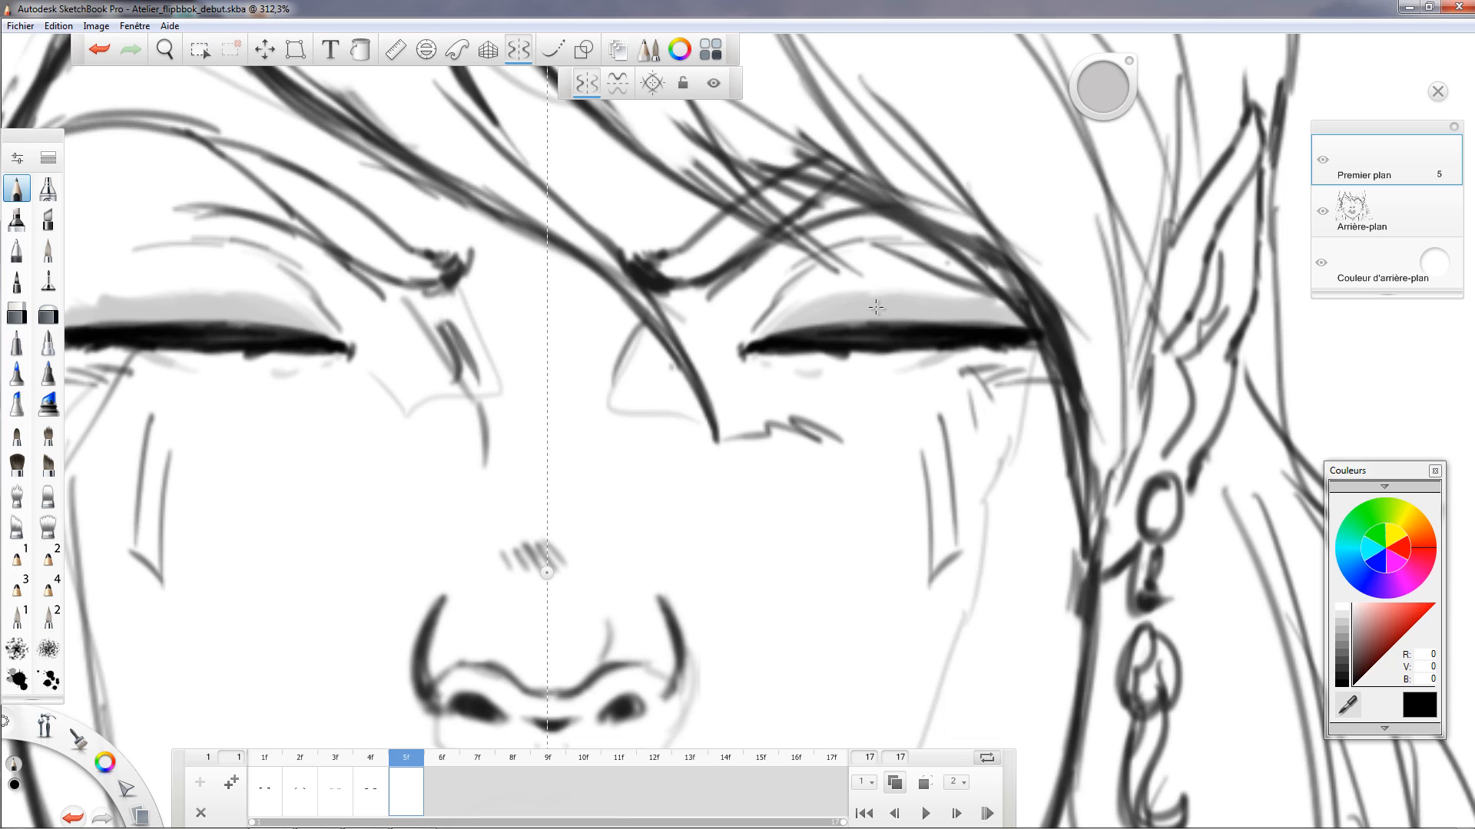
{"action": "left_click_drag", "start_coordinate": [752, 329], "coordinate": [785, 269]}
{"action": "left_click_drag", "start_coordinate": [1020, 349], "coordinate": [1067, 336]}
{"action": "left_click_drag", "start_coordinate": [965, 347], "coordinate": [926, 353]}
{"action": "mouse_move", "coordinate": [940, 347]}
{"action": "left_mouse_down"}
{"action": "mouse_move", "coordinate": [999, 347]}
{"action": "mouse_move", "coordinate": [946, 336]}
{"action": "mouse_move", "coordinate": [909, 354]}
{"action": "left_mouse_up"}
{"action": "left_click_drag", "start_coordinate": [778, 349], "coordinate": [813, 354]}
{"action": "key", "text": "space"}
{"action": "left_click_drag", "start_coordinate": [822, 427], "coordinate": [733, 530]}
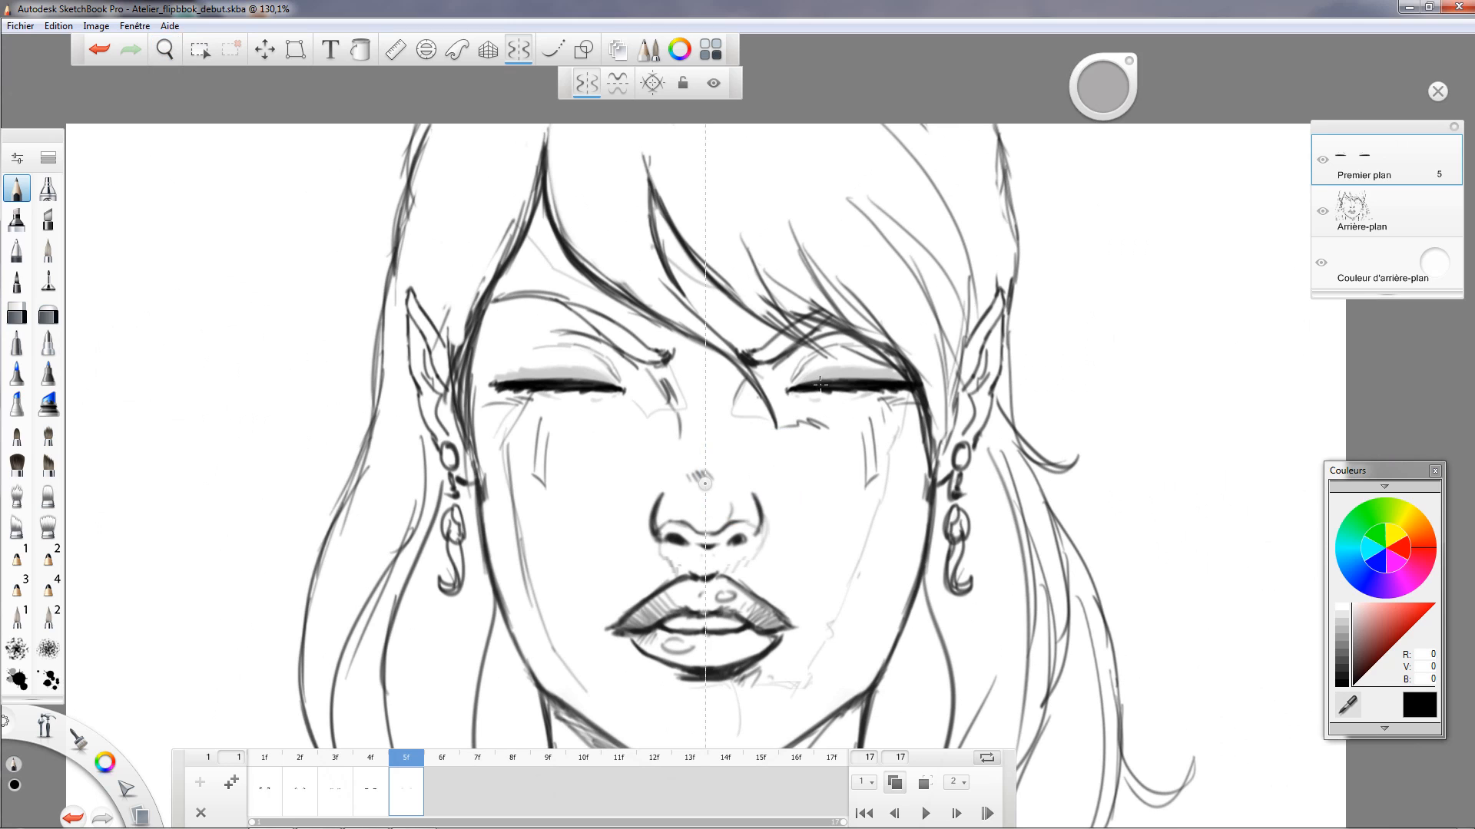
{"action": "mouse_move", "coordinate": [794, 383]}
{"action": "left_mouse_down"}
{"action": "mouse_move", "coordinate": [808, 371]}
{"action": "mouse_move", "coordinate": [914, 381]}
{"action": "left_mouse_up"}
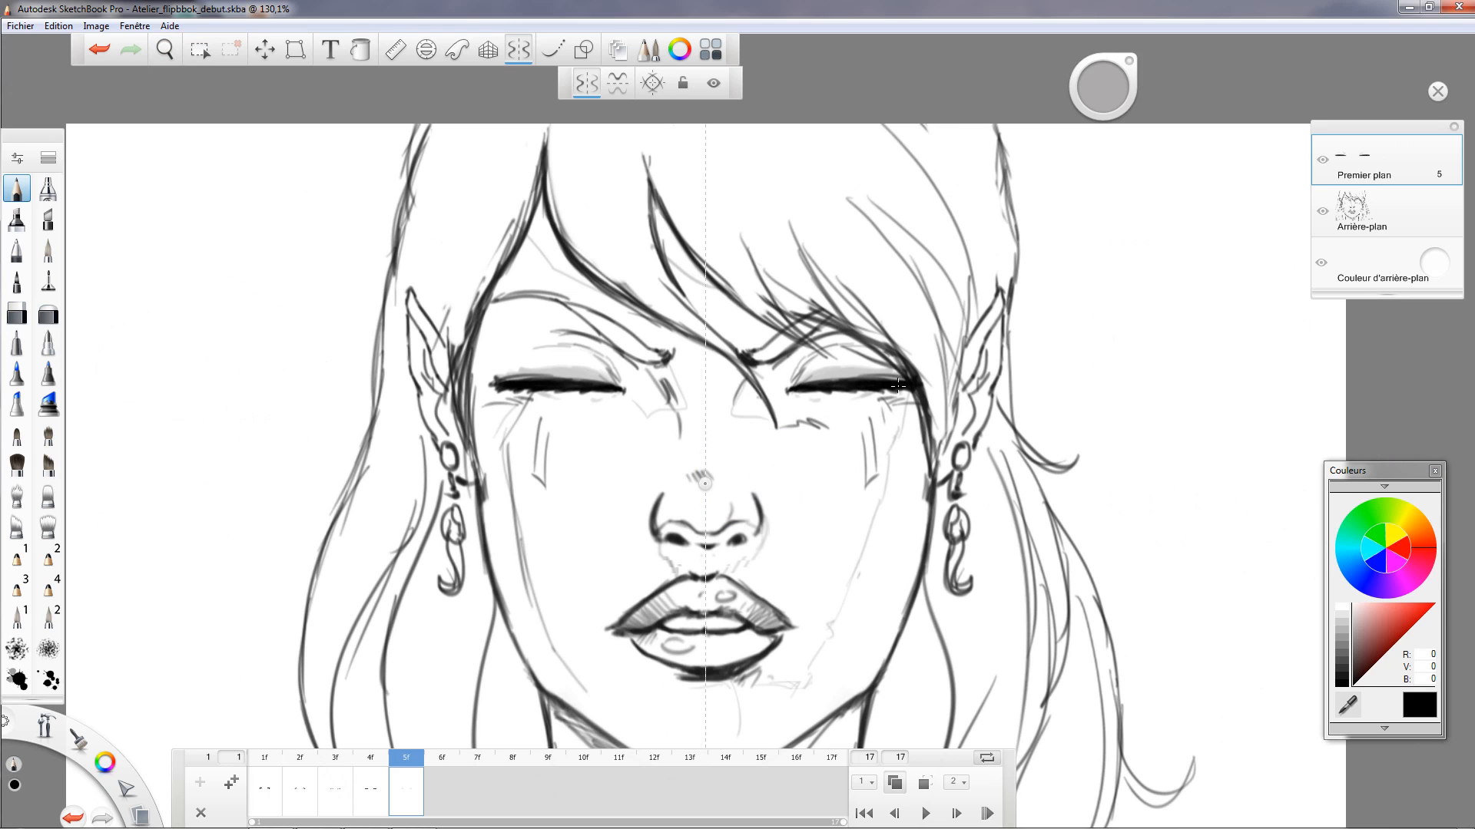
Flip through frames 1, 2 and 3 to check how the eyelids move.
{"action": "left_click", "coordinate": [257, 791]}
{"action": "left_click", "coordinate": [299, 791]}
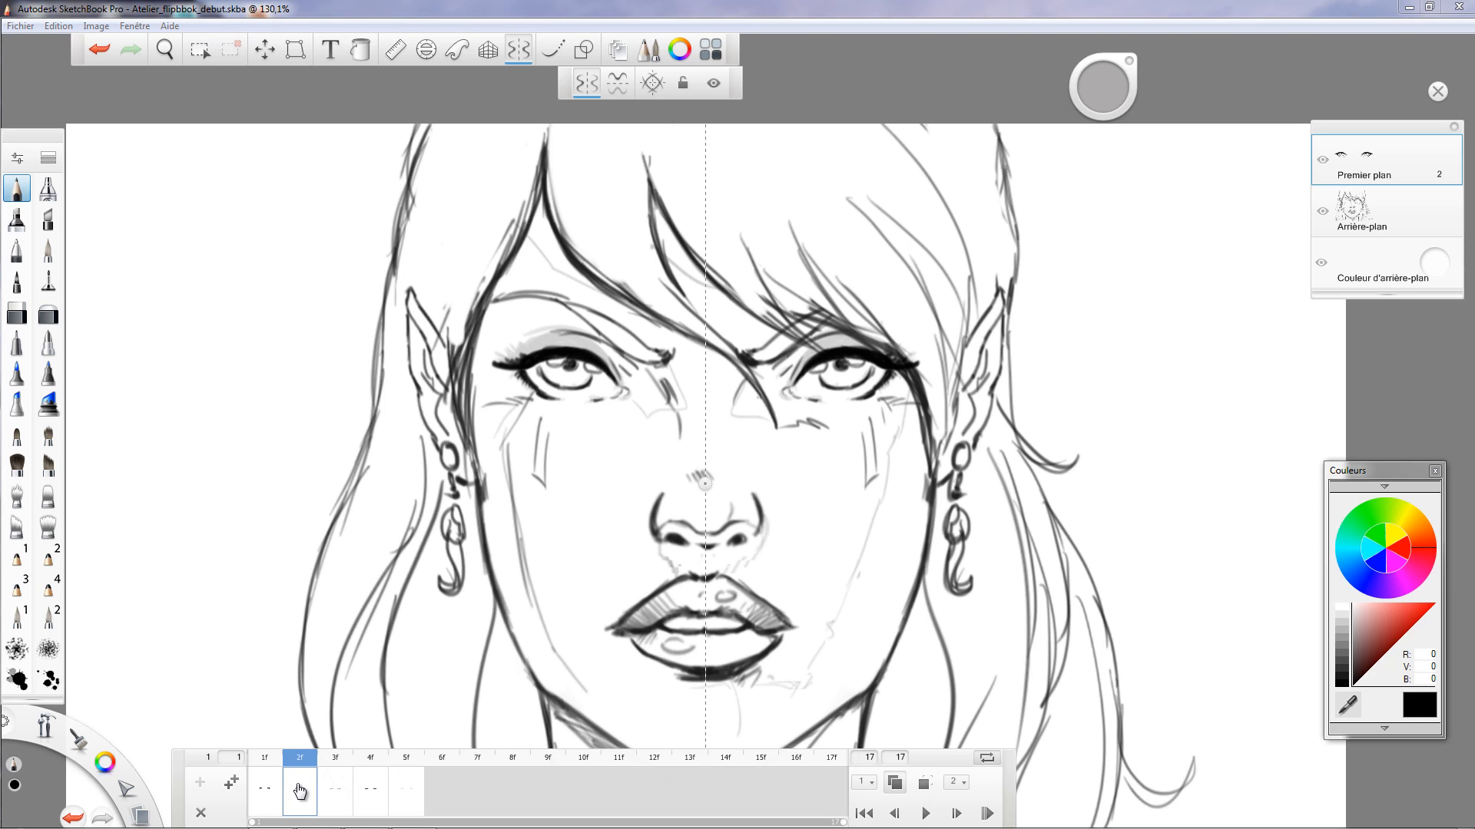
{"action": "left_click", "coordinate": [330, 791]}
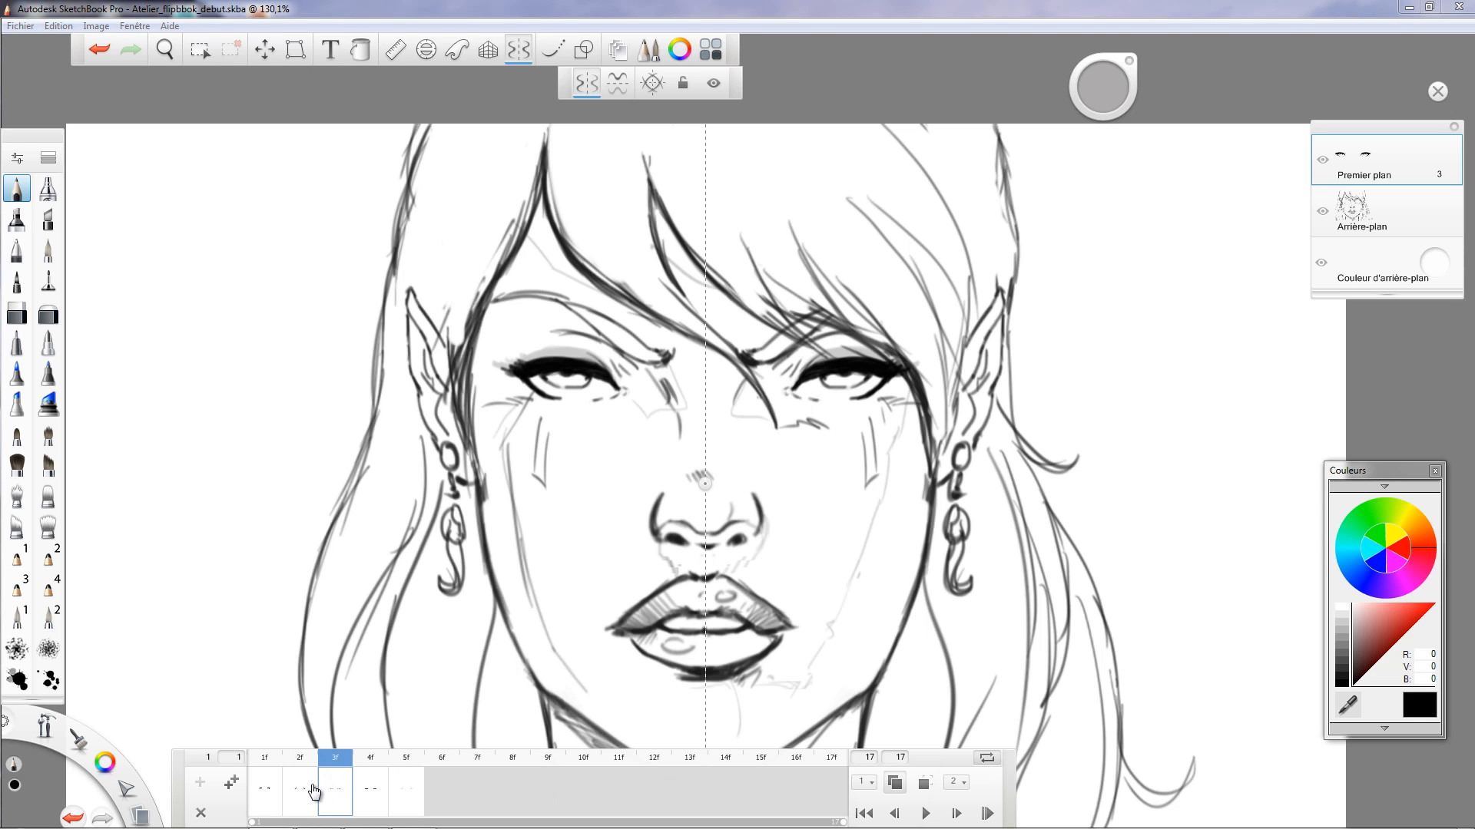
{"action": "left_click", "coordinate": [294, 791]}
{"action": "left_click", "coordinate": [328, 792]}
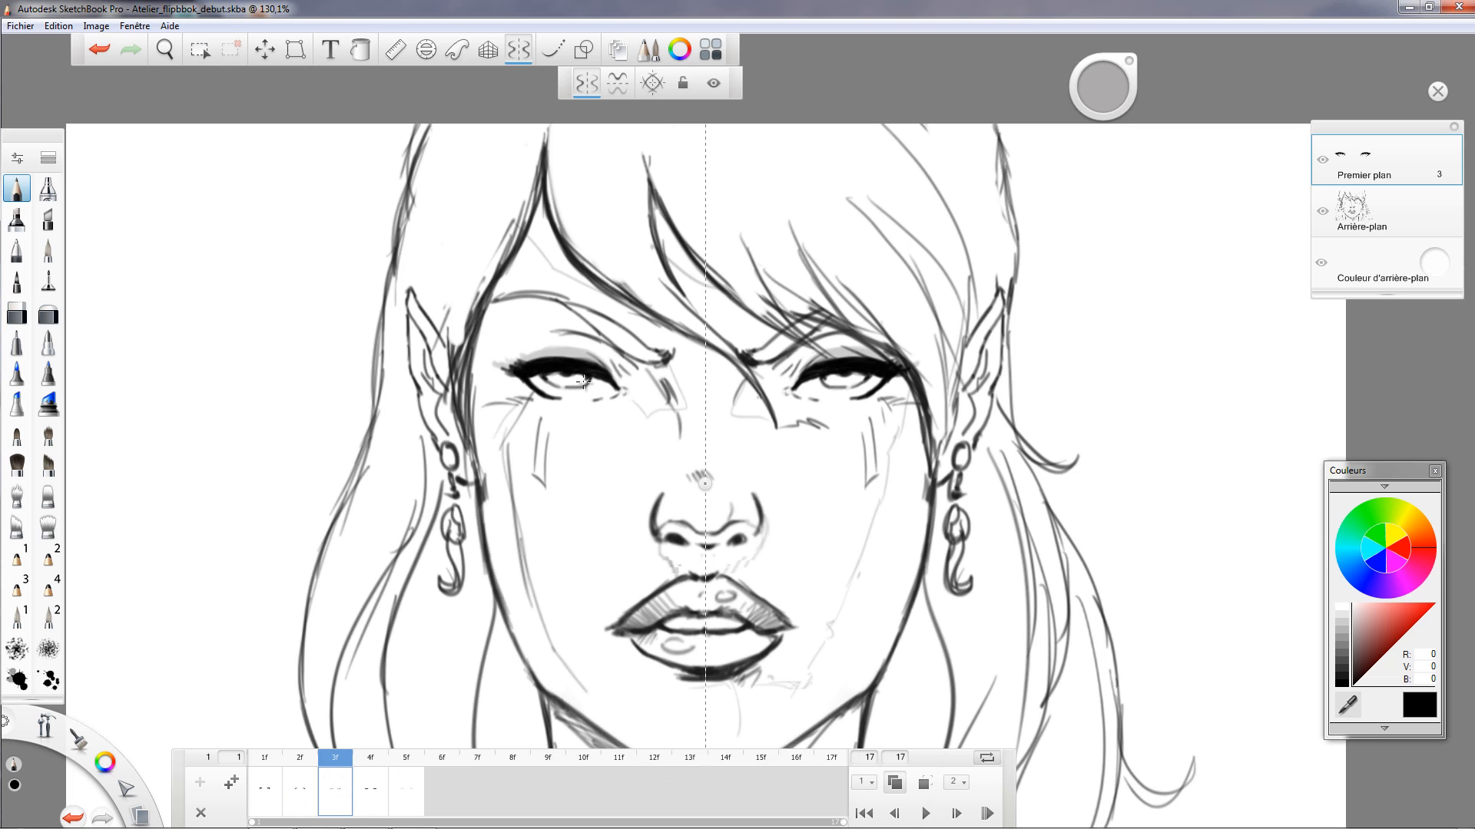
Extend the outer lashes and refine the upper lash band of both eyes on frame 3, comparing with frame 2.
{"action": "scroll", "coordinate": [611, 364], "scroll_direction": "up", "scroll_amount": 5}
{"action": "left_click_drag", "start_coordinate": [408, 372], "coordinate": [408, 375]}
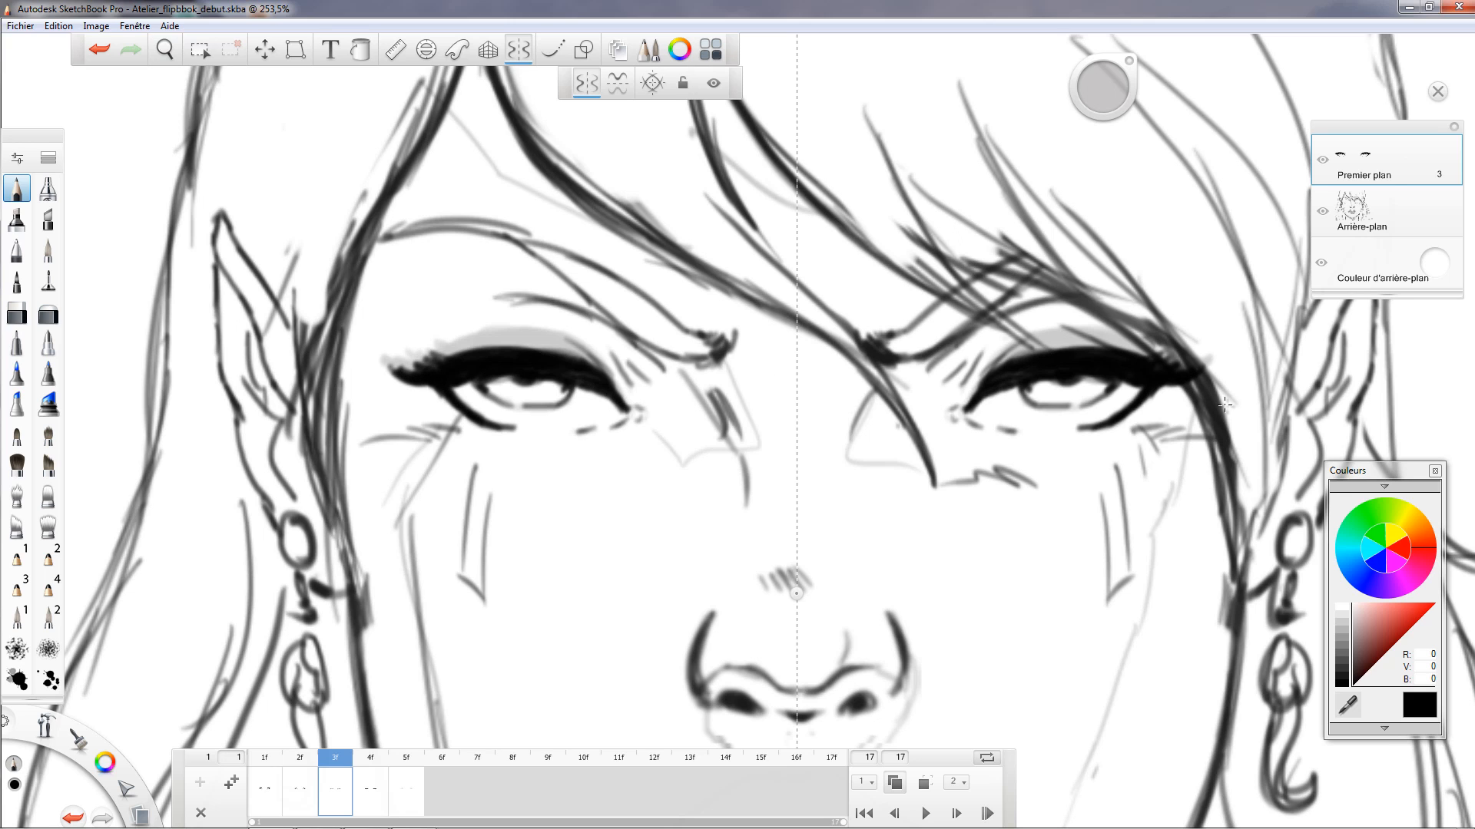
{"action": "left_click", "coordinate": [281, 791]}
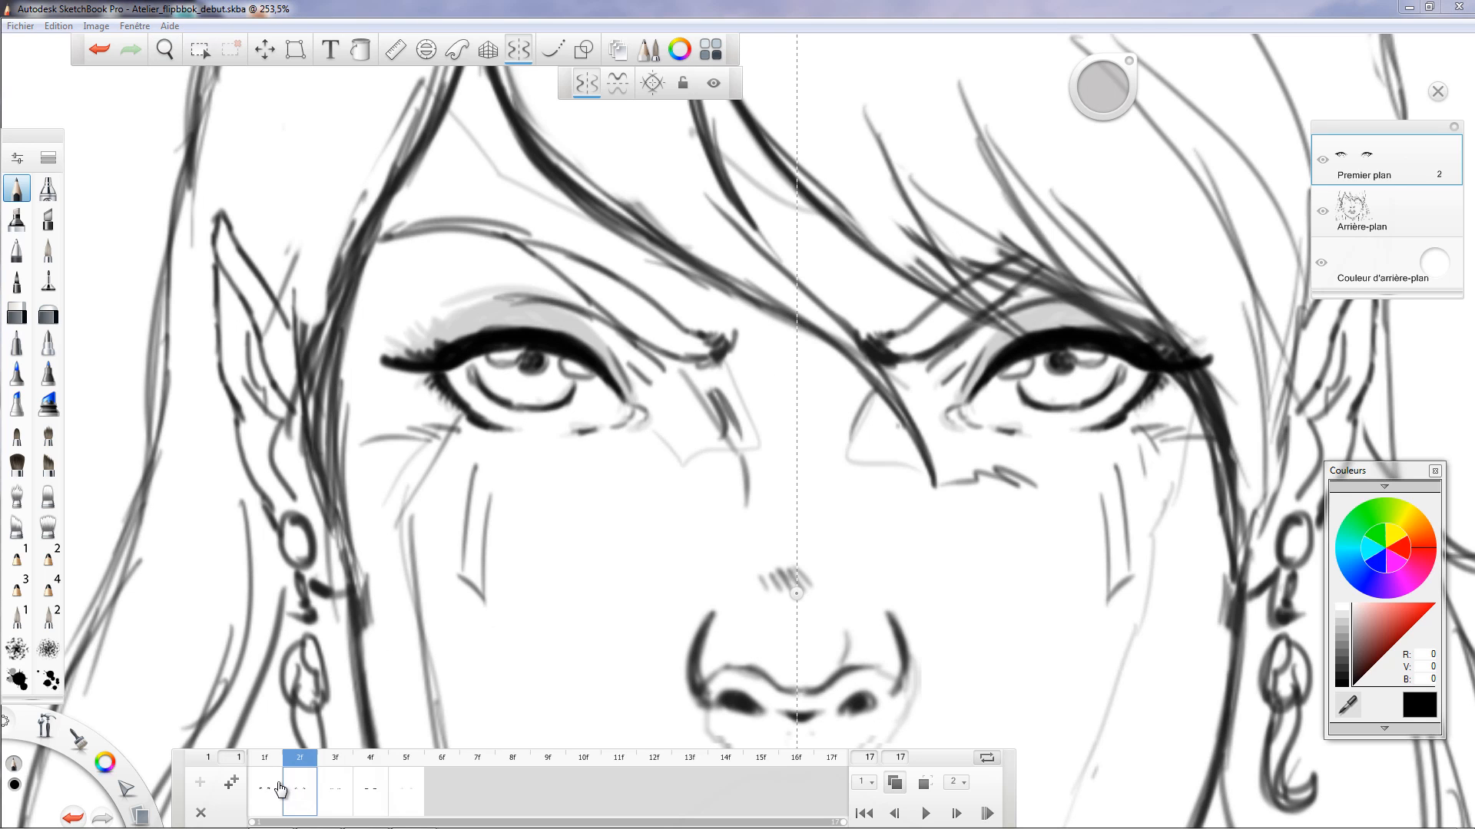
{"action": "left_click", "coordinate": [303, 791]}
{"action": "left_click", "coordinate": [334, 789]}
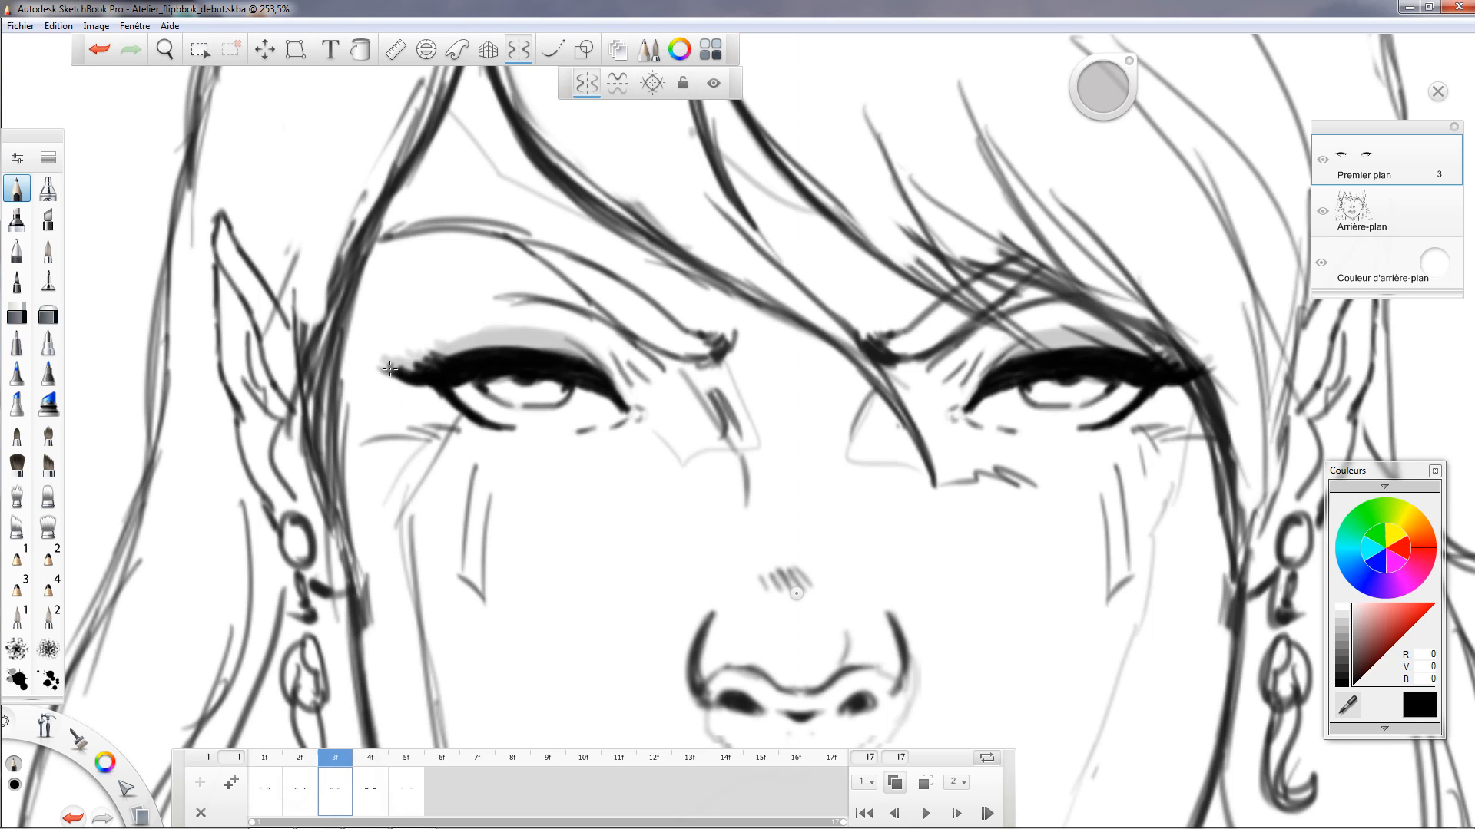
{"action": "mouse_move", "coordinate": [409, 361]}
{"action": "left_mouse_down"}
{"action": "mouse_move", "coordinate": [400, 374]}
{"action": "mouse_move", "coordinate": [484, 345]}
{"action": "left_mouse_up"}
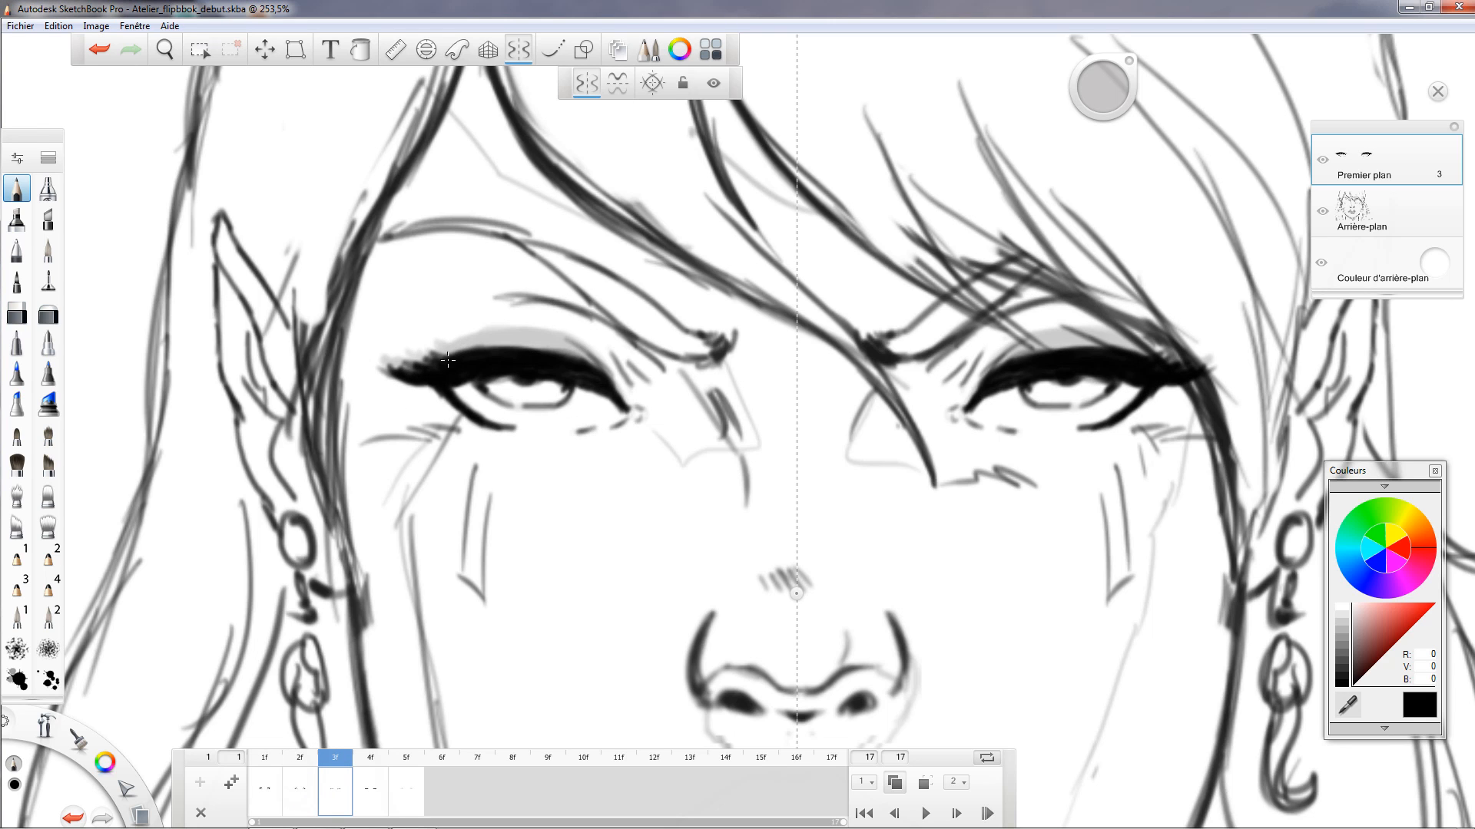
{"action": "left_click_drag", "start_coordinate": [556, 363], "coordinate": [618, 380]}
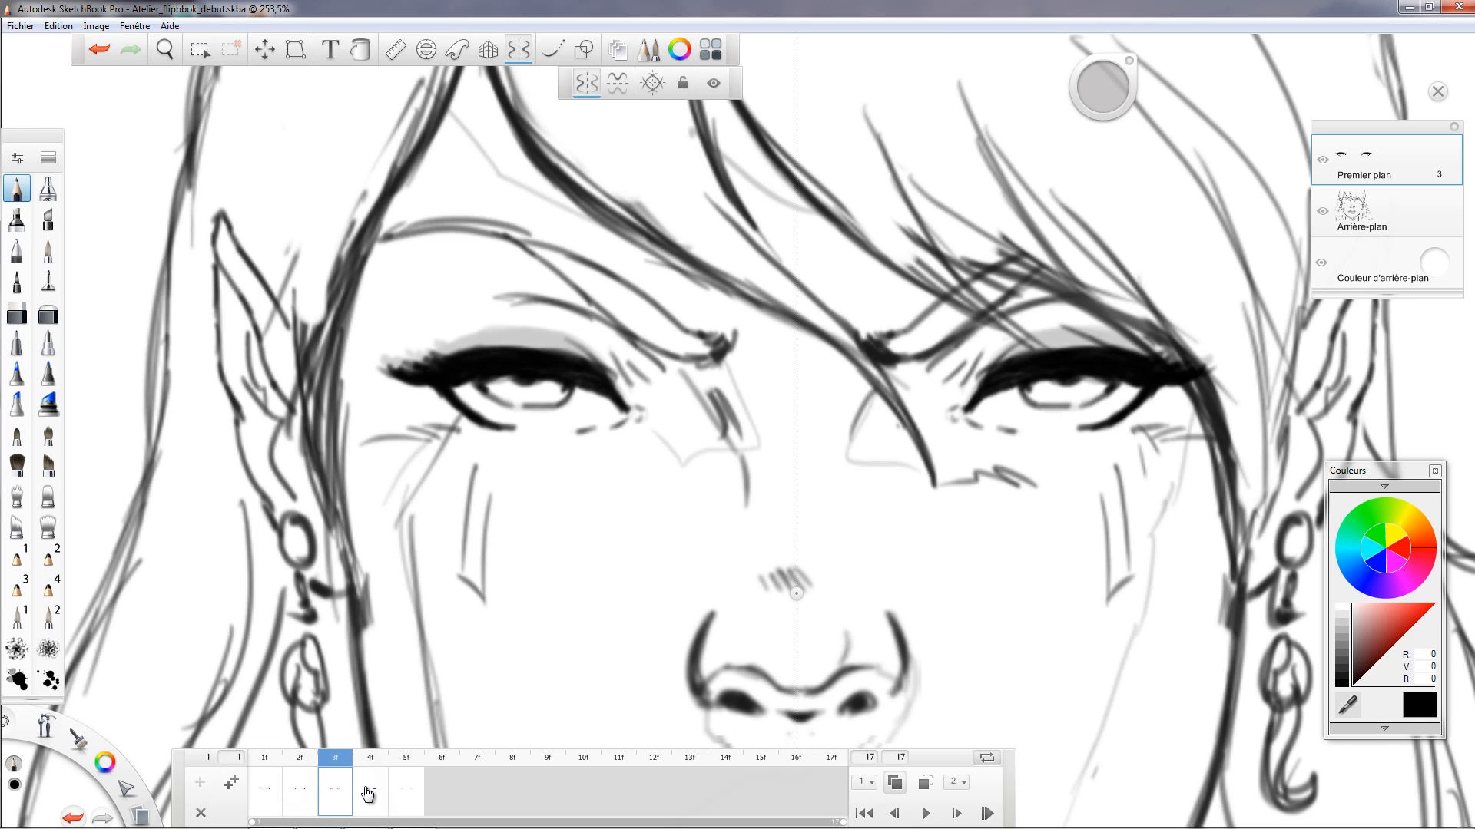
Check frame 4, and add upper and outer lash strokes to the closed eyes on frame 5.
{"action": "left_click", "coordinate": [386, 765]}
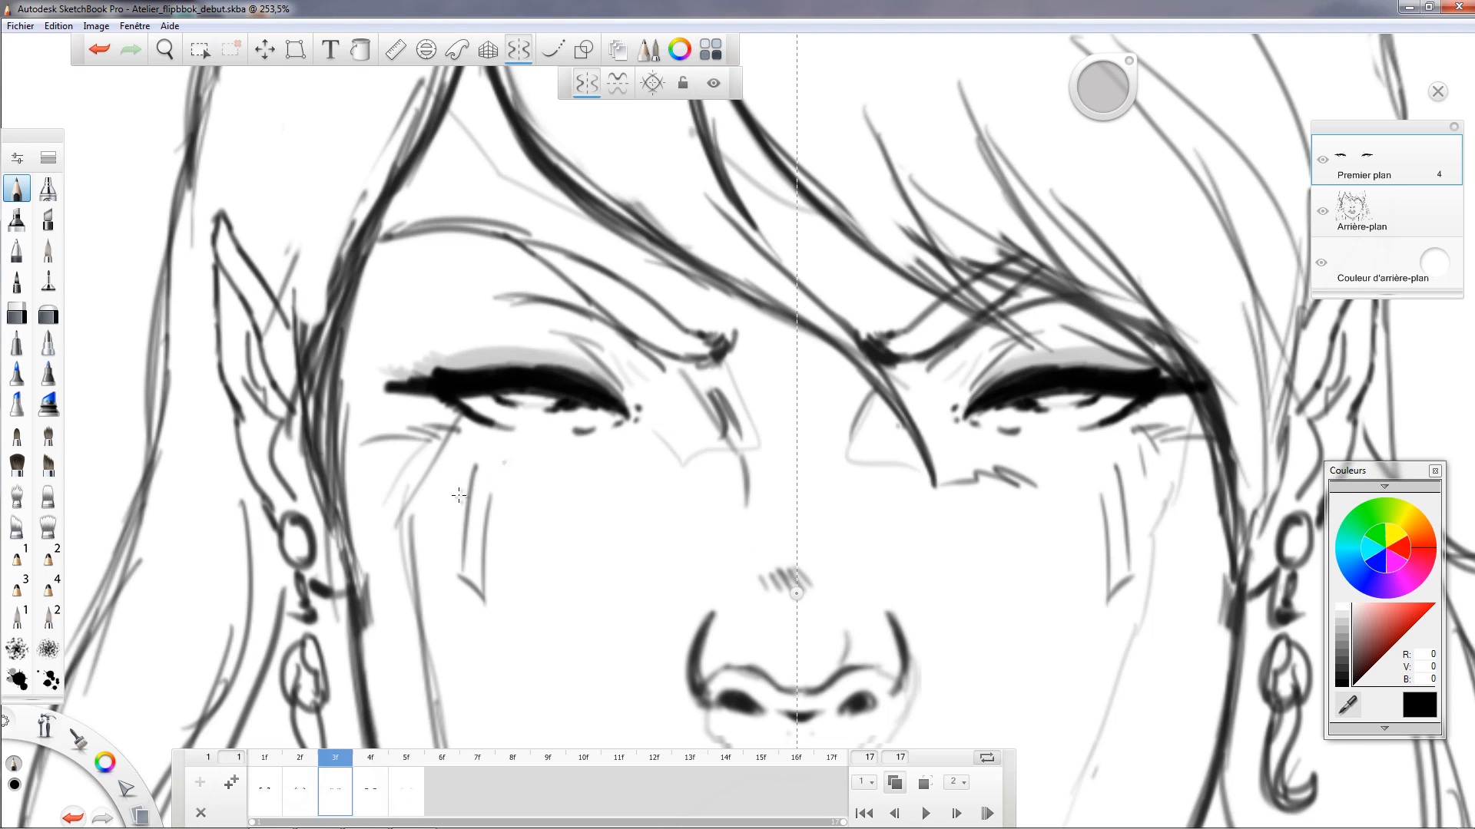
{"action": "mouse_move", "coordinate": [402, 388]}
{"action": "left_mouse_down"}
{"action": "mouse_move", "coordinate": [490, 384]}
{"action": "mouse_move", "coordinate": [440, 397]}
{"action": "mouse_move", "coordinate": [454, 414]}
{"action": "mouse_move", "coordinate": [486, 417]}
{"action": "mouse_move", "coordinate": [437, 395]}
{"action": "mouse_move", "coordinate": [466, 415]}
{"action": "mouse_move", "coordinate": [566, 379]}
{"action": "mouse_move", "coordinate": [547, 368]}
{"action": "mouse_move", "coordinate": [628, 399]}
{"action": "left_mouse_up"}
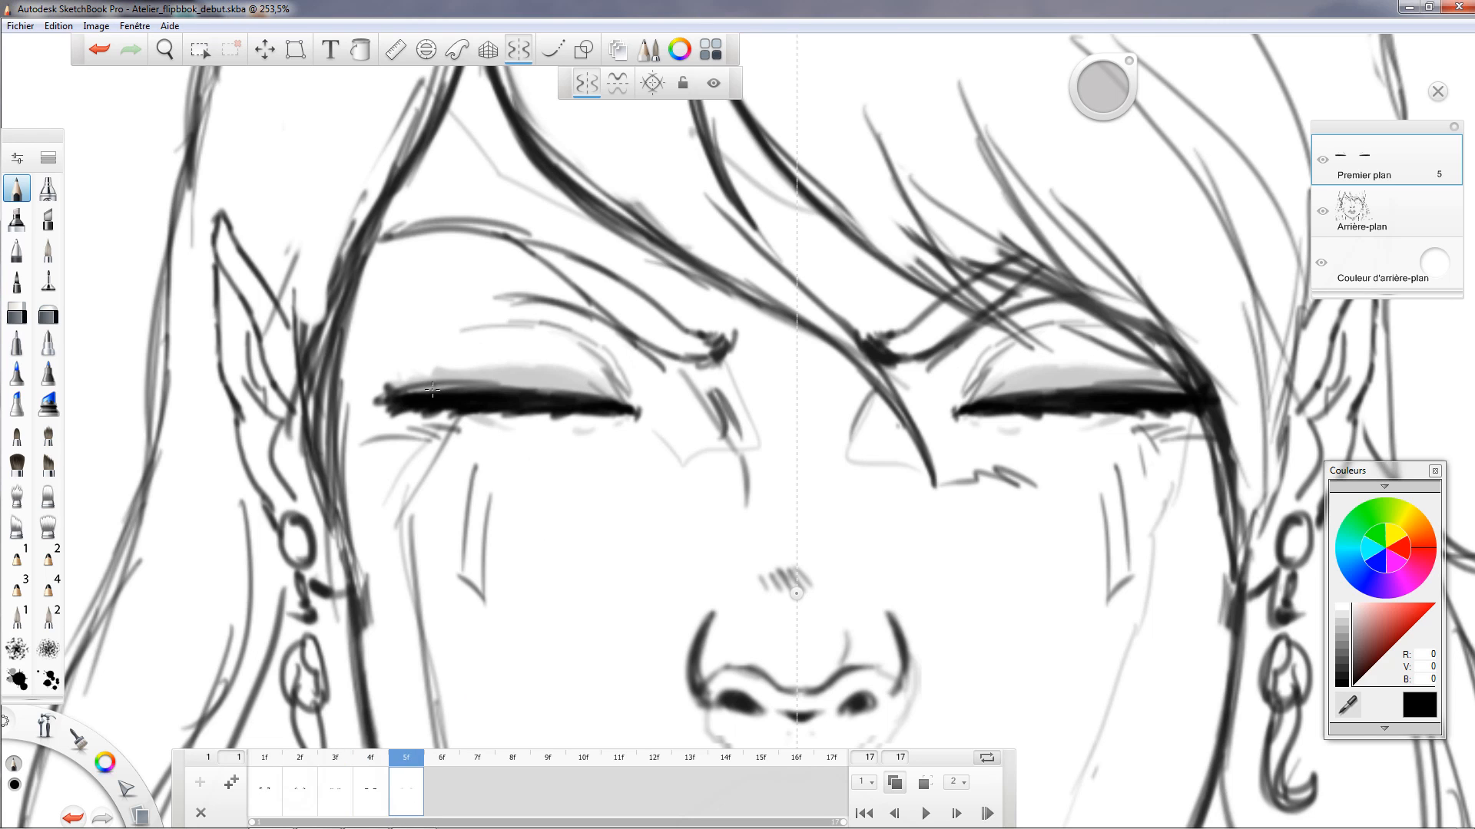
{"action": "left_click_drag", "start_coordinate": [420, 388], "coordinate": [450, 360]}
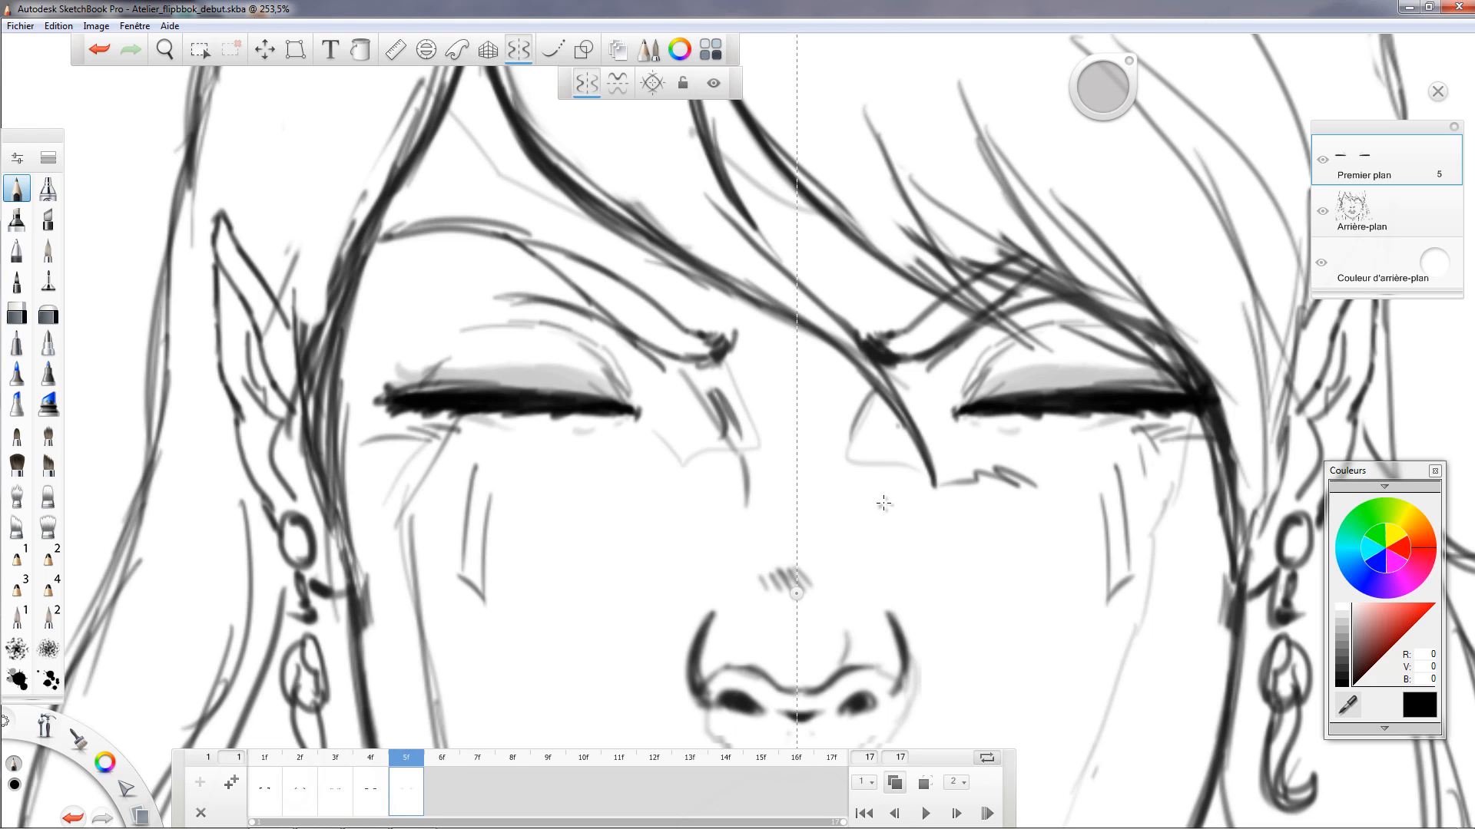
Bring the whole face into view and lock the symmetry axis in place.
{"action": "key", "text": "space"}
{"action": "left_click_drag", "start_coordinate": [782, 445], "coordinate": [755, 542]}
{"action": "left_click_drag", "start_coordinate": [742, 344], "coordinate": [789, 370]}
{"action": "left_click", "coordinate": [682, 83]}
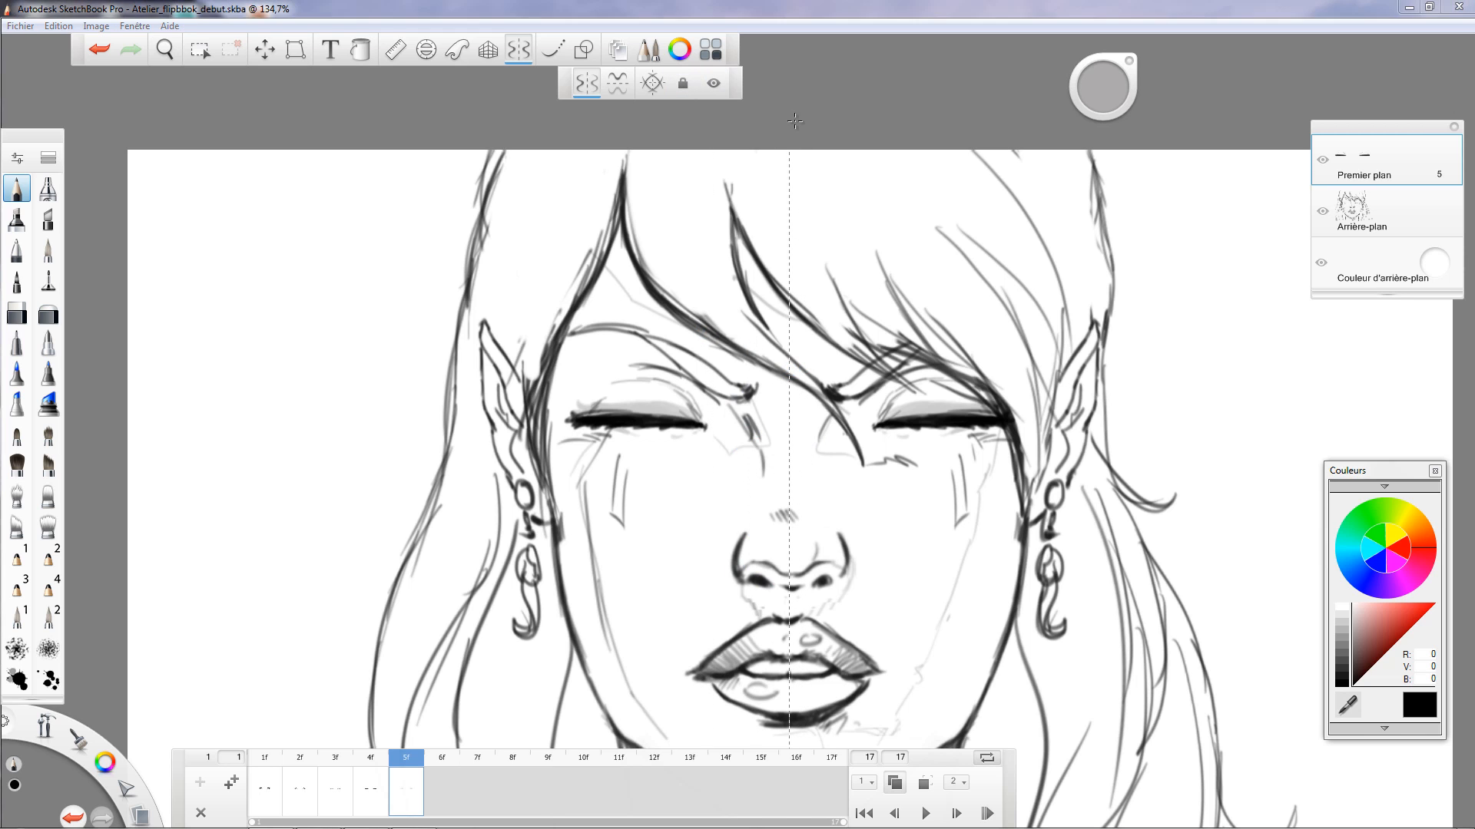
Compare frames 1 and 5, and move the closing-eye drawings from frames 2–5 to frames 11–14.
{"action": "key", "text": "space"}
{"action": "left_click_drag", "start_coordinate": [836, 440], "coordinate": [737, 368]}
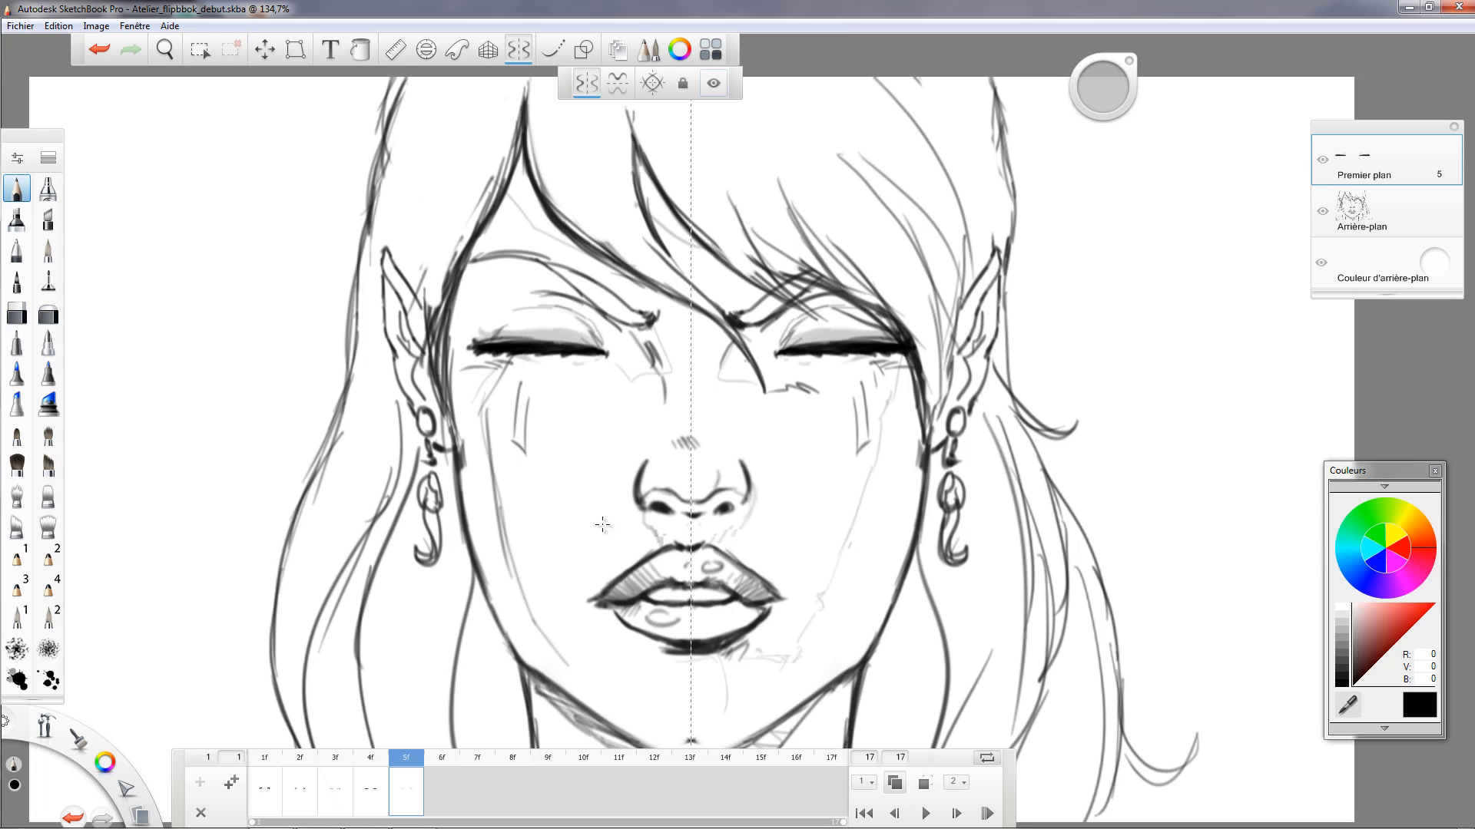
{"action": "left_click", "coordinate": [265, 791]}
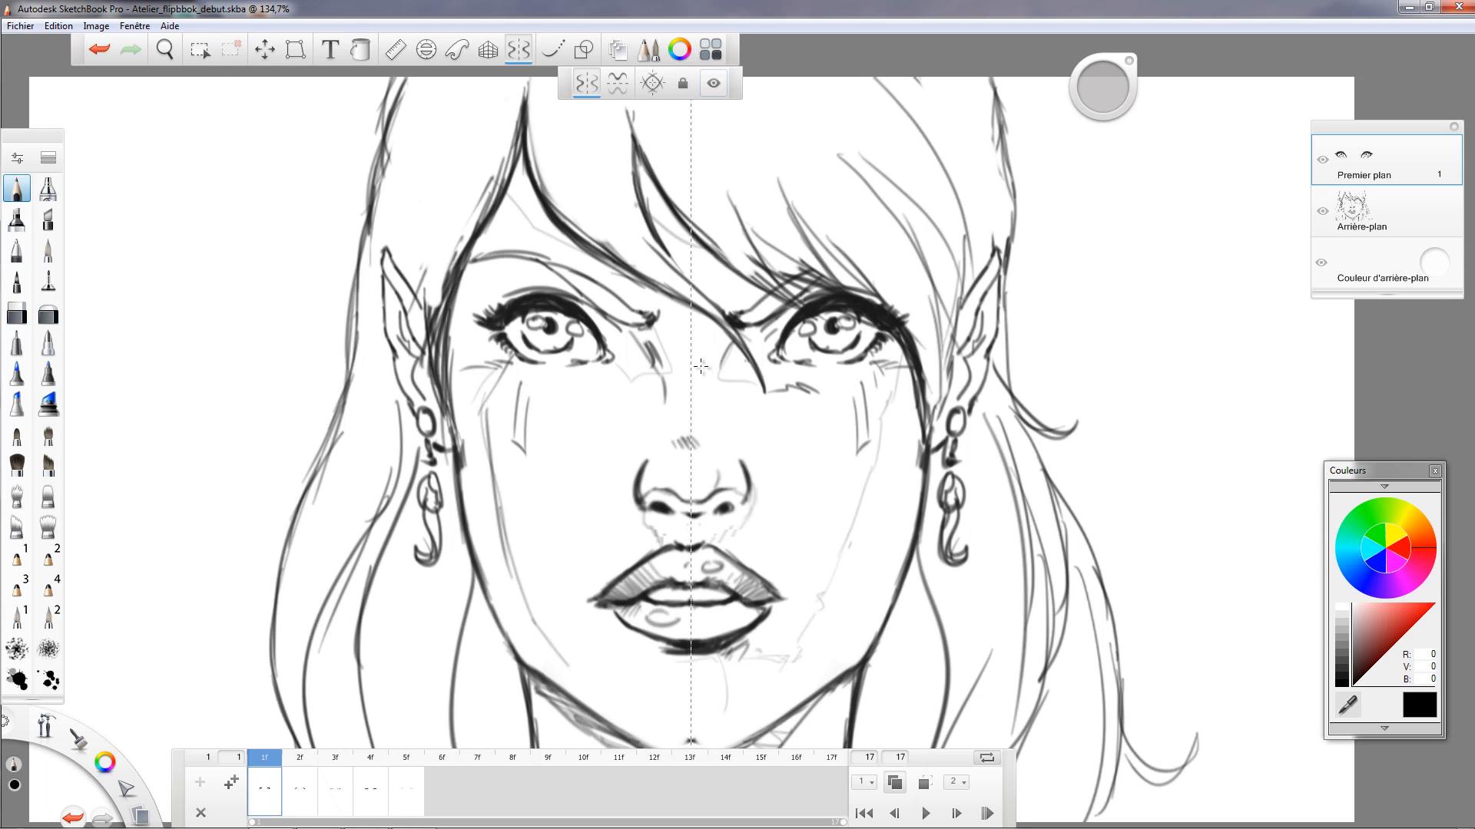
{"action": "left_click", "coordinate": [407, 784]}
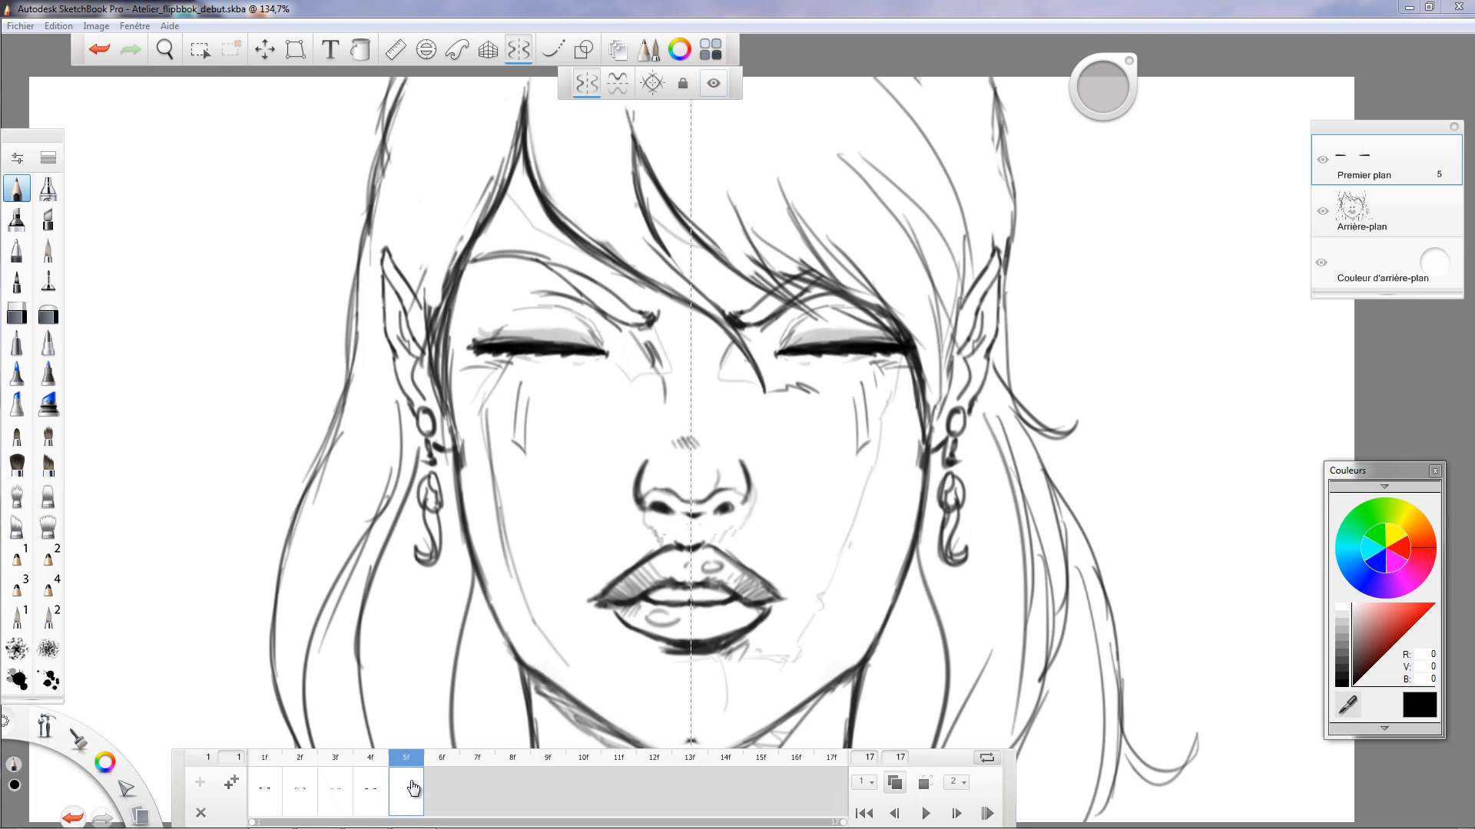
{"action": "left_click_drag", "start_coordinate": [413, 788], "coordinate": [724, 780]}
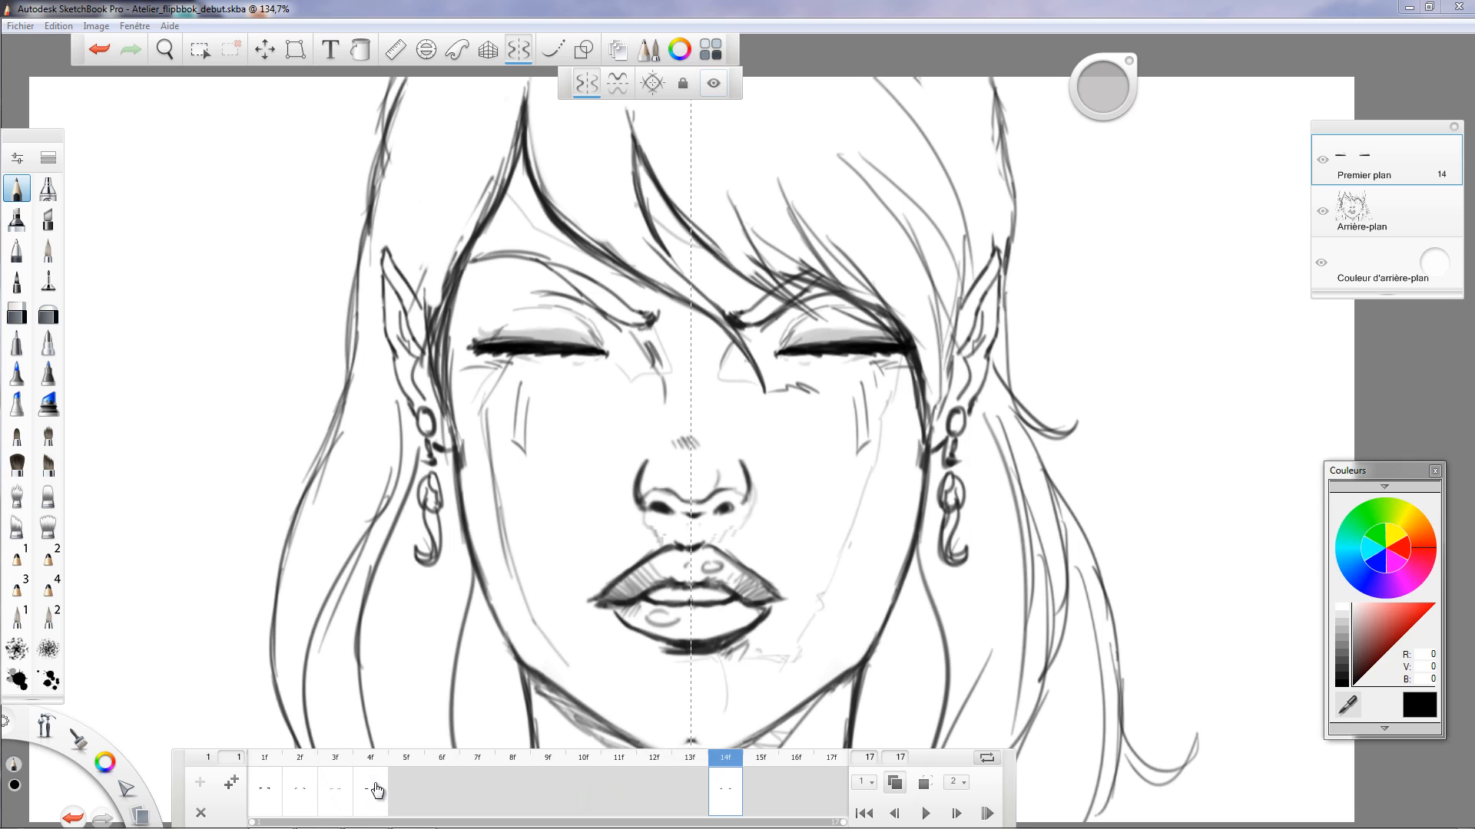
{"action": "left_click_drag", "start_coordinate": [372, 793], "coordinate": [689, 791]}
{"action": "left_click_drag", "start_coordinate": [342, 795], "coordinate": [643, 792]}
{"action": "left_click_drag", "start_coordinate": [335, 793], "coordinate": [619, 805]}
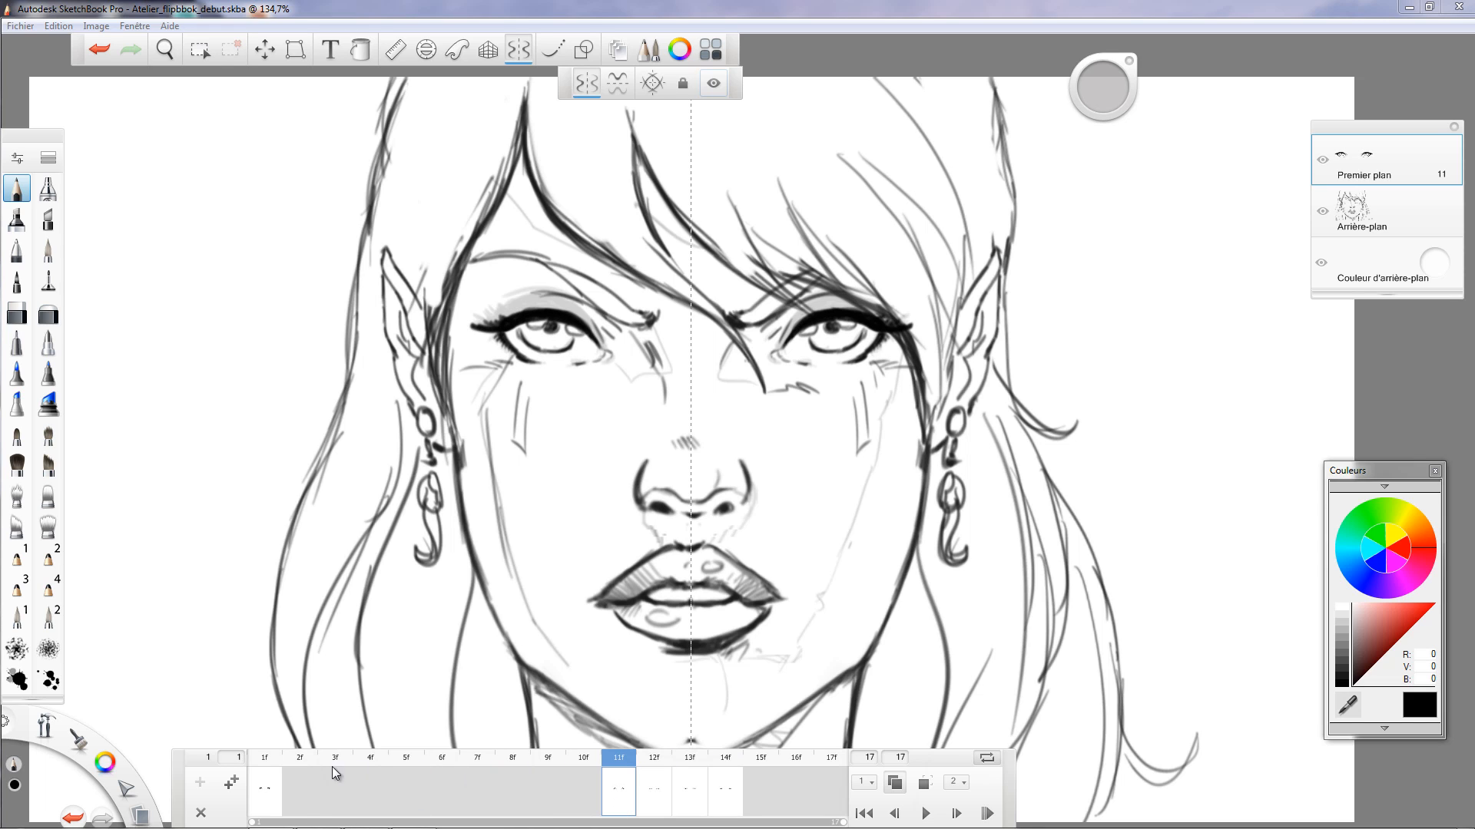
Duplicate the open-eye drawing of frame 1 nine times to fill frames 2 to 10.
{"action": "left_click", "coordinate": [264, 795]}
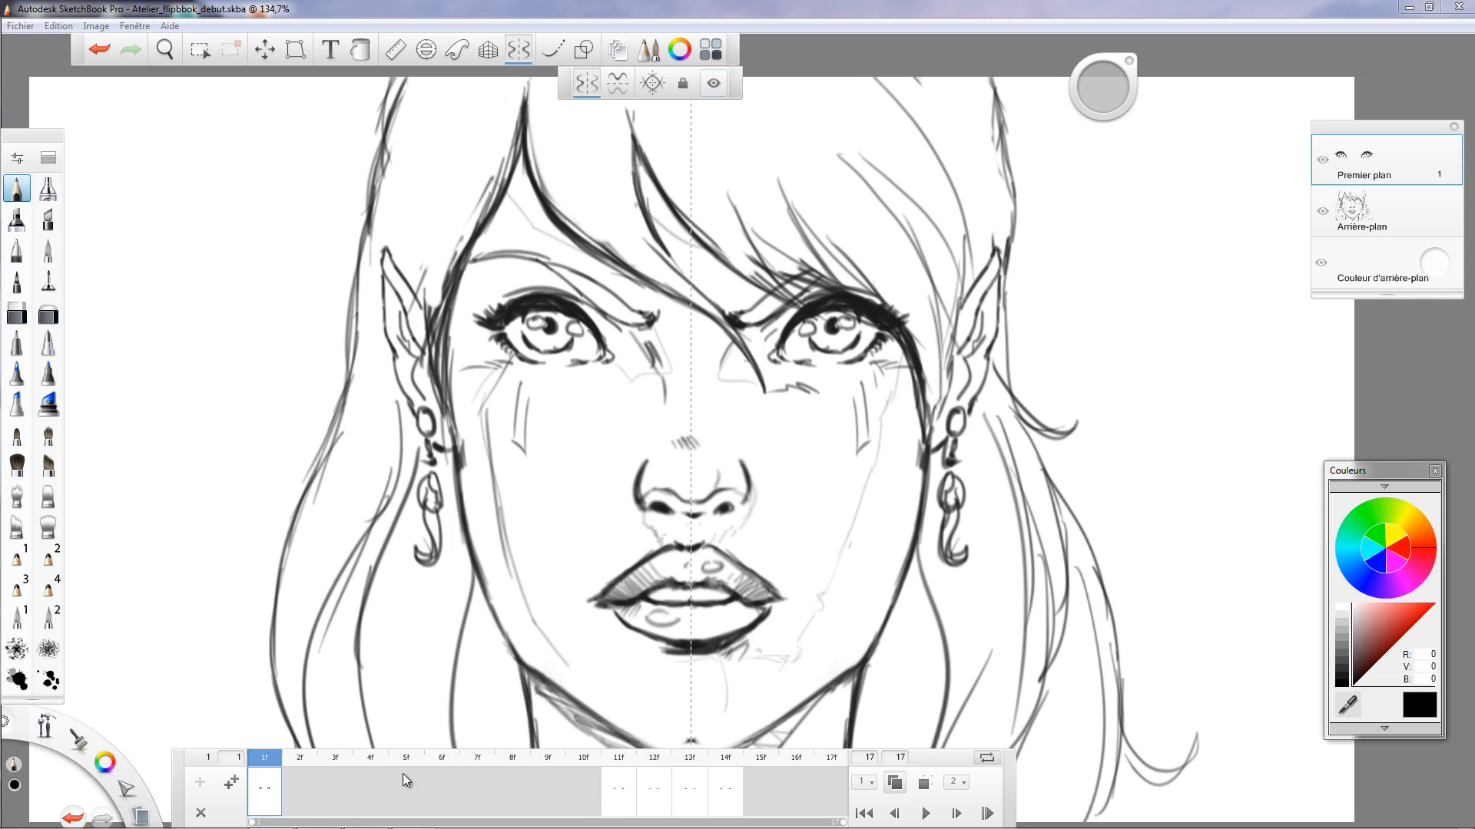
{"action": "left_click", "coordinate": [232, 782]}
{"action": "left_click", "coordinate": [232, 782]}
{"action": "left_click", "coordinate": [232, 782]}
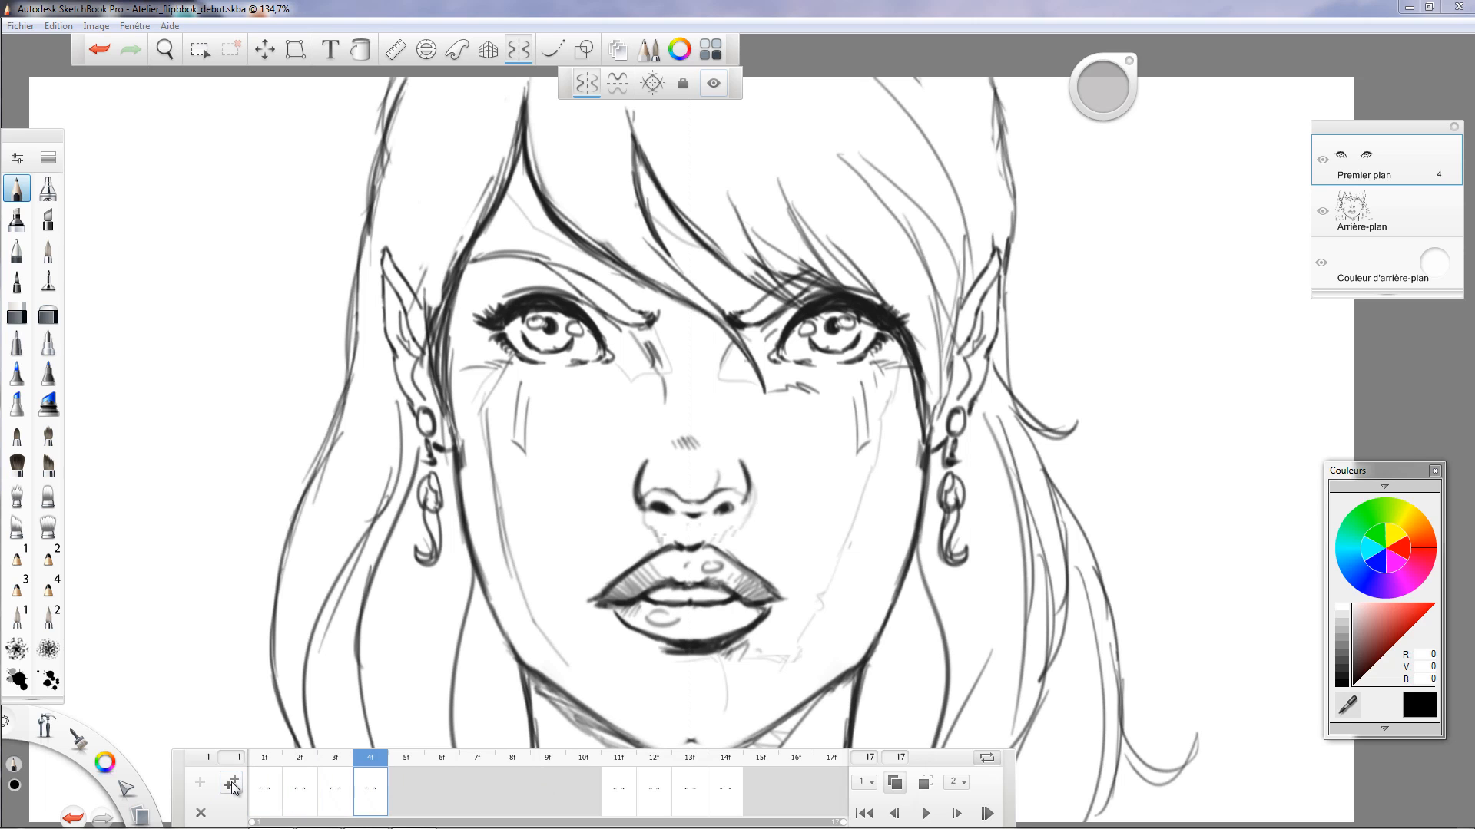
{"action": "left_click", "coordinate": [232, 782]}
{"action": "left_click", "coordinate": [232, 782]}
{"action": "left_click", "coordinate": [232, 782]}
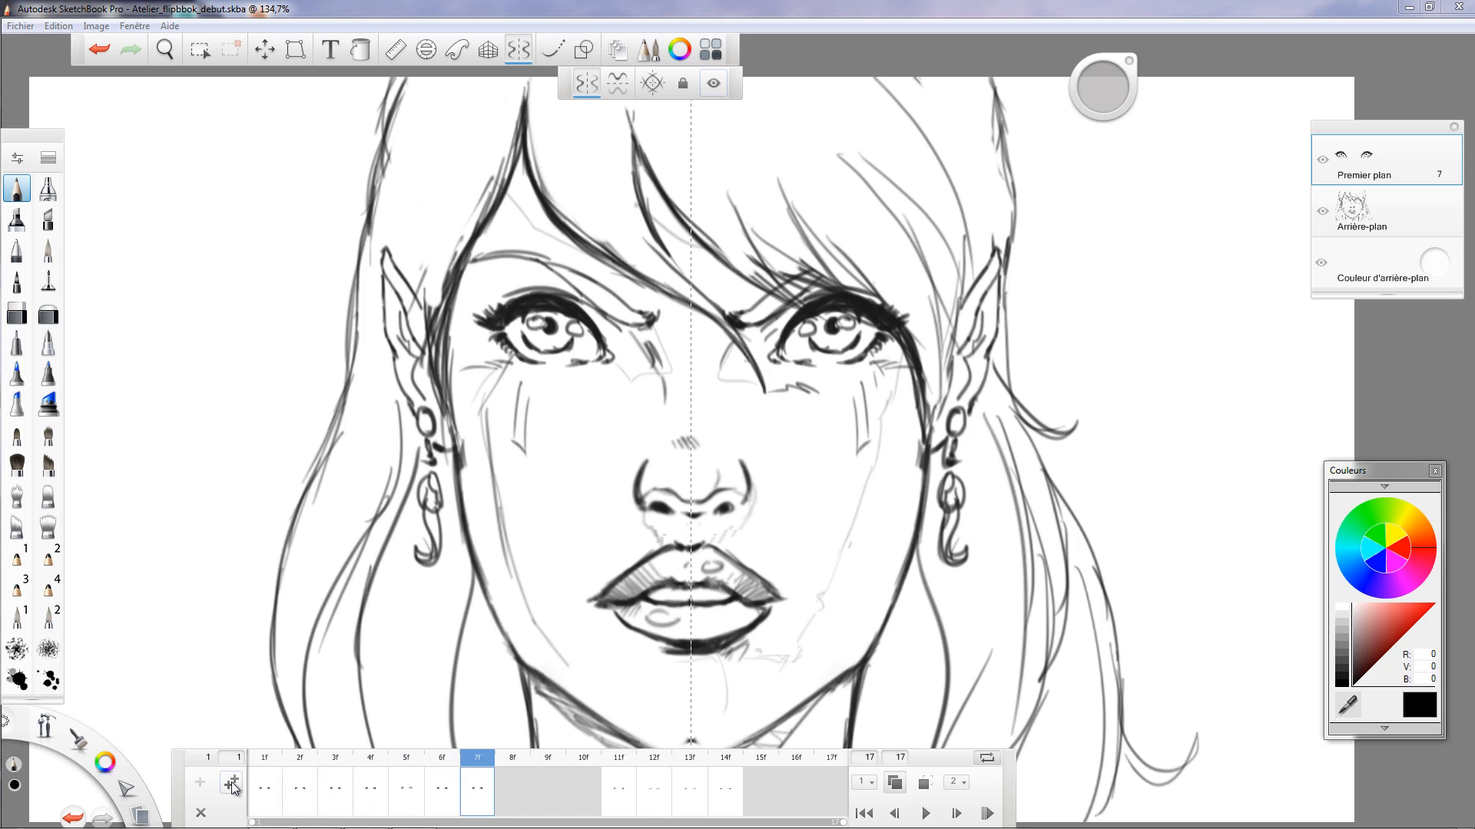
{"action": "left_click", "coordinate": [232, 782]}
{"action": "left_click", "coordinate": [232, 782]}
{"action": "left_click", "coordinate": [232, 782]}
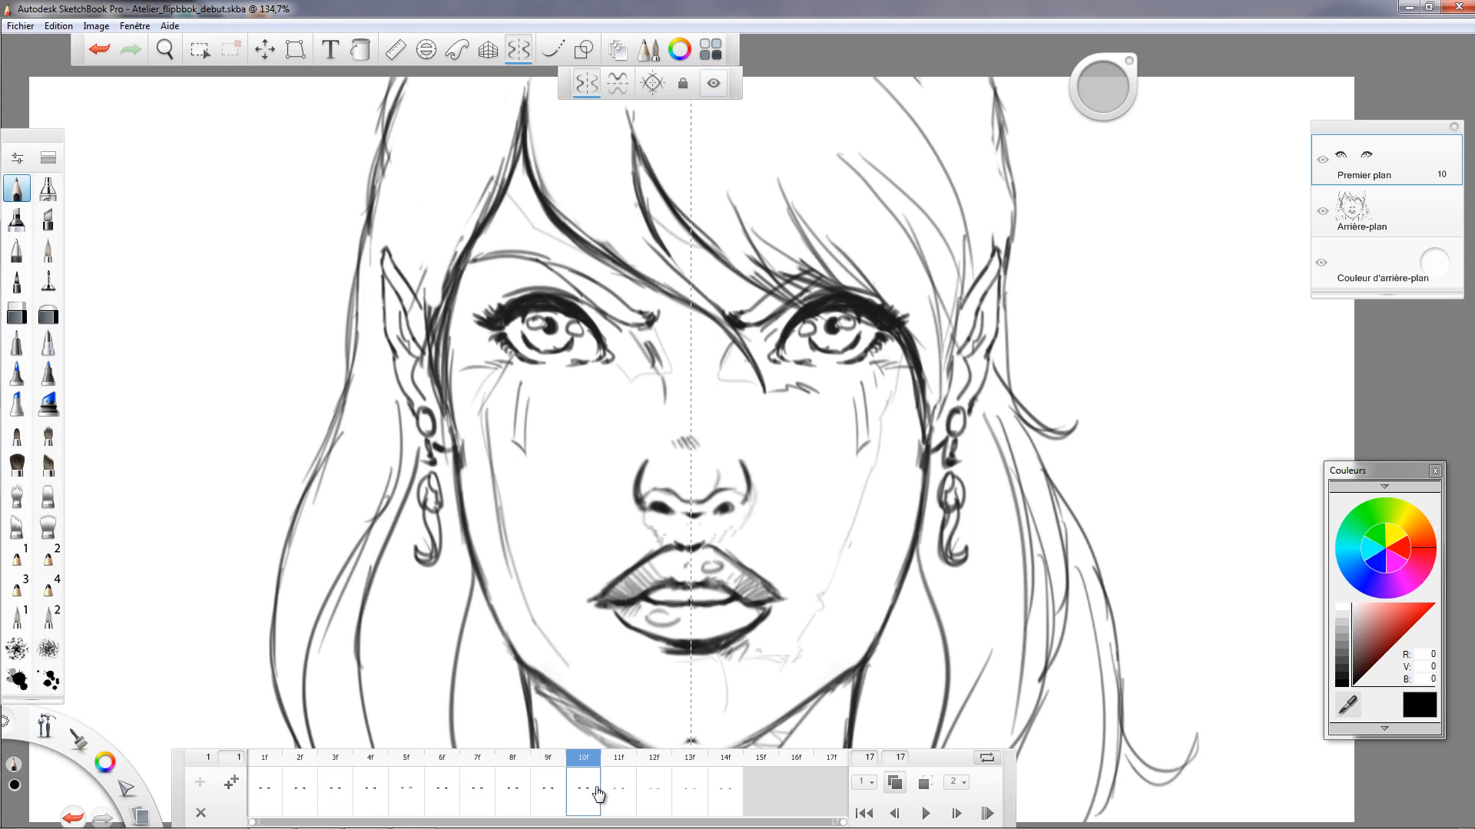
Duplicate the closed-eye drawing of frame 14 onto frame 15, checking the closing sequence across frames 11 to 14.
{"action": "left_click", "coordinate": [630, 789]}
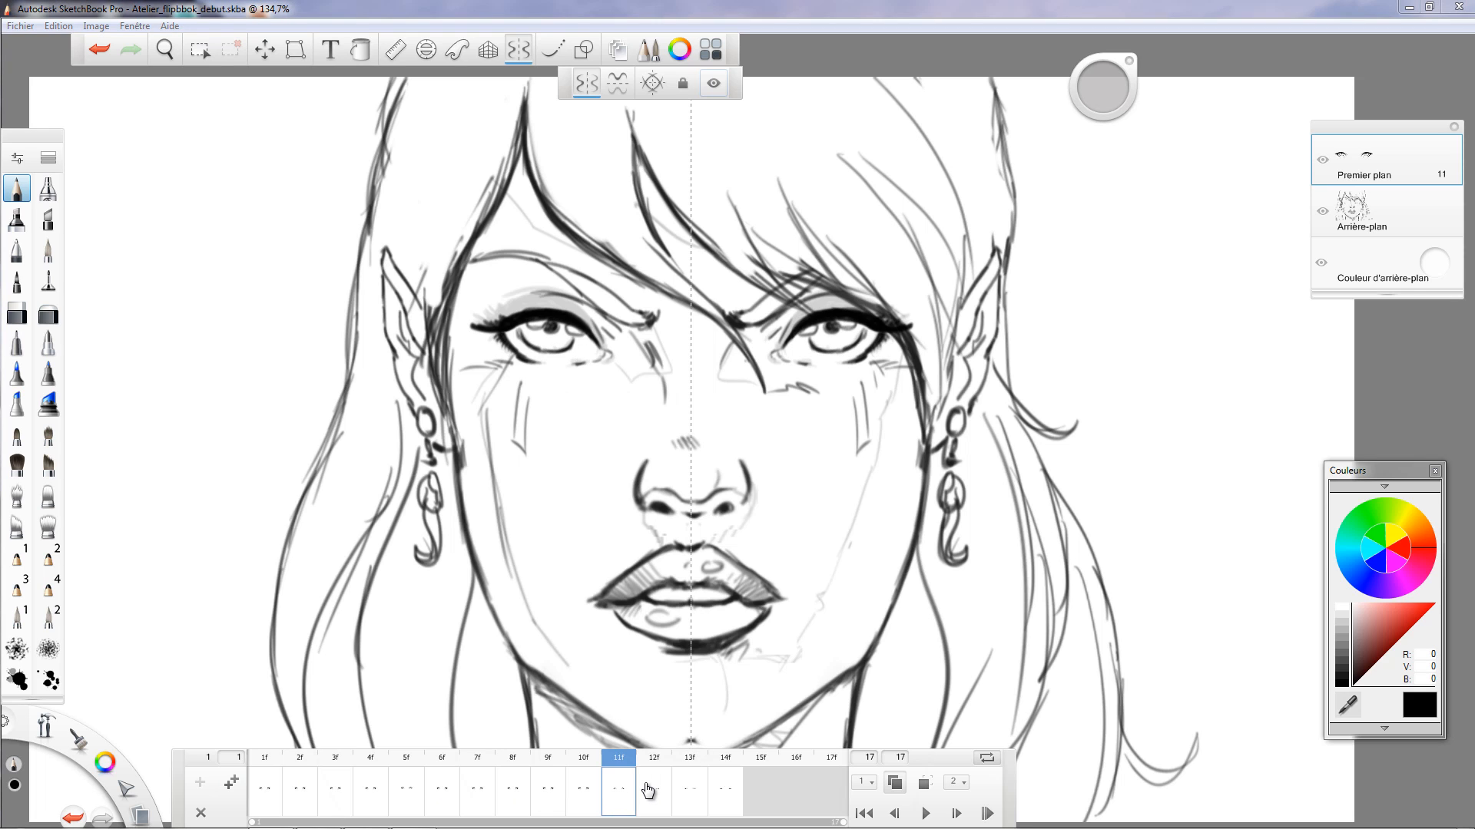
{"action": "left_click", "coordinate": [651, 791]}
{"action": "left_click", "coordinate": [690, 792]}
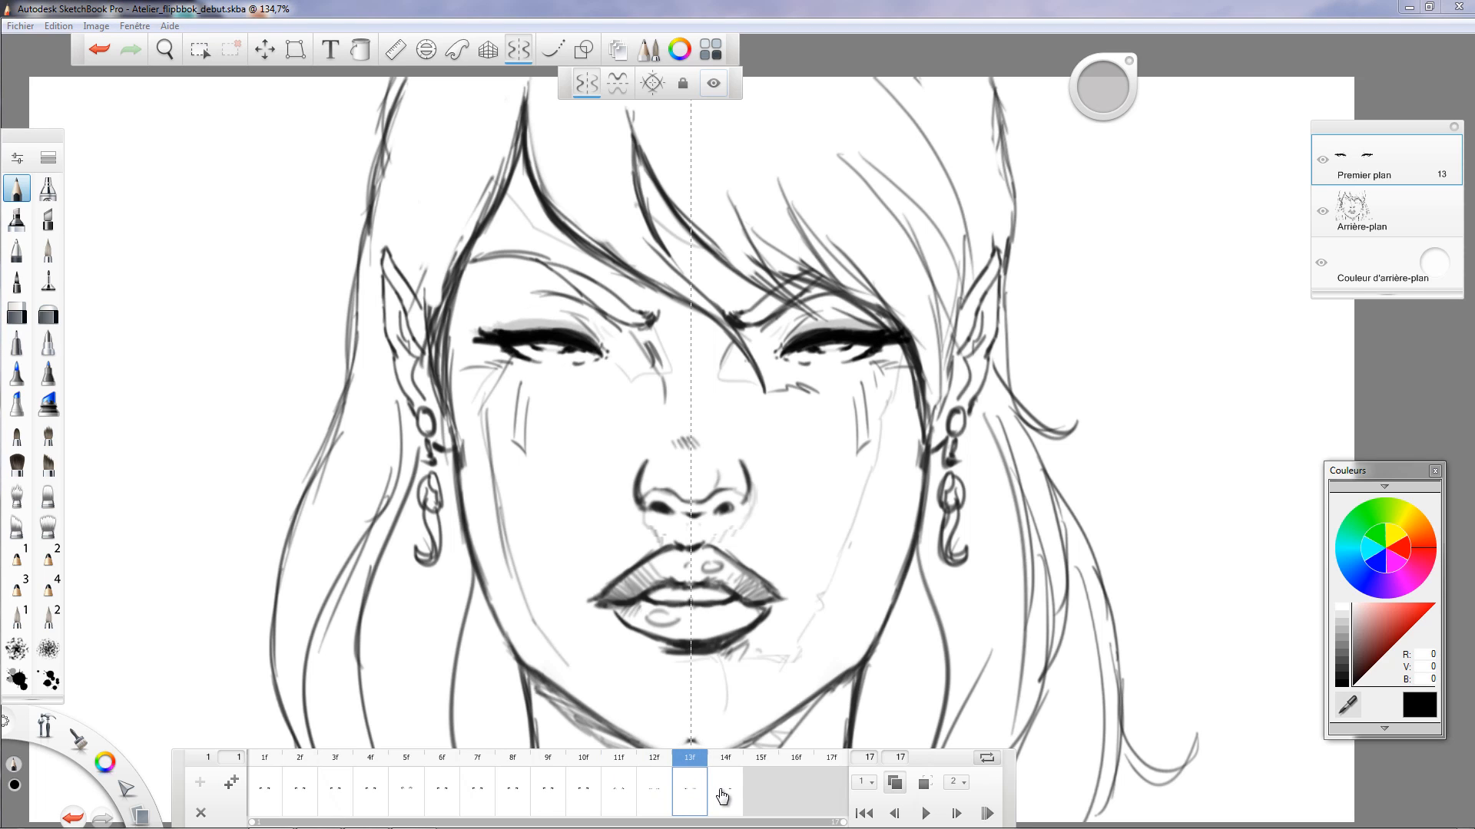
{"action": "left_click", "coordinate": [722, 795]}
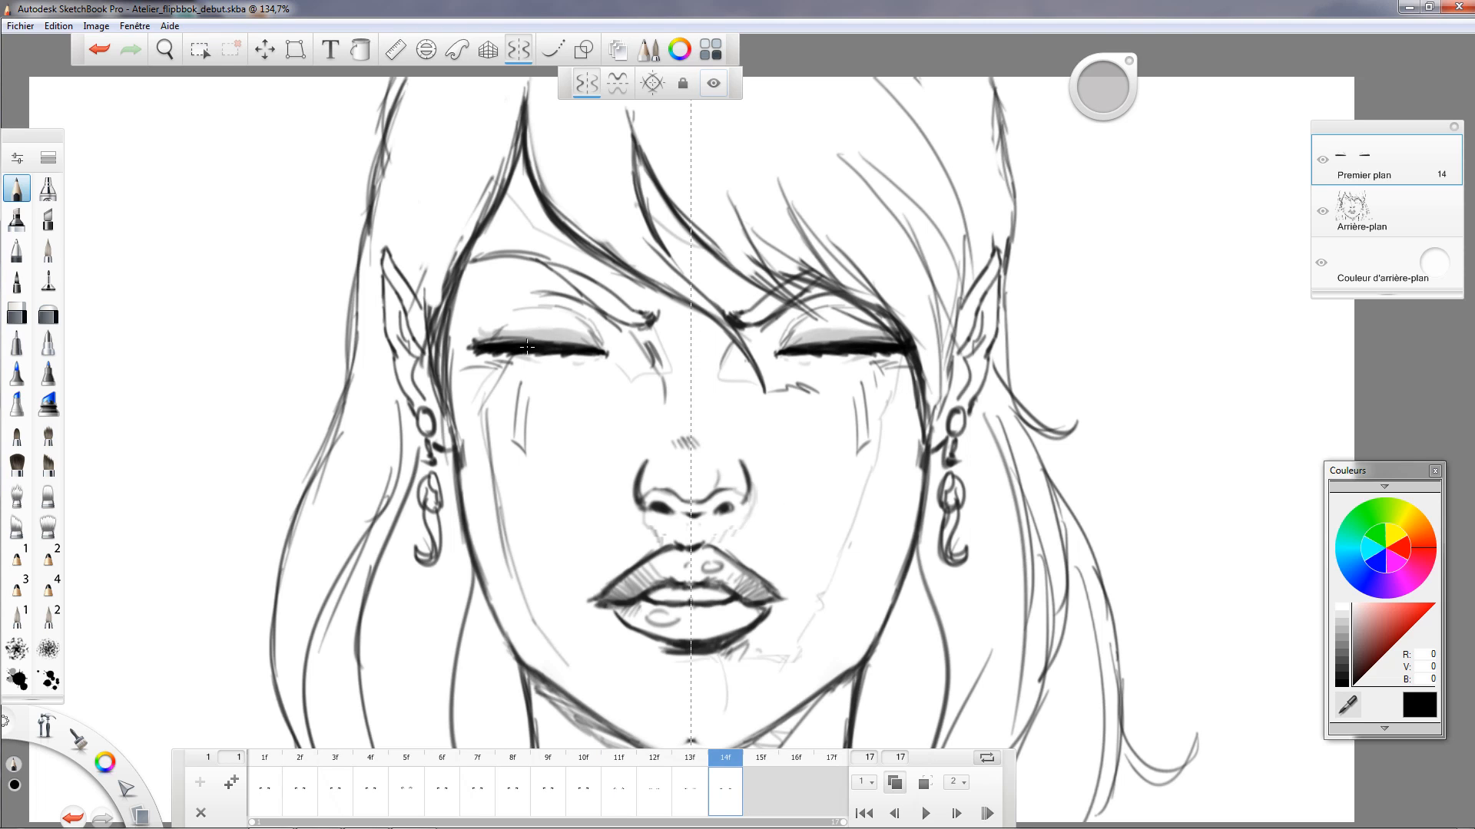
{"action": "left_click", "coordinate": [232, 783]}
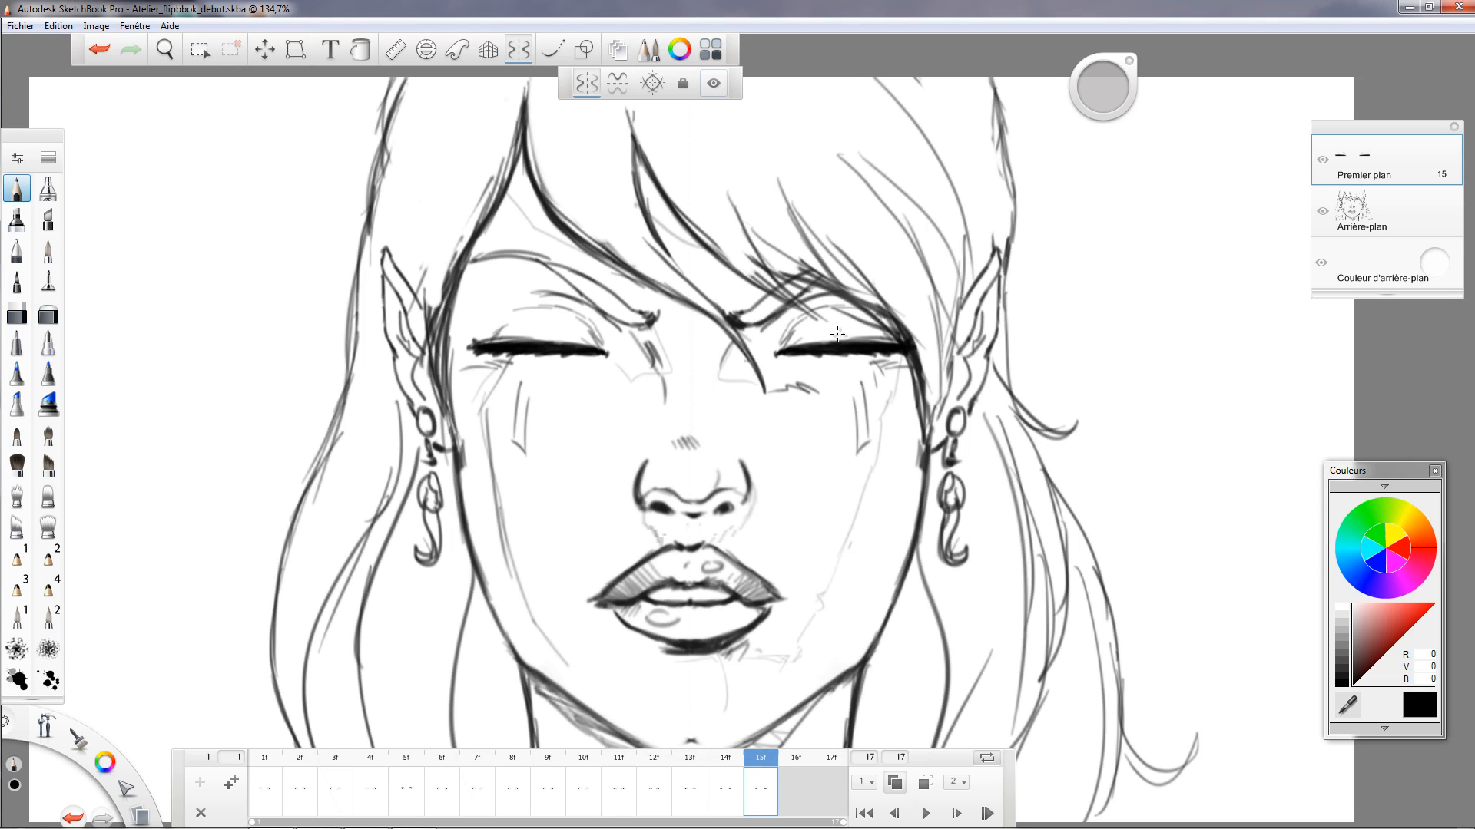
{"action": "left_click", "coordinate": [732, 795]}
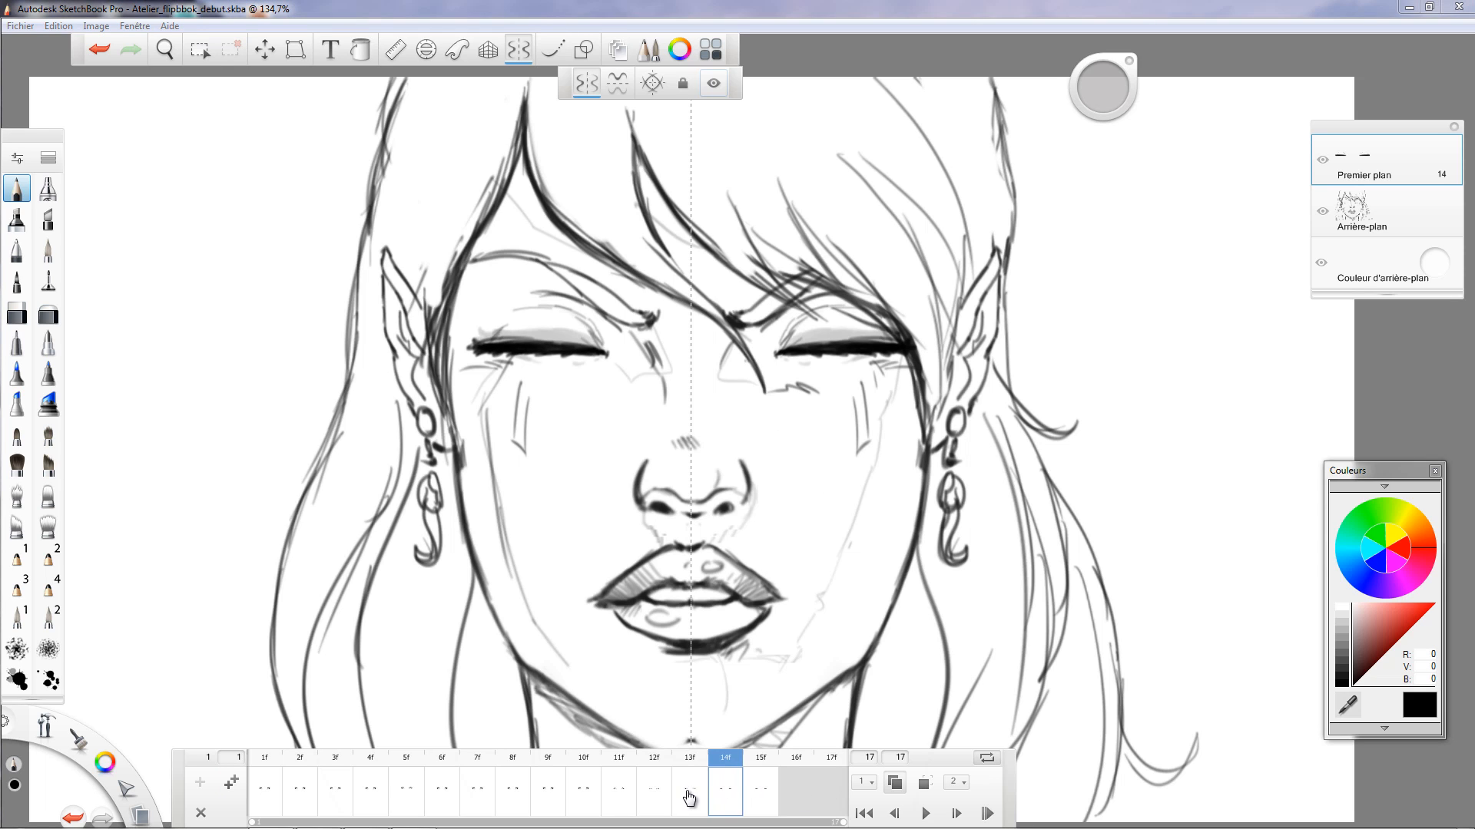
{"action": "left_click", "coordinate": [689, 797]}
{"action": "left_click", "coordinate": [661, 795]}
{"action": "left_click", "coordinate": [619, 794]}
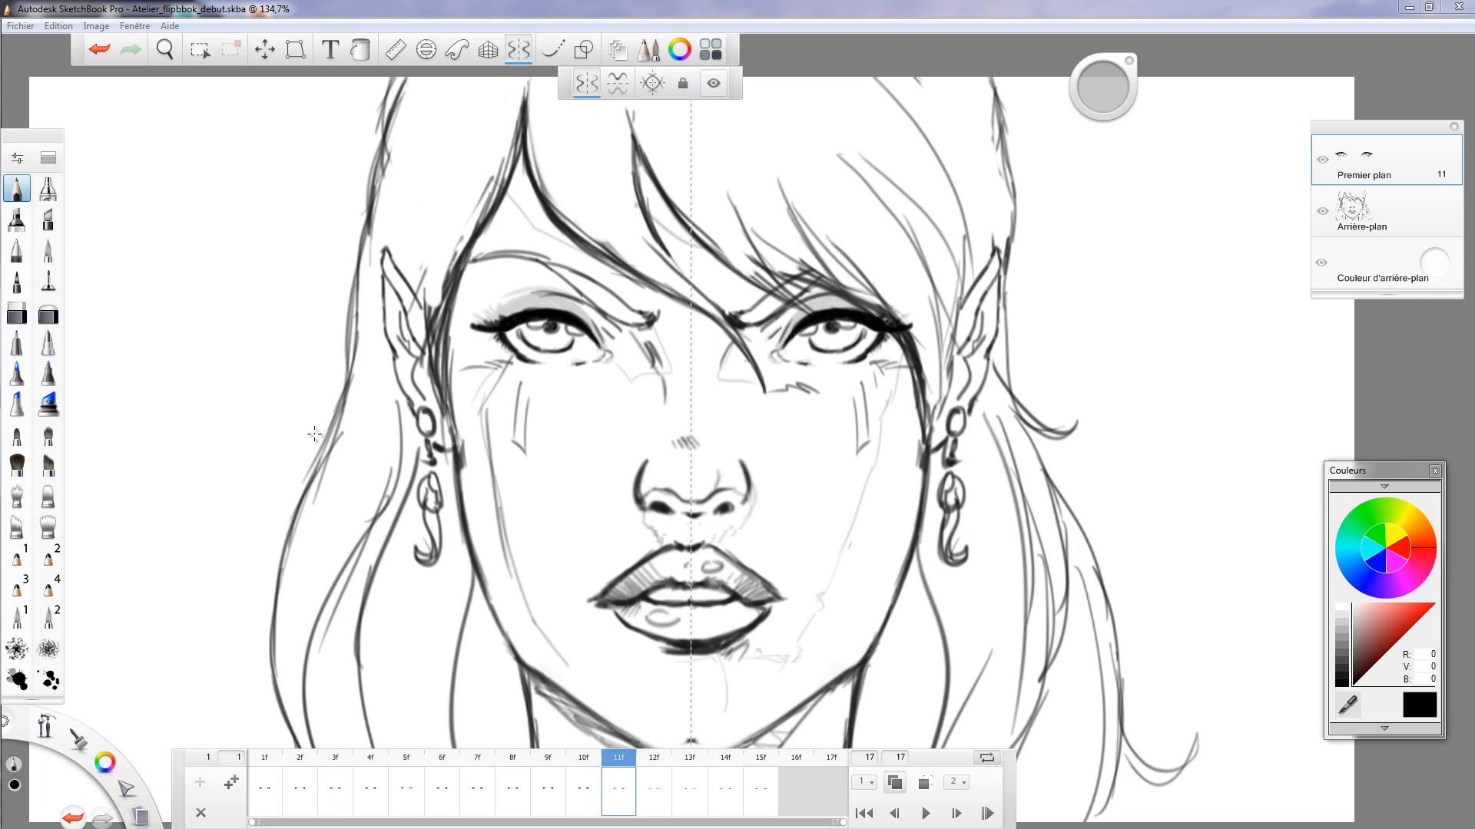
Extend the flipbook timeline by setting both the total and end frame values to 20.
{"action": "double_click", "coordinate": [898, 758]}
{"action": "type", "text": "20"}
{"action": "key", "text": "Return"}
{"action": "left_click", "coordinate": [875, 757]}
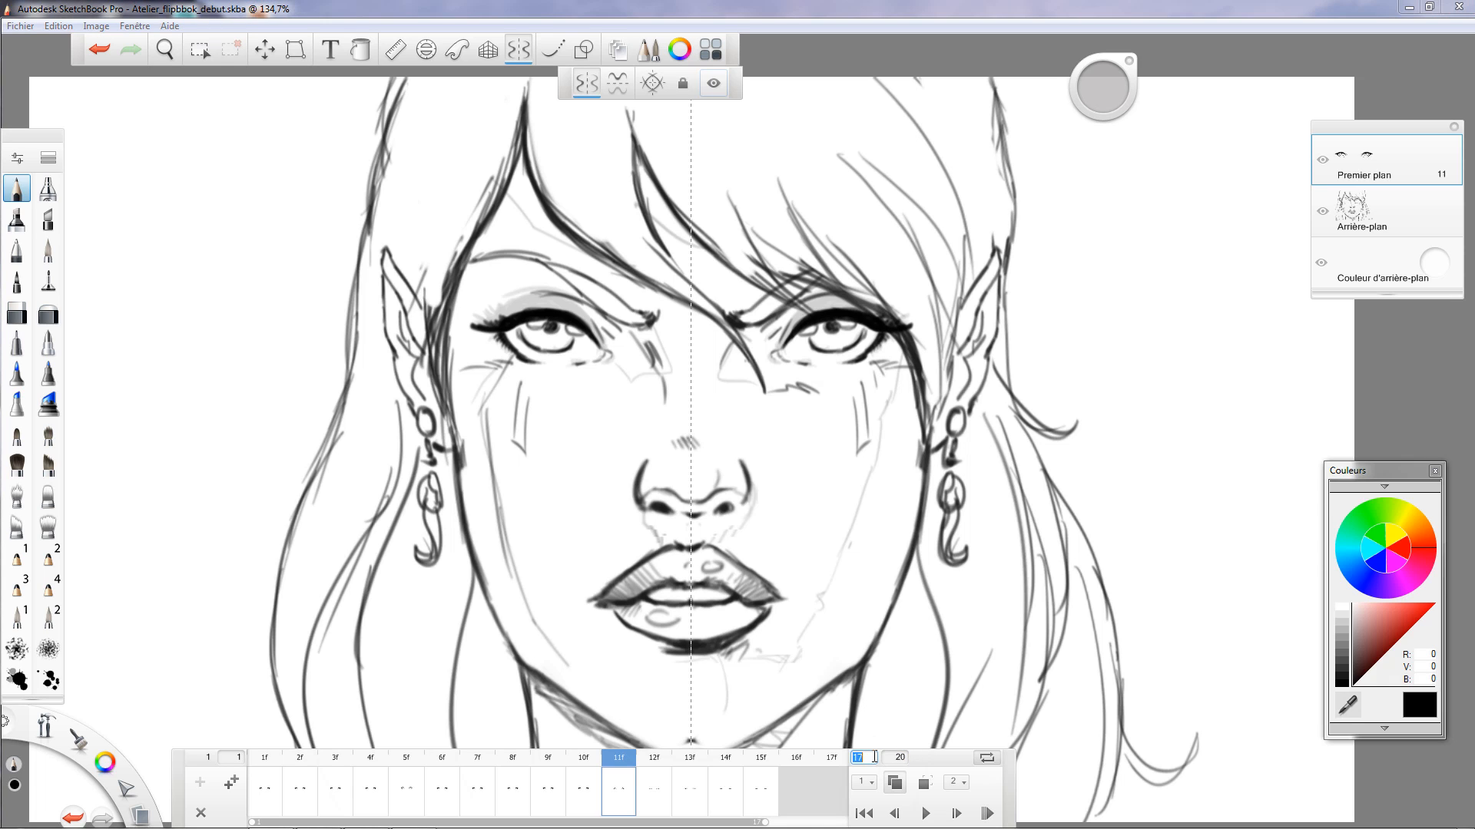
{"action": "type", "text": "20"}
{"action": "key", "text": "Return"}
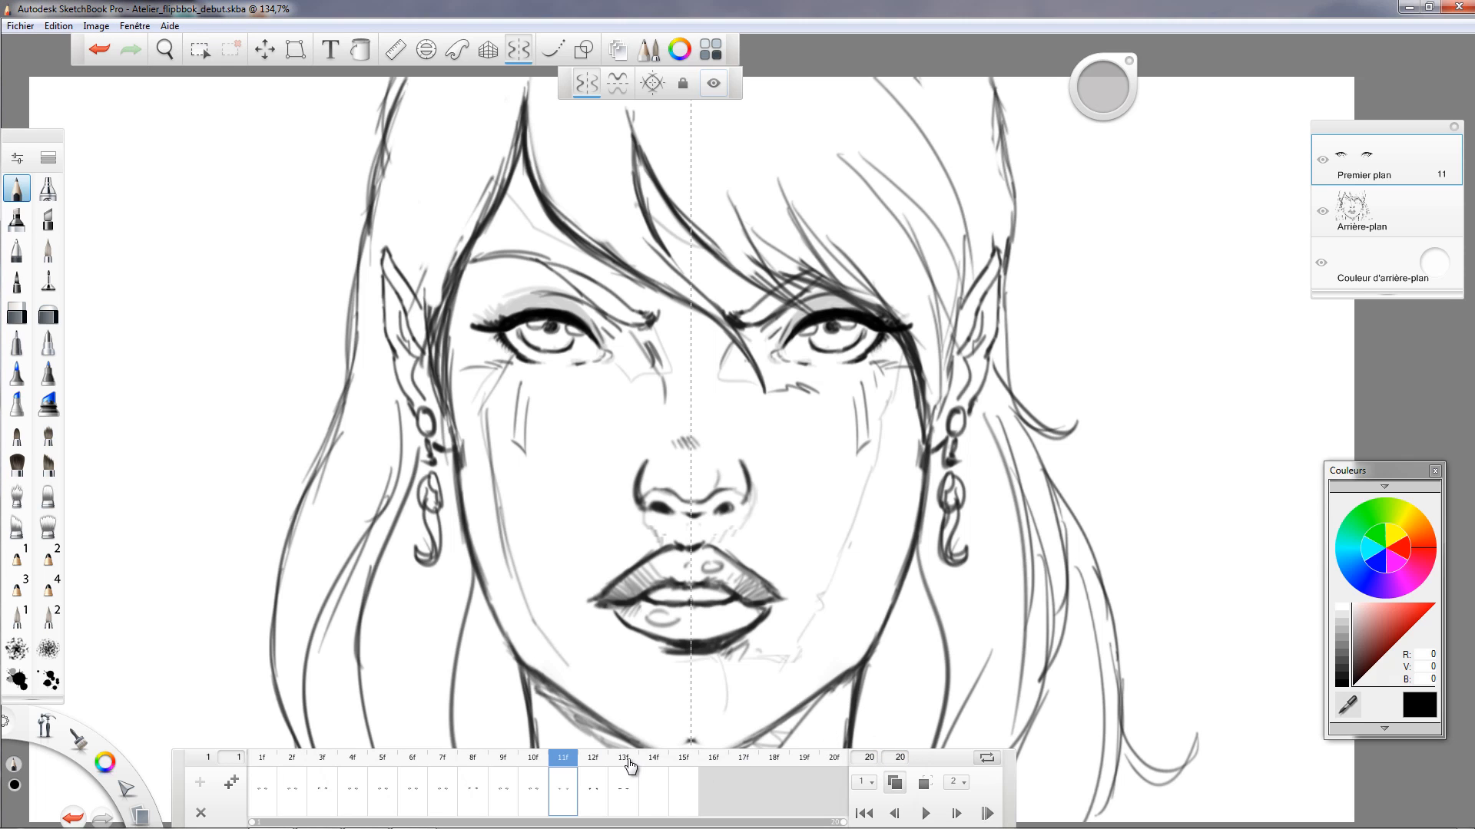
Look through frames 12 to 15 to check how the eyes close, comparing frame 13 with frame 14.
{"action": "left_click", "coordinate": [598, 799]}
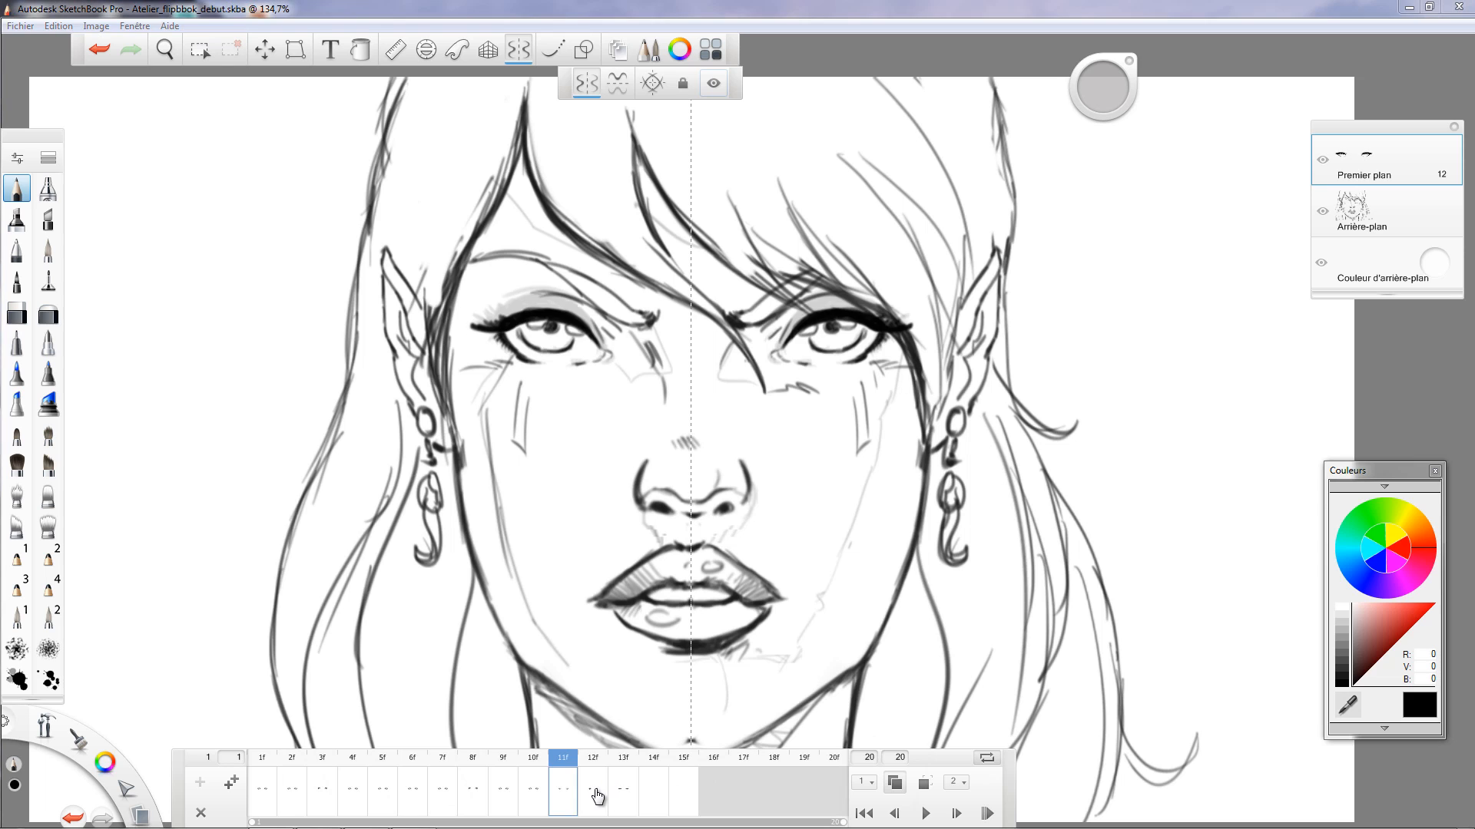
{"action": "left_click", "coordinate": [623, 798]}
{"action": "left_click", "coordinate": [653, 799]}
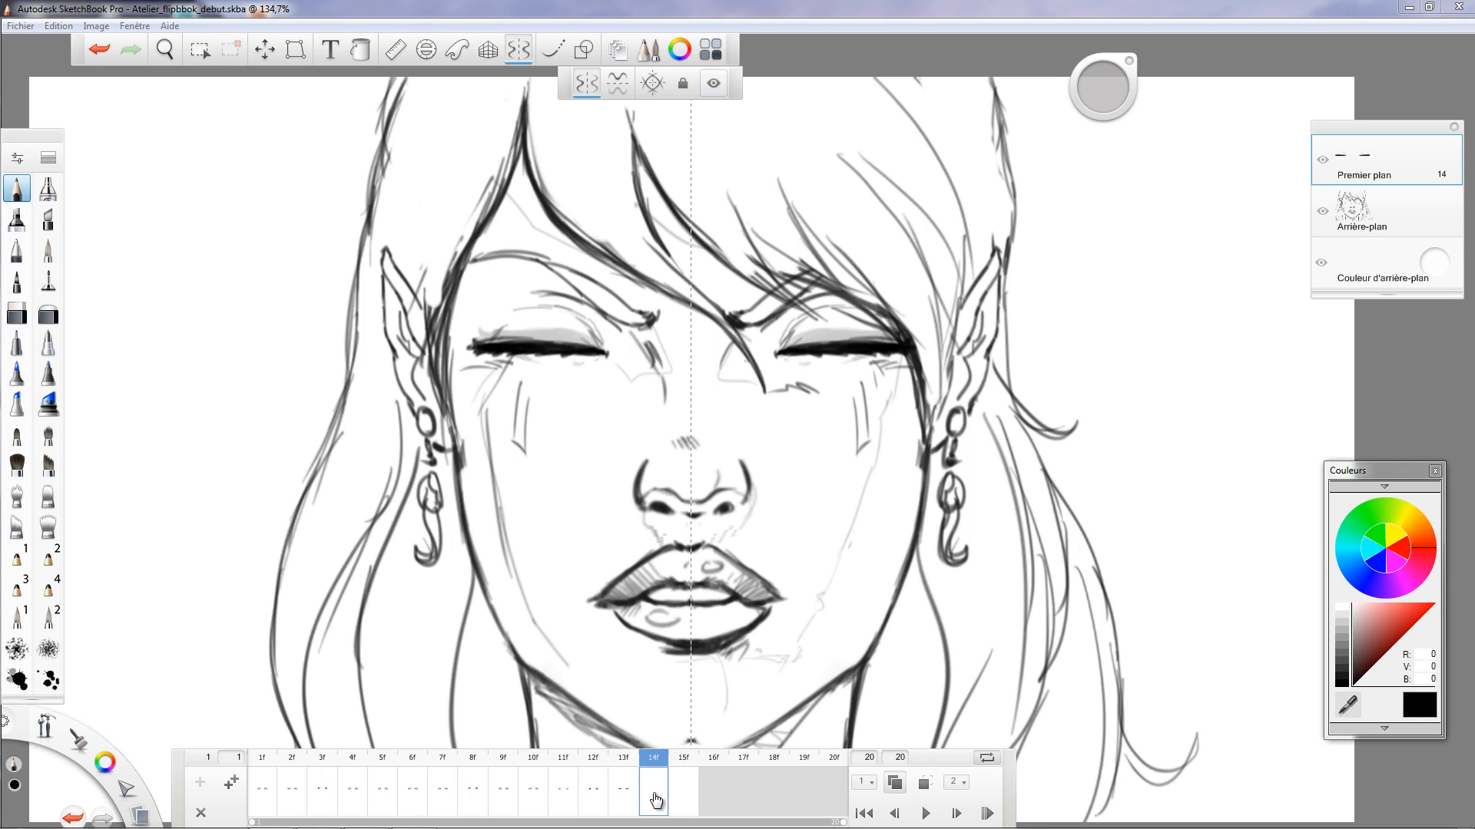
{"action": "left_click", "coordinate": [680, 799]}
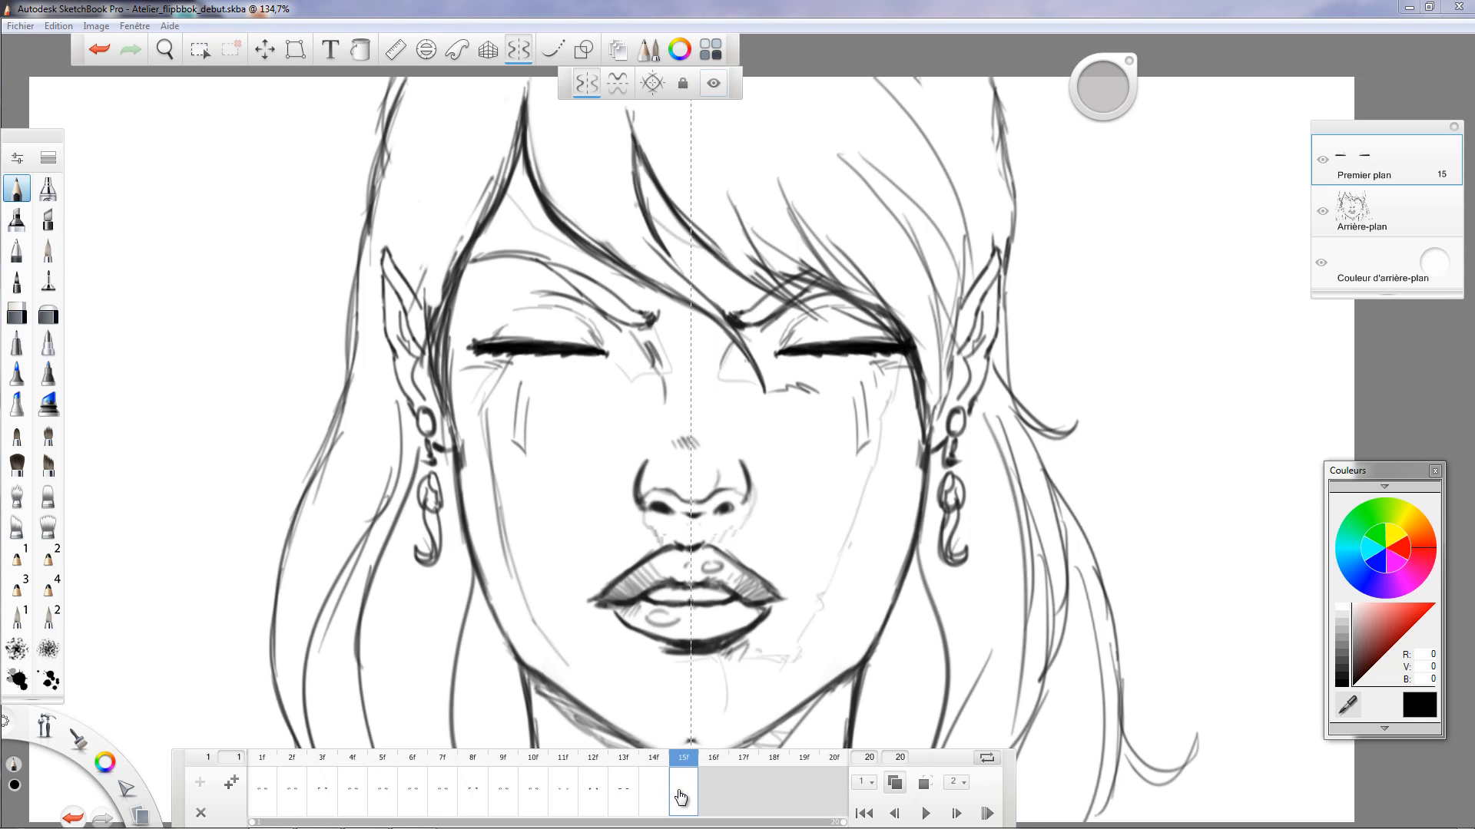
{"action": "left_click", "coordinate": [623, 799]}
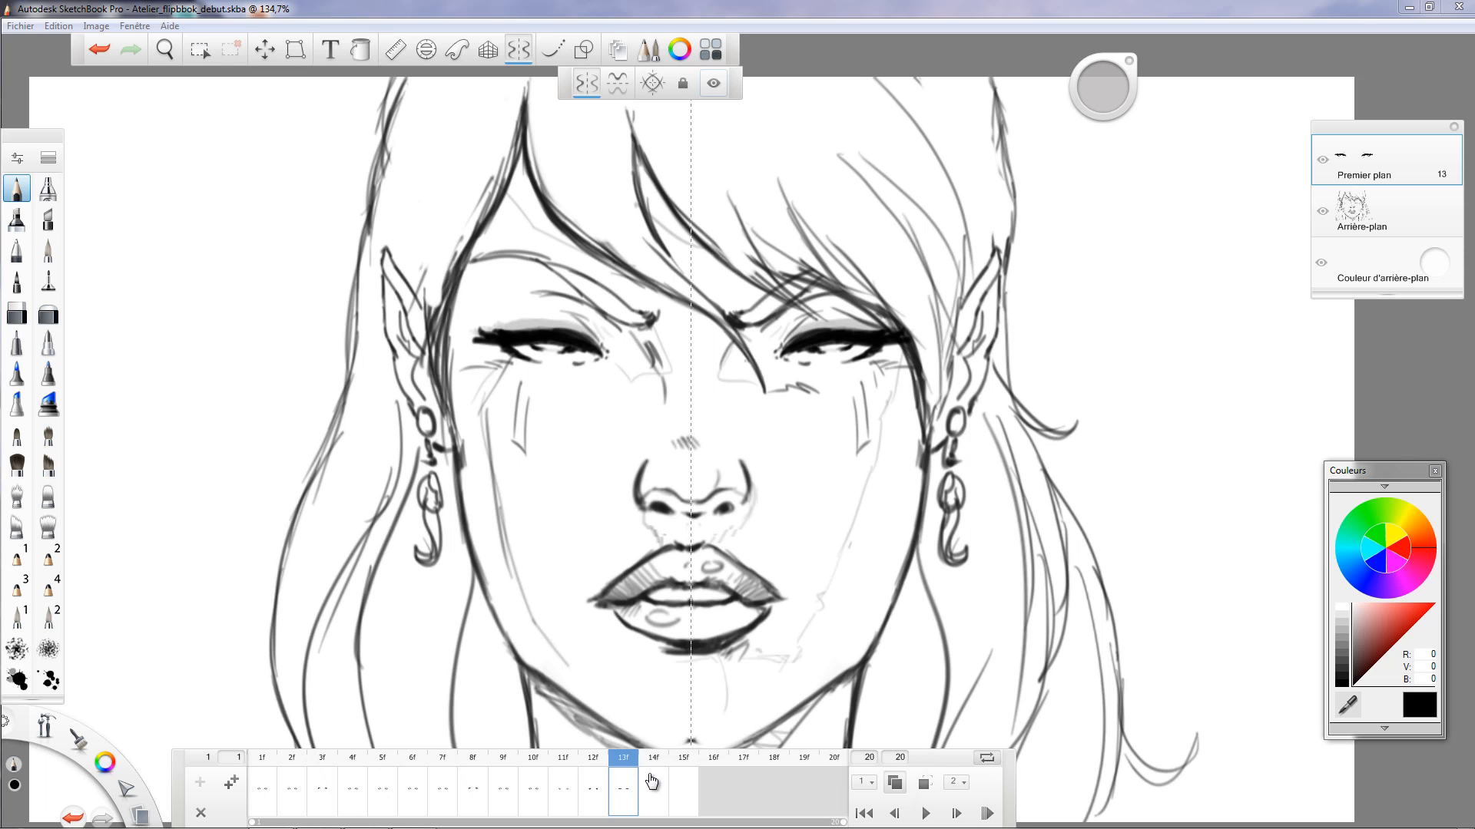
{"action": "left_click", "coordinate": [651, 781]}
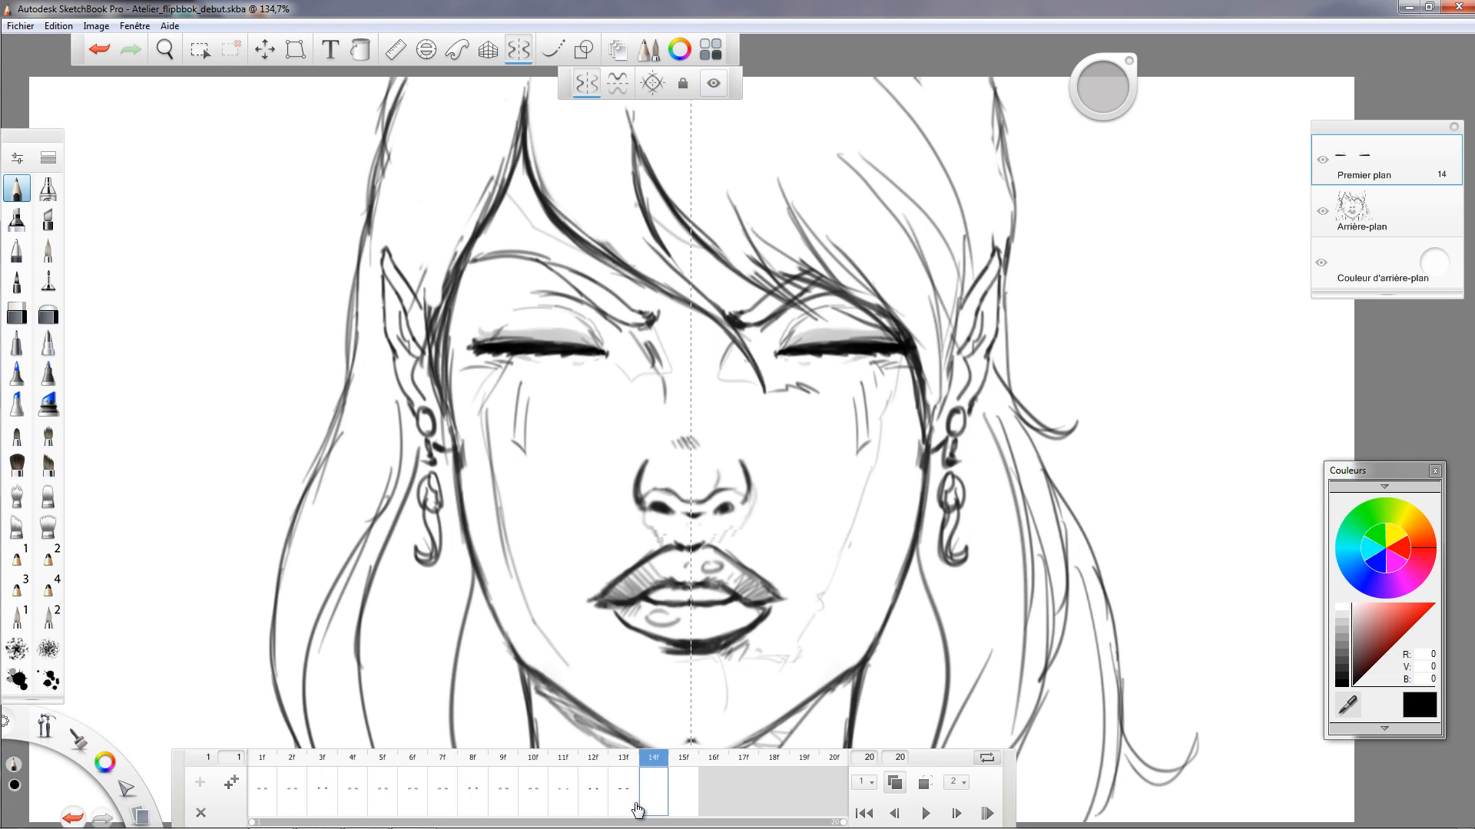
{"action": "left_click", "coordinate": [623, 800]}
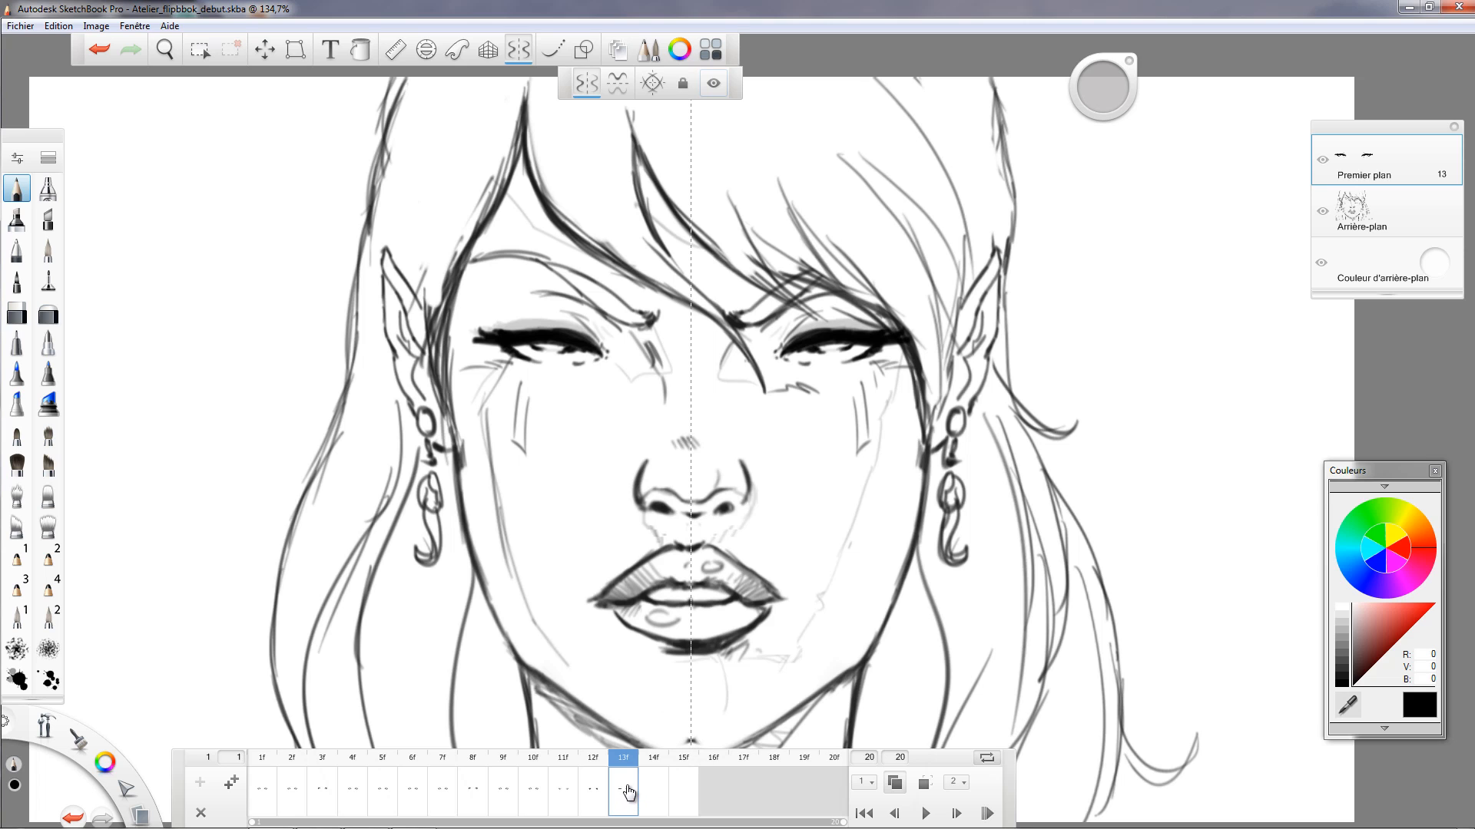
Place a copy of frame 13's nearly closed eyes on frame 16, keeping the drawing on frame 13, and review frames 14–16.
{"action": "left_click_drag", "start_coordinate": [623, 785], "coordinate": [714, 787]}
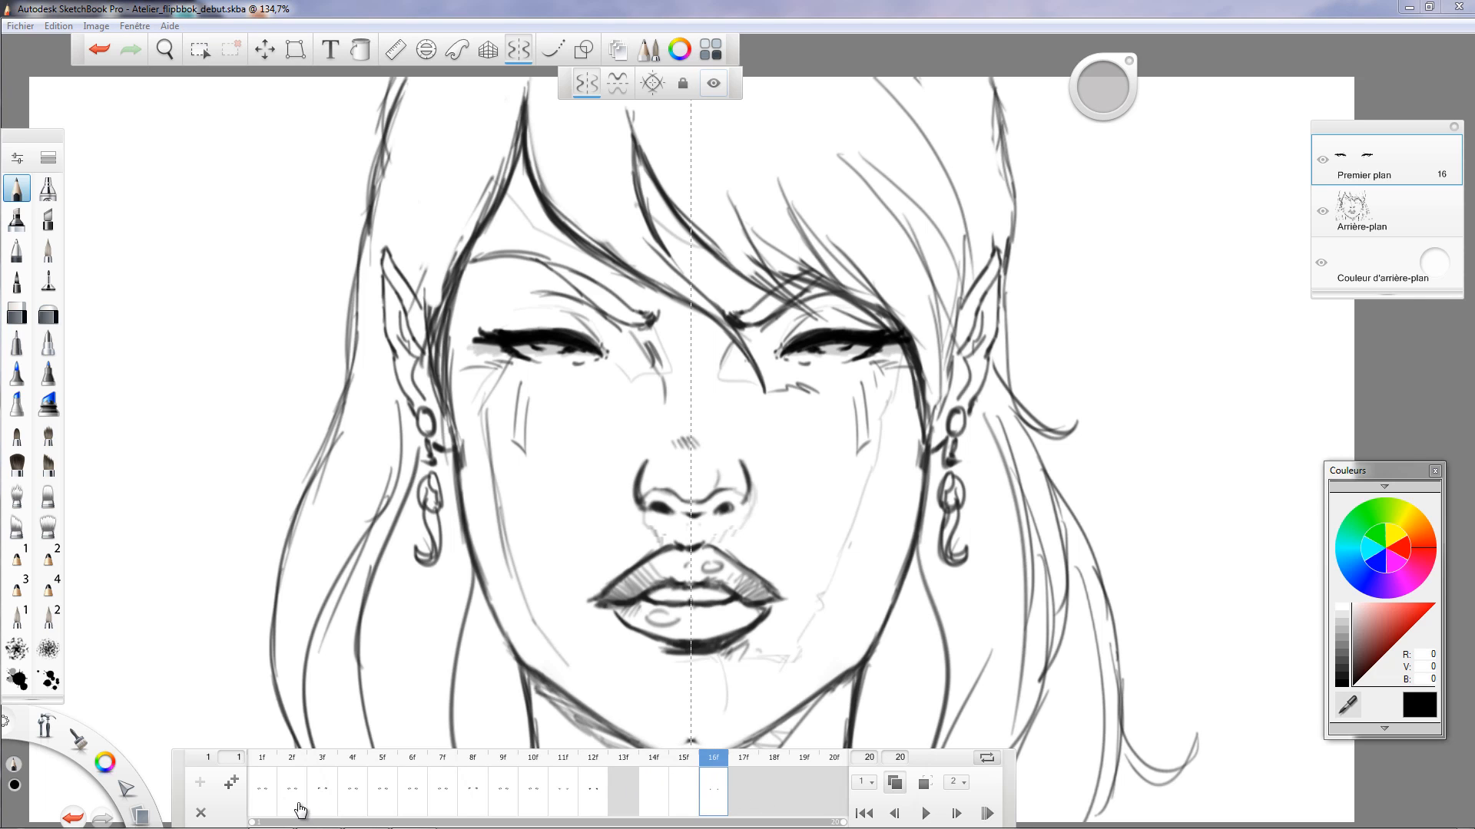
{"action": "left_click", "coordinate": [232, 783]}
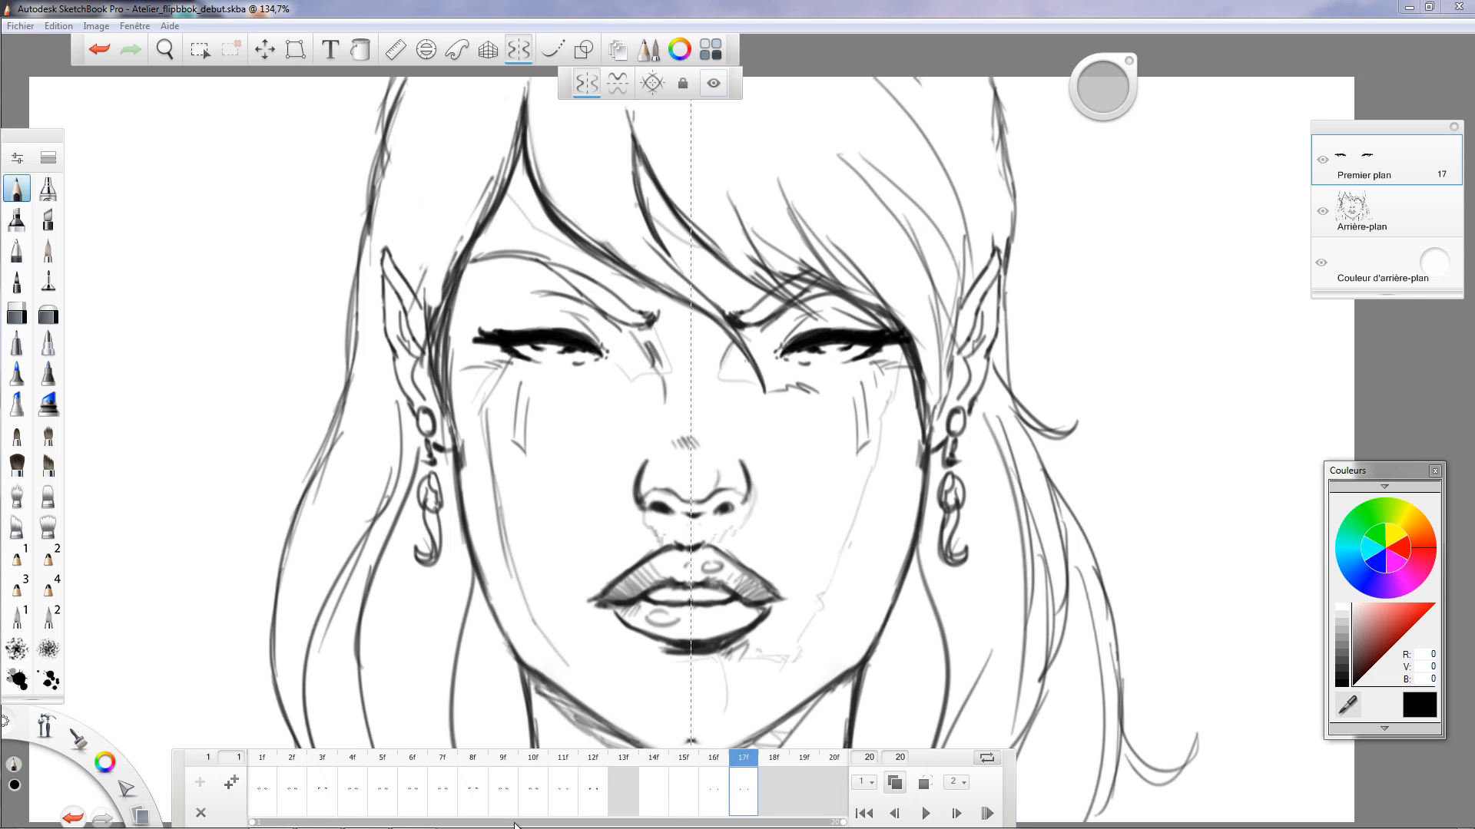
{"action": "left_click", "coordinate": [714, 796]}
{"action": "left_click", "coordinate": [739, 796]}
{"action": "left_click_drag", "start_coordinate": [745, 792], "coordinate": [624, 790]}
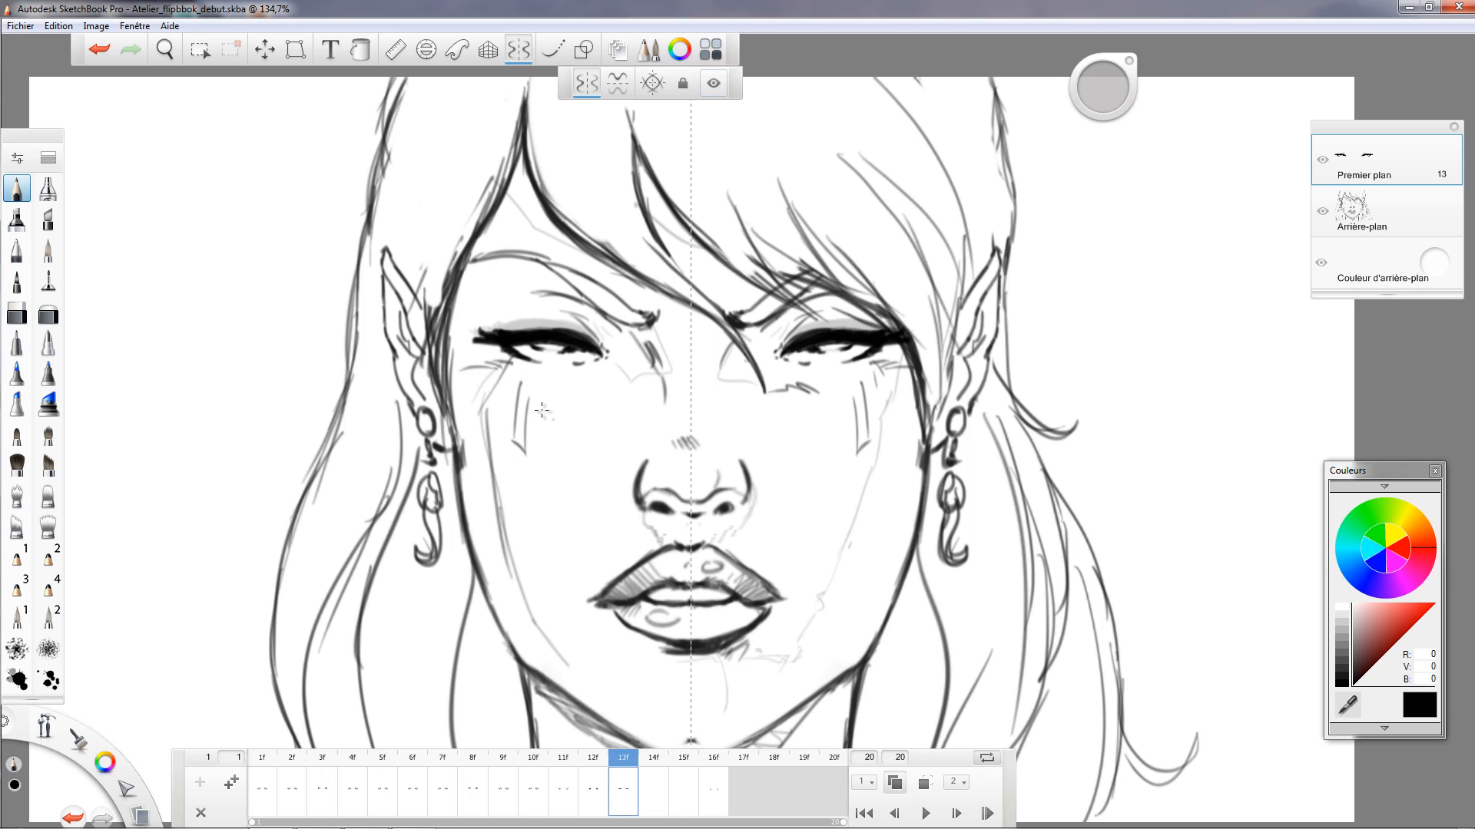
{"action": "left_click", "coordinate": [655, 795]}
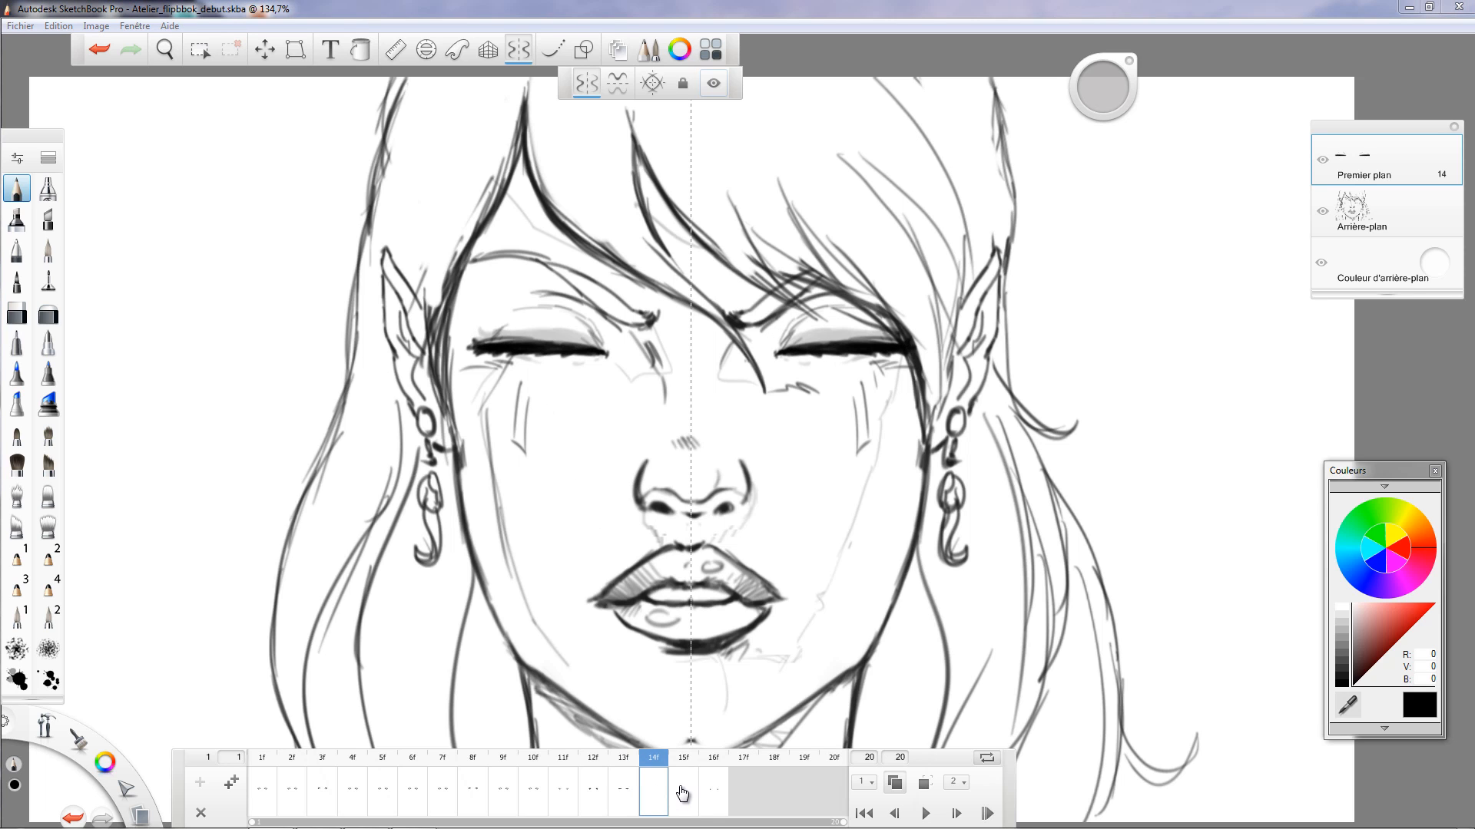
{"action": "left_click", "coordinate": [683, 785]}
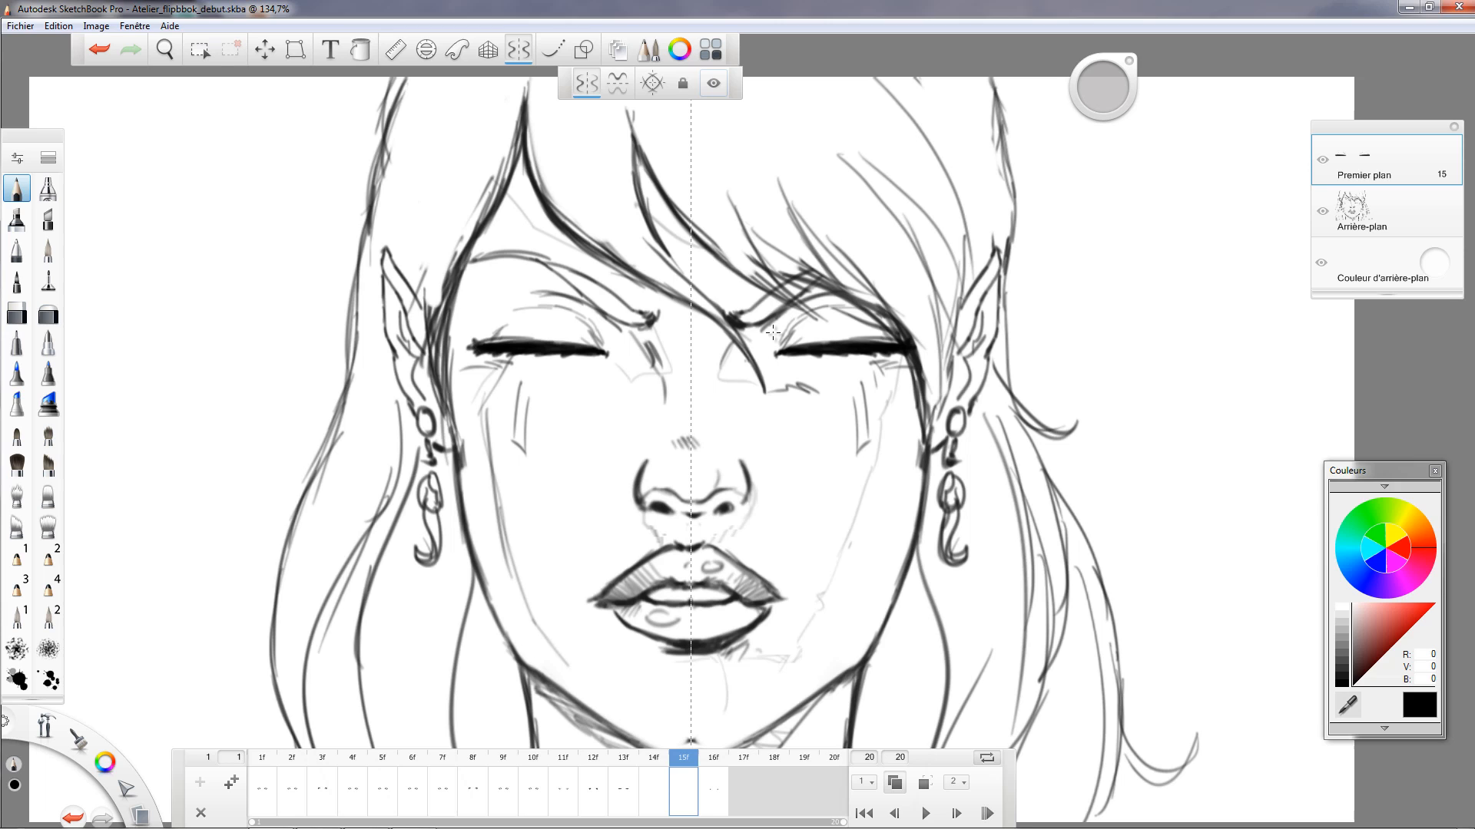
{"action": "left_click", "coordinate": [712, 797]}
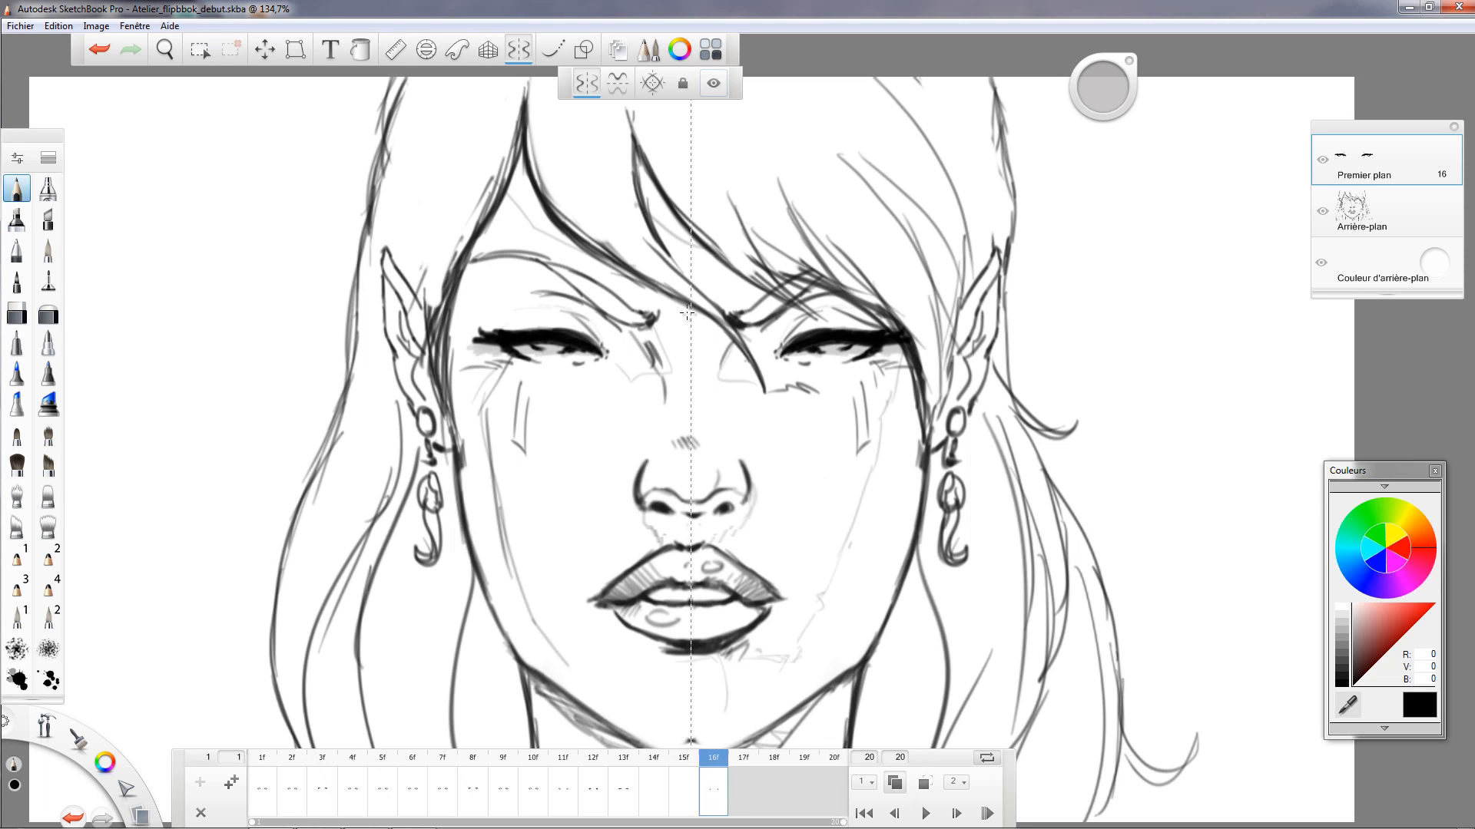
Place a copy of frame 12's half-closed eyes on frame 17 while keeping the drawing on frame 12.
{"action": "left_click", "coordinate": [596, 793]}
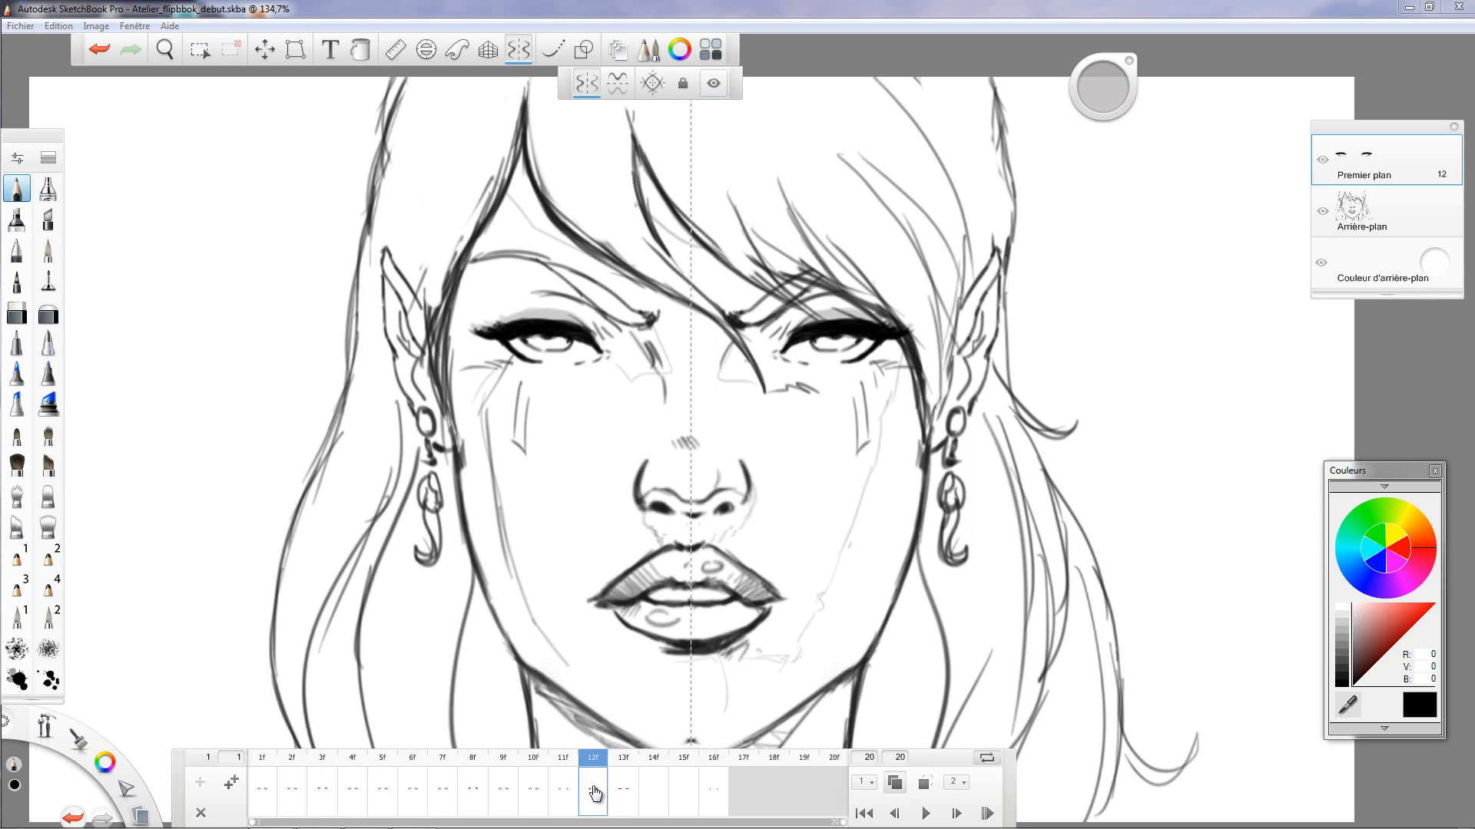
{"action": "left_click_drag", "start_coordinate": [596, 793], "coordinate": [743, 793]}
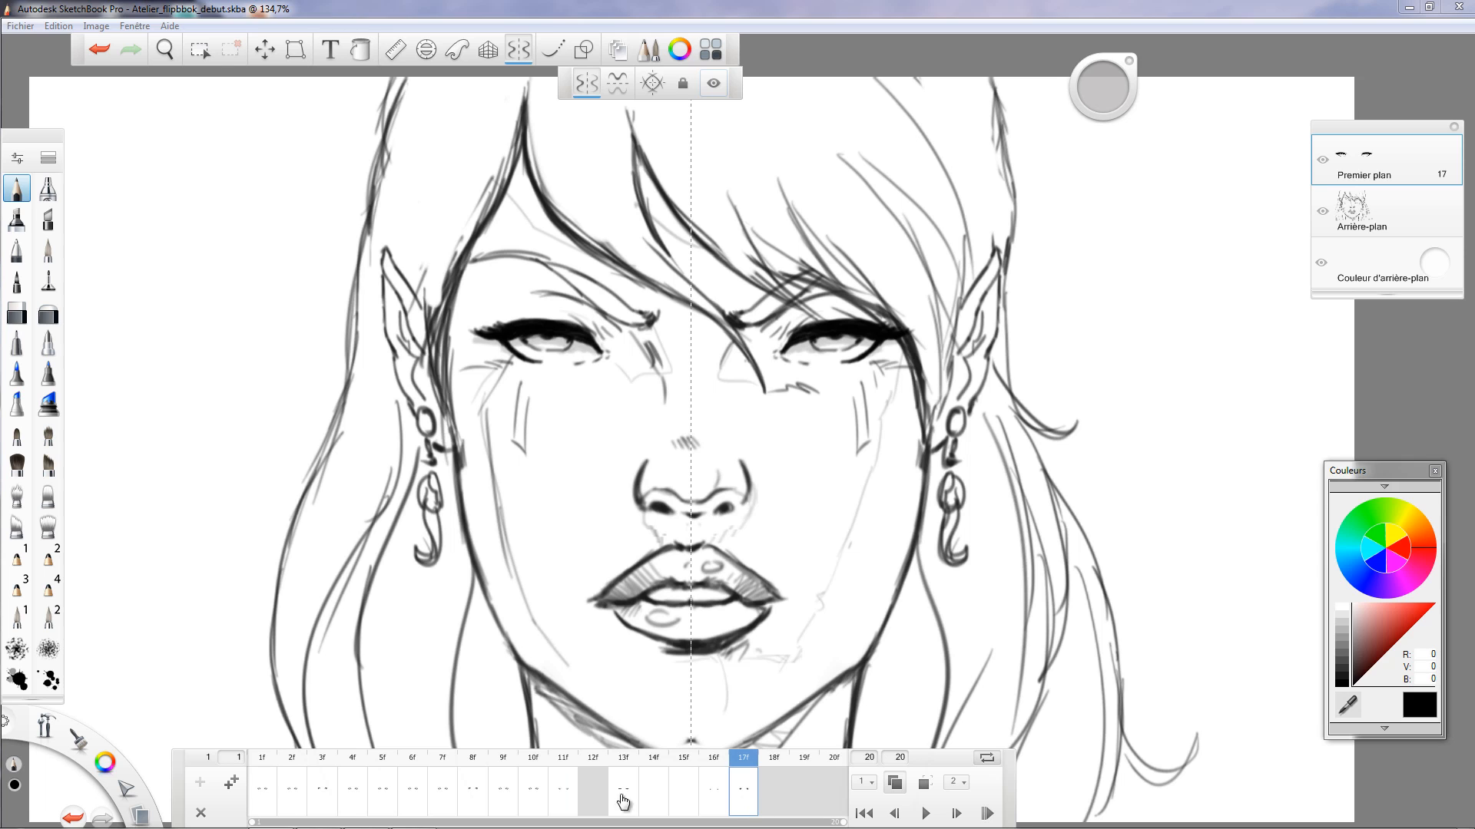
{"action": "left_click", "coordinate": [236, 785]}
{"action": "left_click_drag", "start_coordinate": [622, 791], "coordinate": [774, 795]}
Place a copy of frame 11's slightly lowered eyelids on frame 18 while keeping the drawing on frame 11.
{"action": "left_click", "coordinate": [564, 802]}
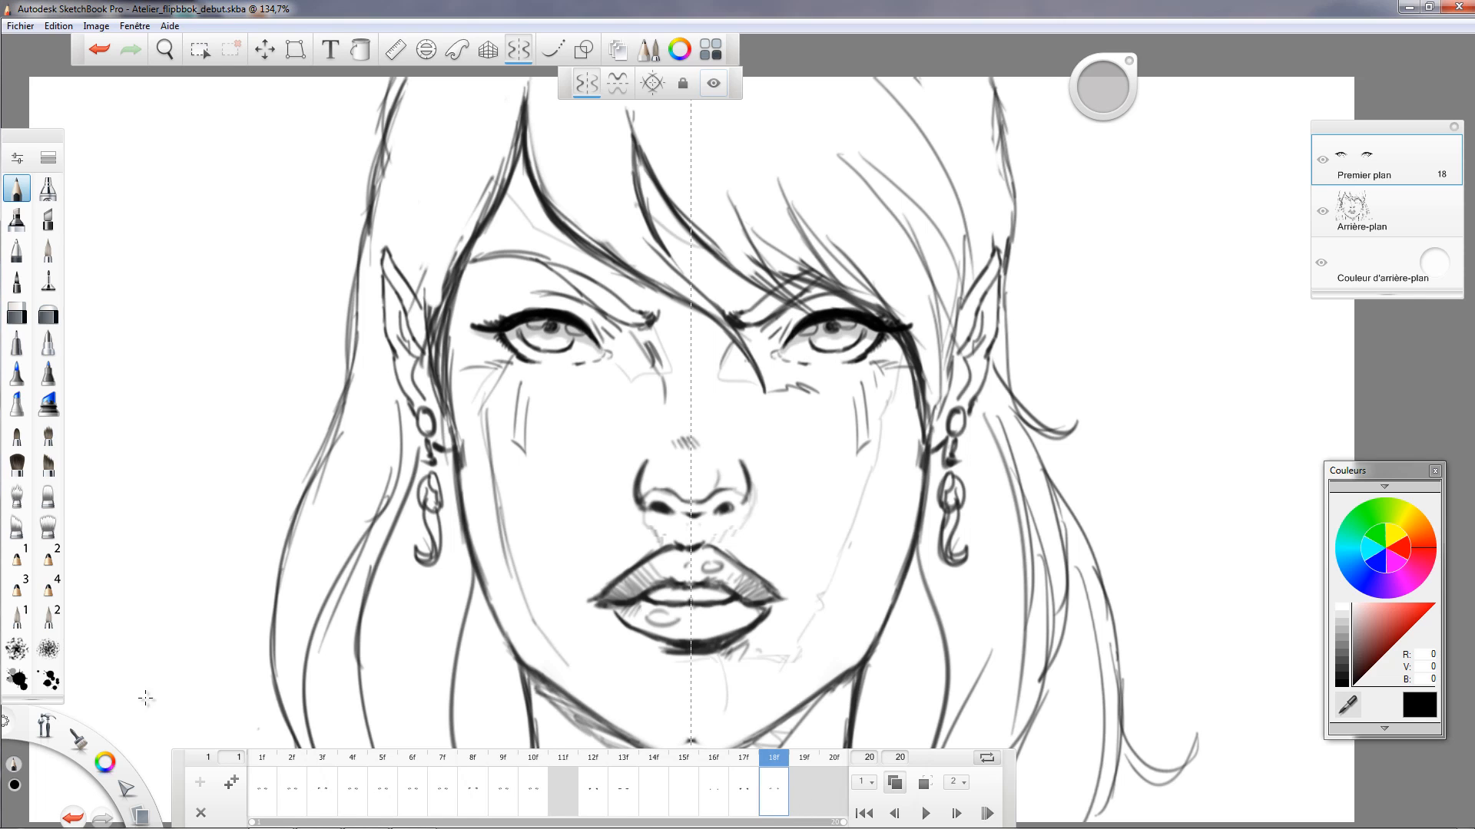
{"action": "left_click", "coordinate": [224, 791]}
{"action": "left_click_drag", "start_coordinate": [804, 791], "coordinate": [566, 789]}
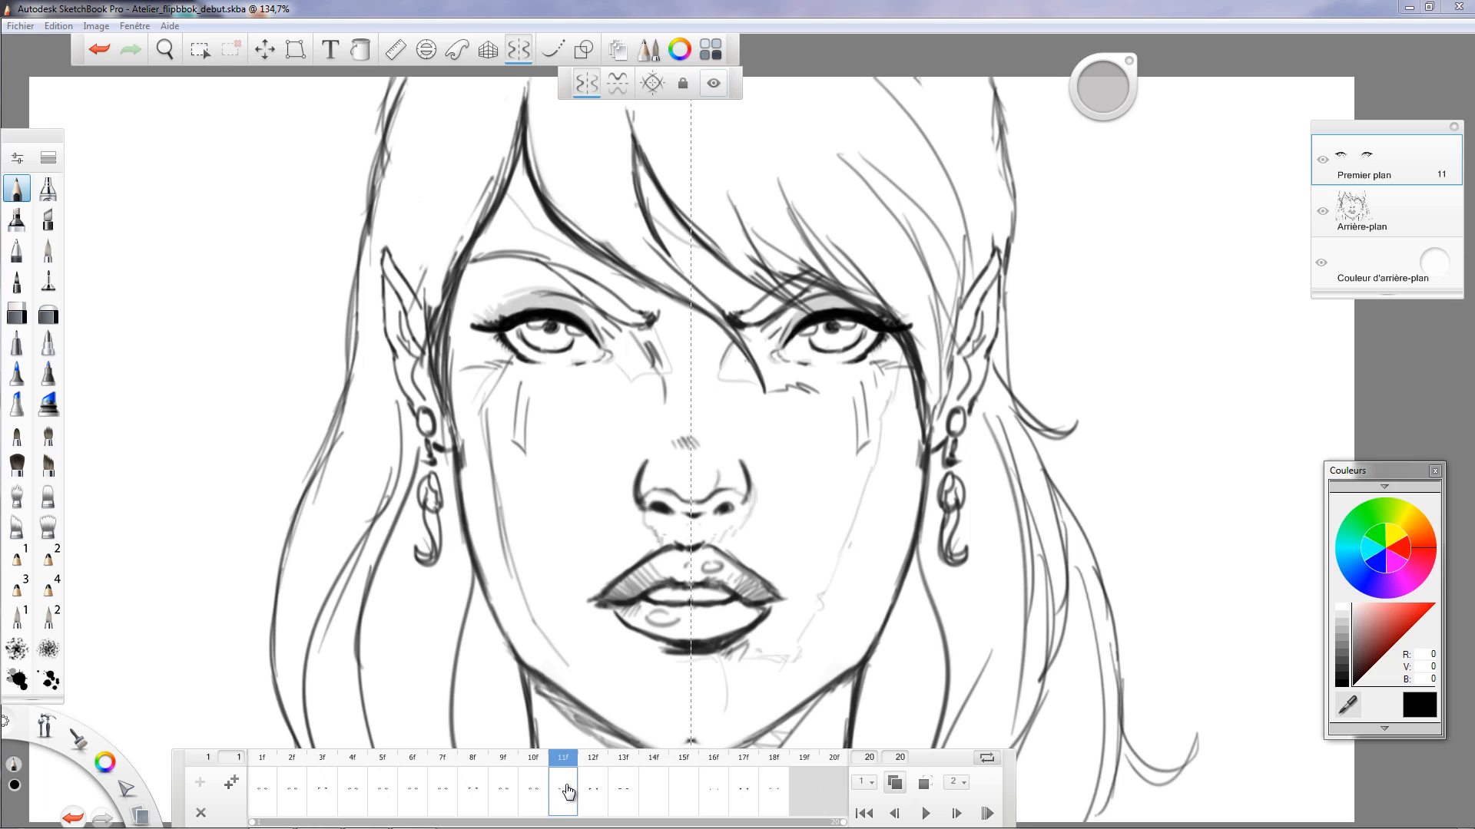
Step forward frame by frame from frame 11 to frame 19 to review the full blink.
{"action": "left_click", "coordinate": [955, 817]}
{"action": "left_click", "coordinate": [954, 817]}
{"action": "left_click", "coordinate": [955, 817]}
{"action": "left_click", "coordinate": [955, 817]}
{"action": "left_click", "coordinate": [955, 817]}
{"action": "left_click", "coordinate": [954, 817]}
{"action": "left_click", "coordinate": [955, 817]}
{"action": "left_click", "coordinate": [955, 817]}
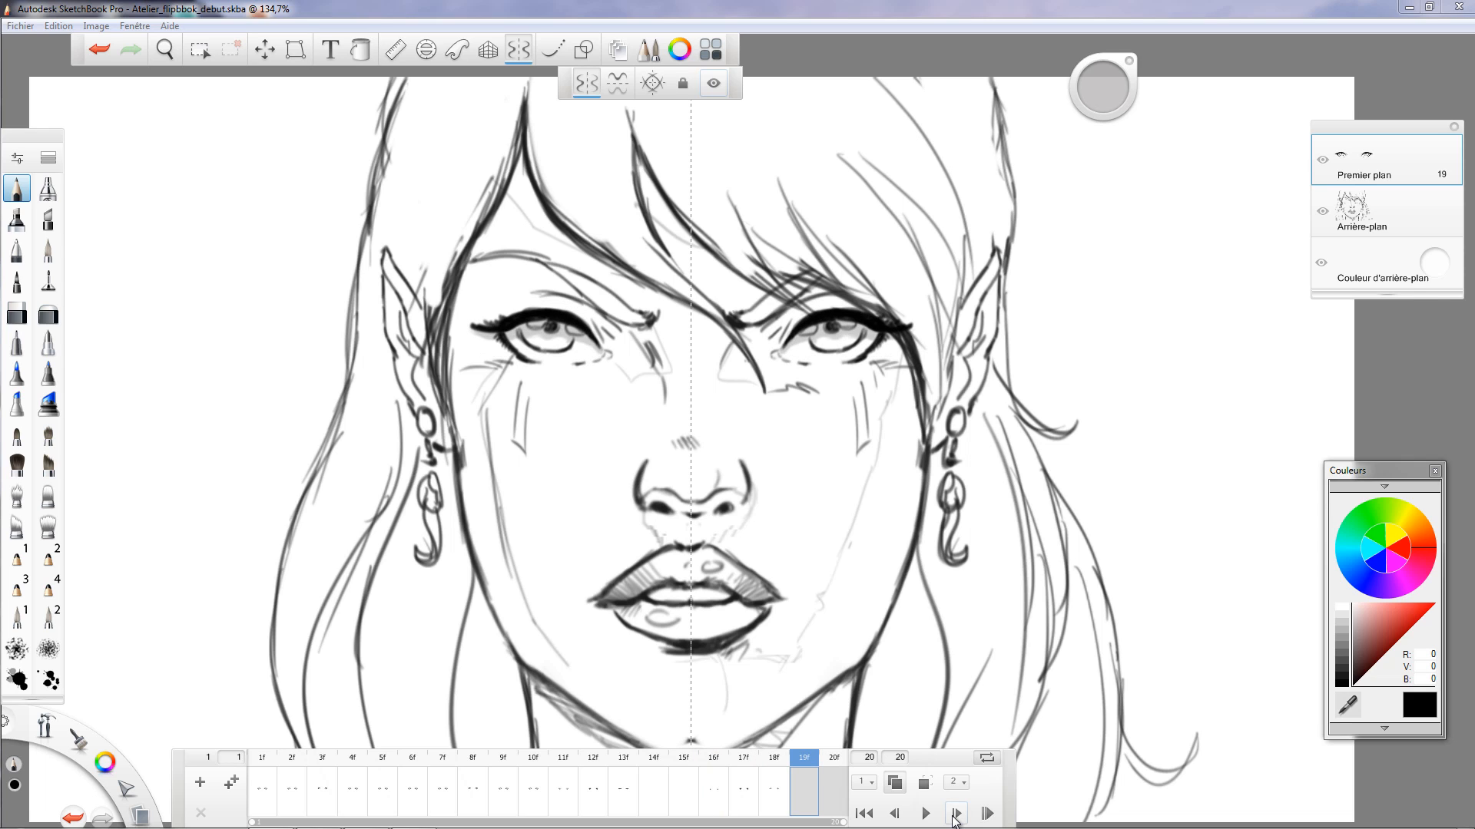
Place a copy of frame 10's open eyes on frame 19 while keeping the drawing on frame 10.
{"action": "left_click", "coordinate": [543, 801]}
{"action": "left_click", "coordinate": [559, 799]}
{"action": "mouse_move", "coordinate": [542, 801]}
{"action": "left_mouse_down"}
{"action": "mouse_move", "coordinate": [804, 799]}
{"action": "mouse_move", "coordinate": [538, 799]}
{"action": "left_mouse_up"}
{"action": "left_click", "coordinate": [832, 797]}
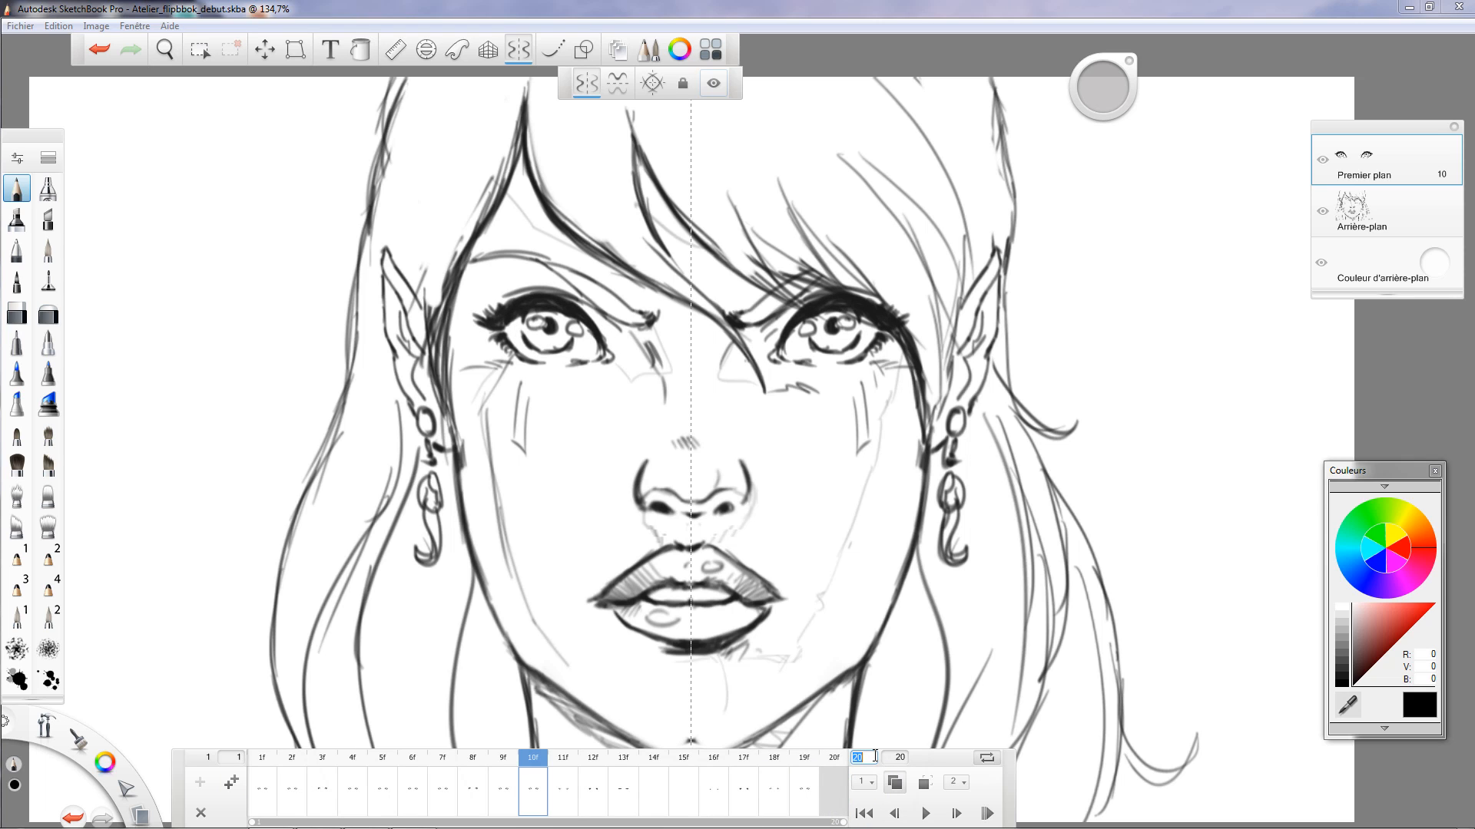
Limit the blink animation to 19 frames and play it back from frame 1.
{"action": "key", "text": "Return"}
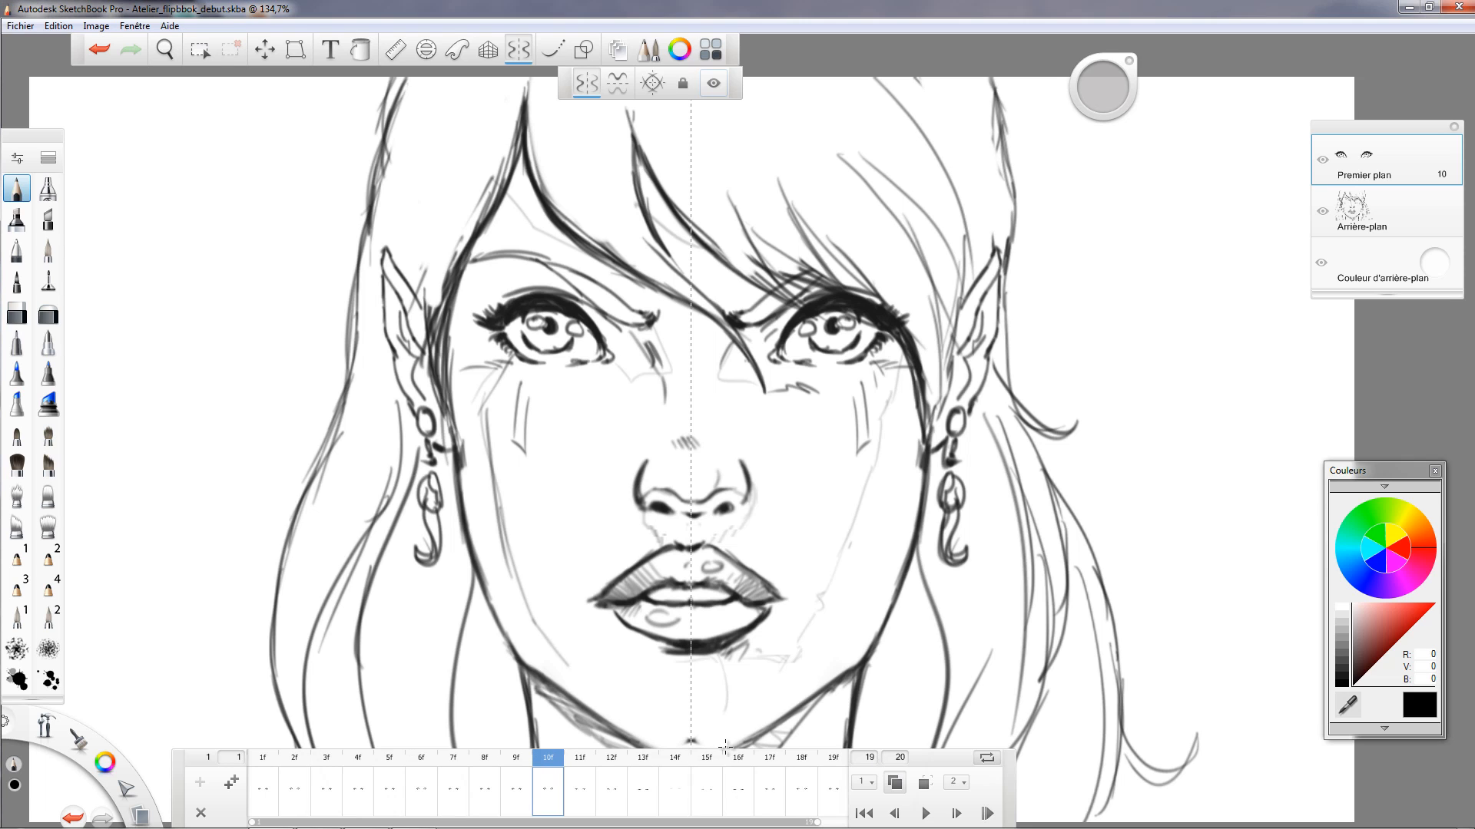
{"action": "left_click", "coordinate": [263, 791]}
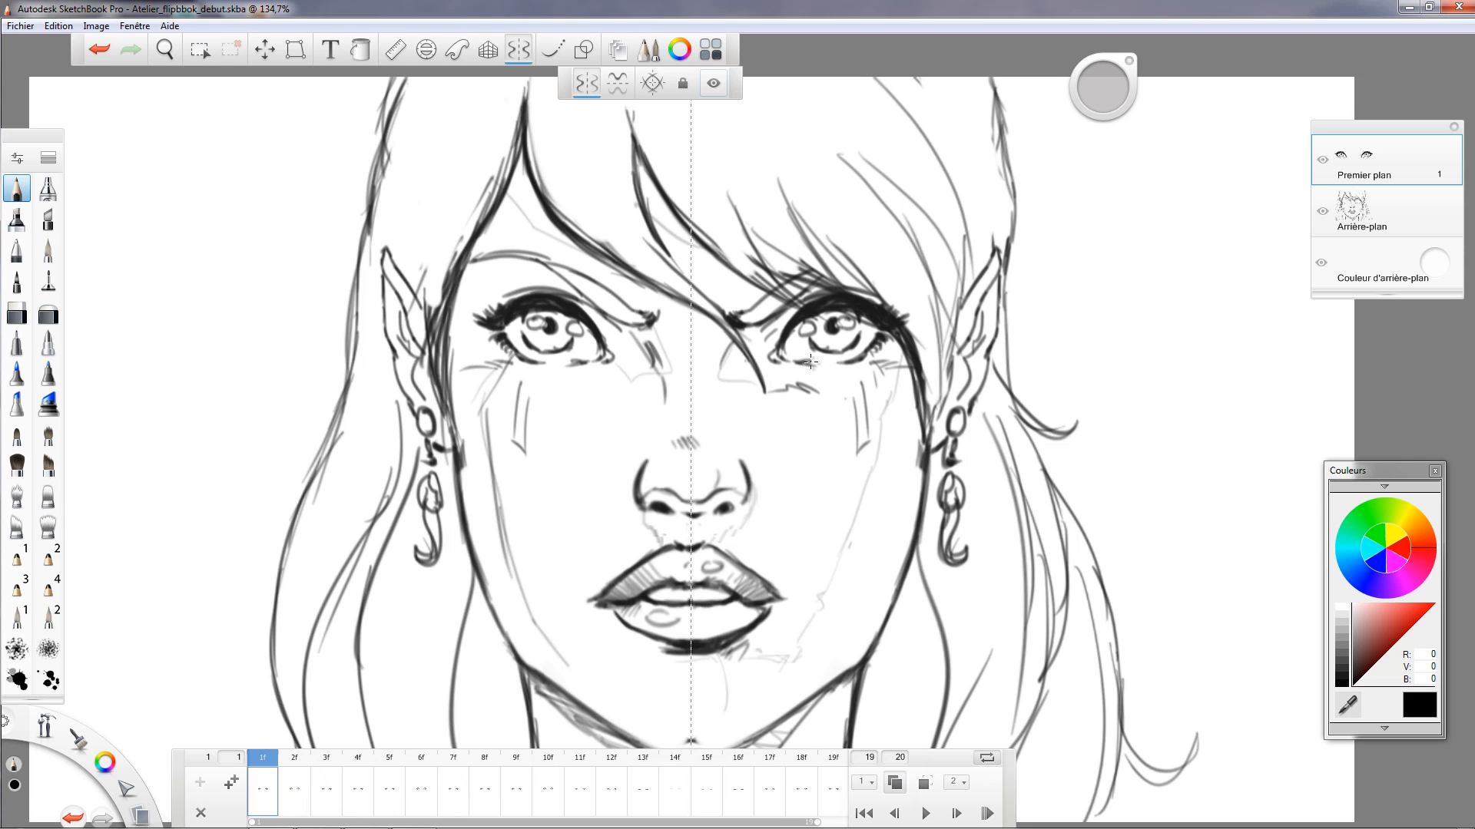
{"action": "scroll", "coordinate": [791, 446], "scroll_direction": "down", "scroll_amount": 2}
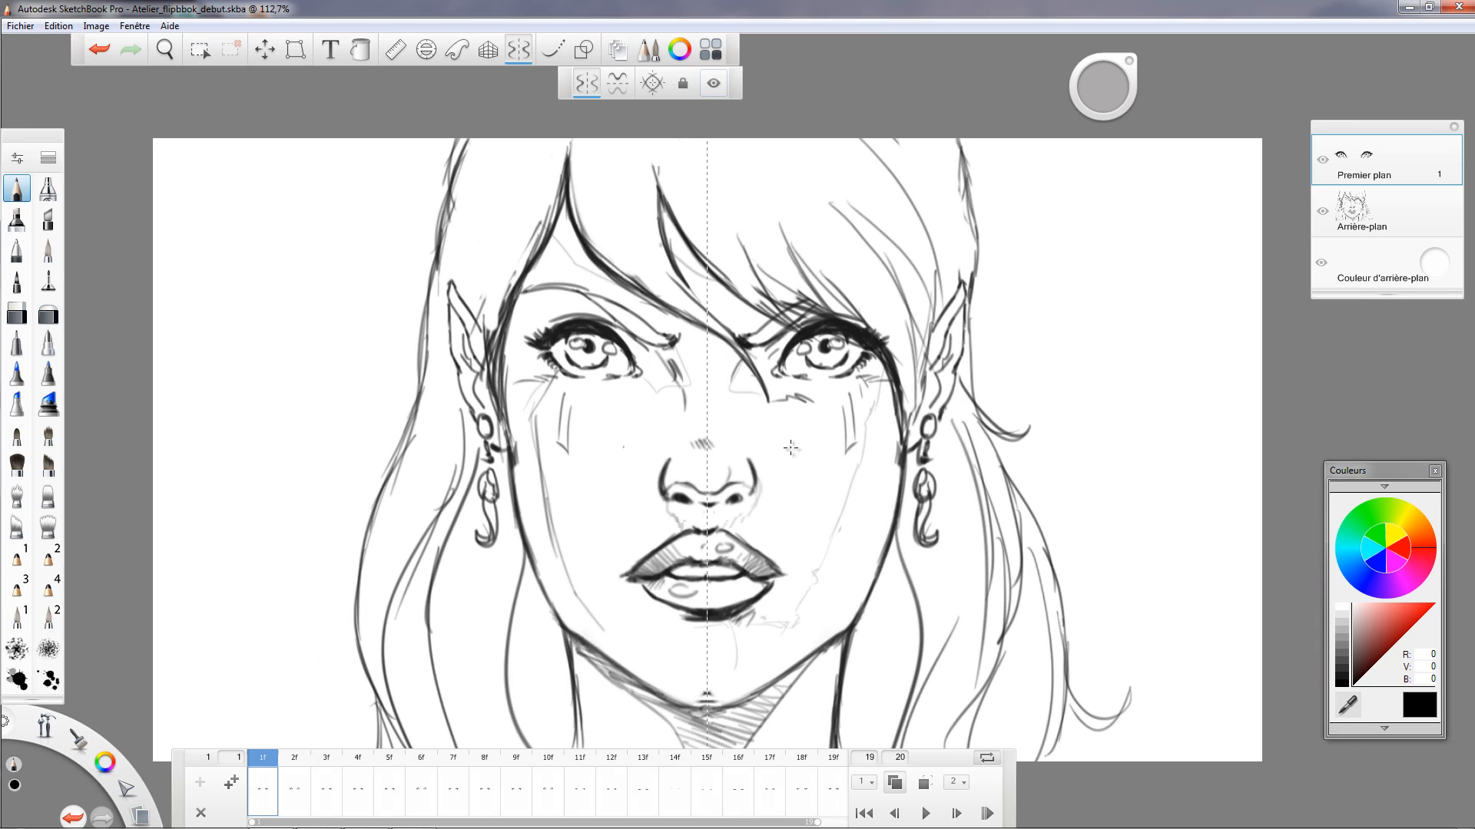
{"action": "left_click", "coordinate": [926, 813]}
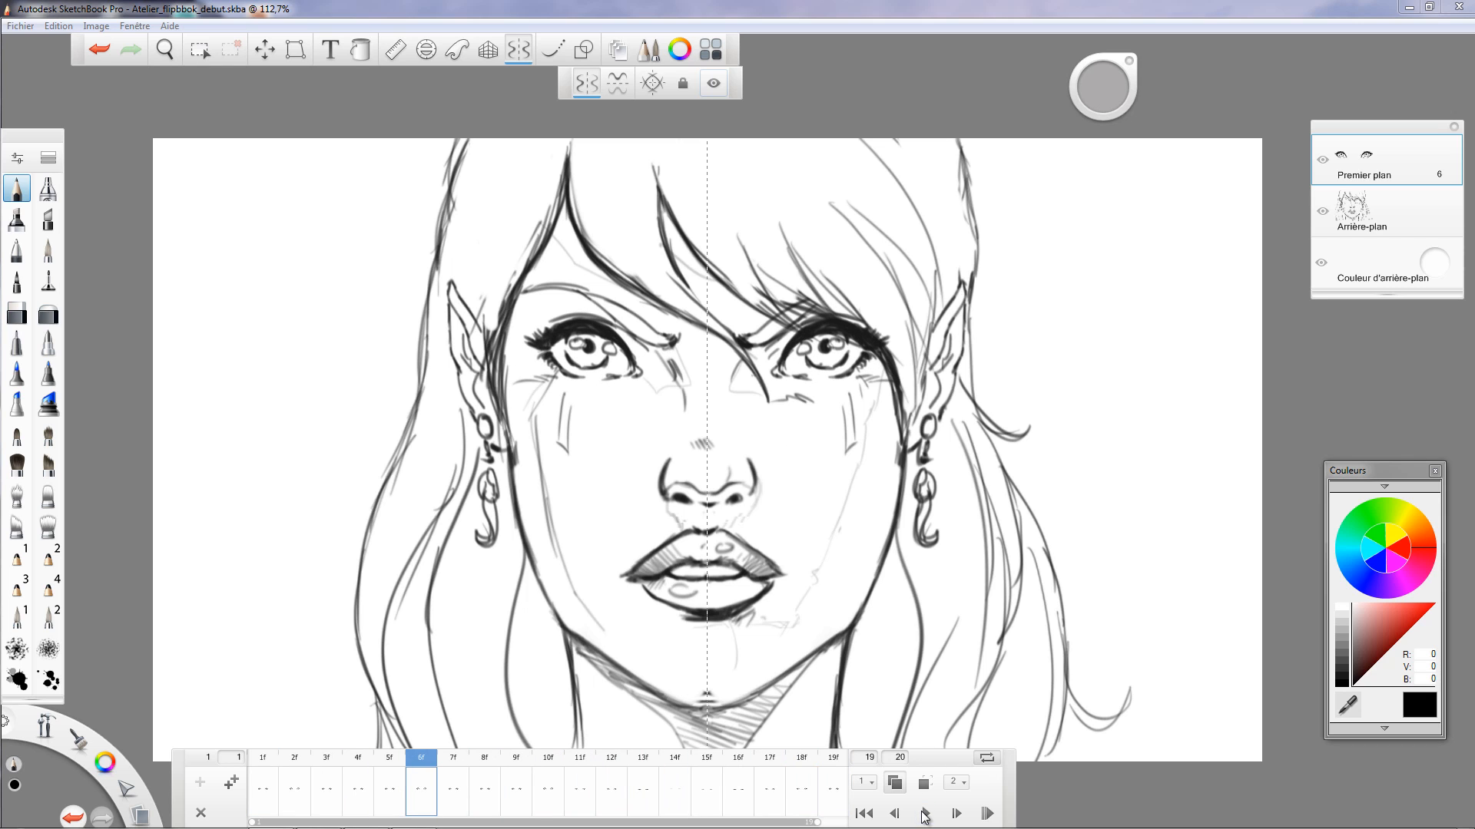
{"action": "left_click", "coordinate": [926, 813]}
{"action": "left_click", "coordinate": [588, 84]}
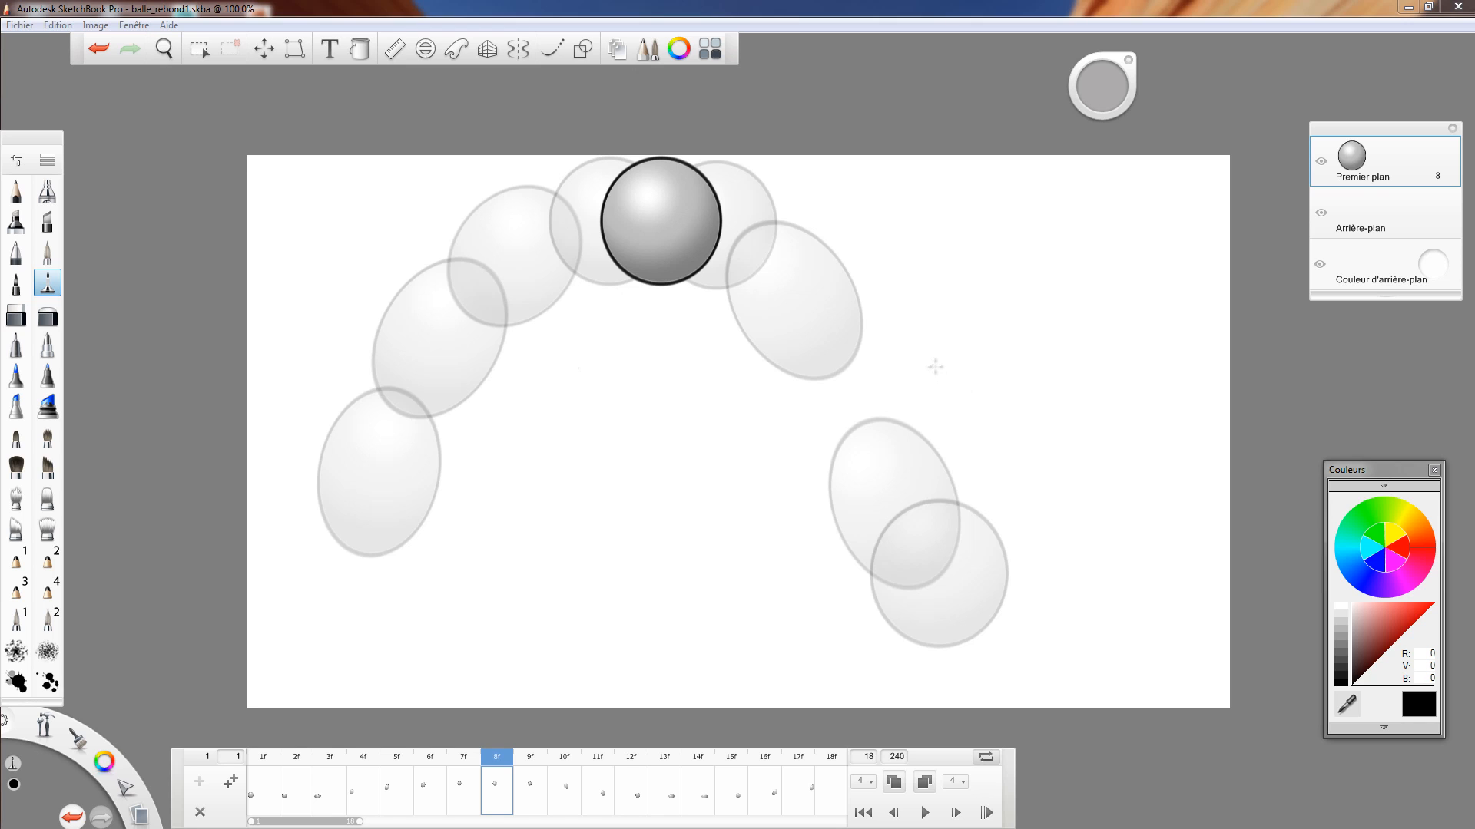
Draw a circle below the shaded ball on frame 8 of the balle_rebond1 bouncing-ball flipbook.
{"action": "left_click", "coordinate": [519, 293]}
{"action": "left_click", "coordinate": [583, 48]}
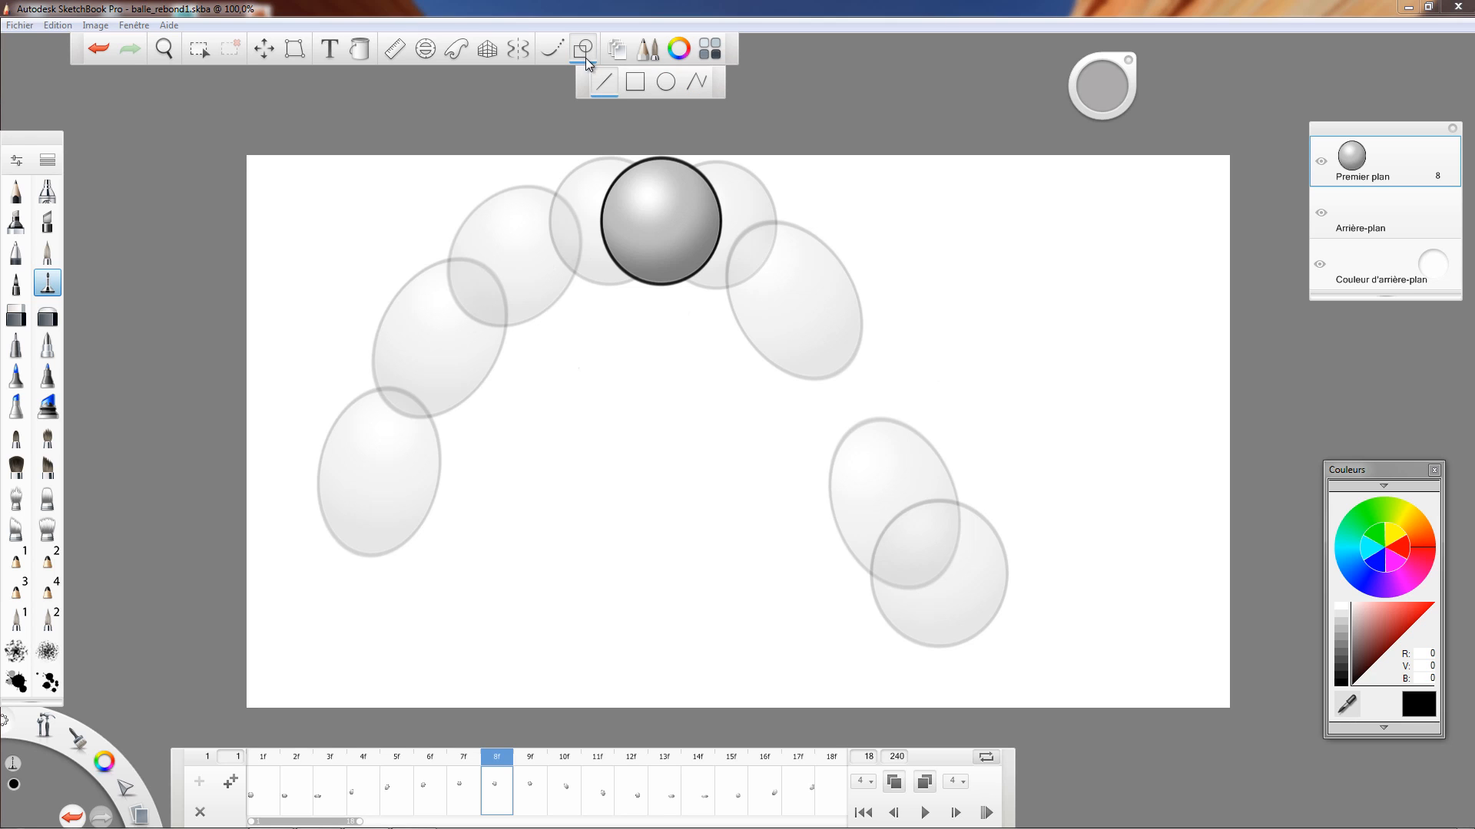
{"action": "left_click", "coordinate": [666, 86]}
{"action": "left_click_drag", "start_coordinate": [644, 463], "coordinate": [720, 537]}
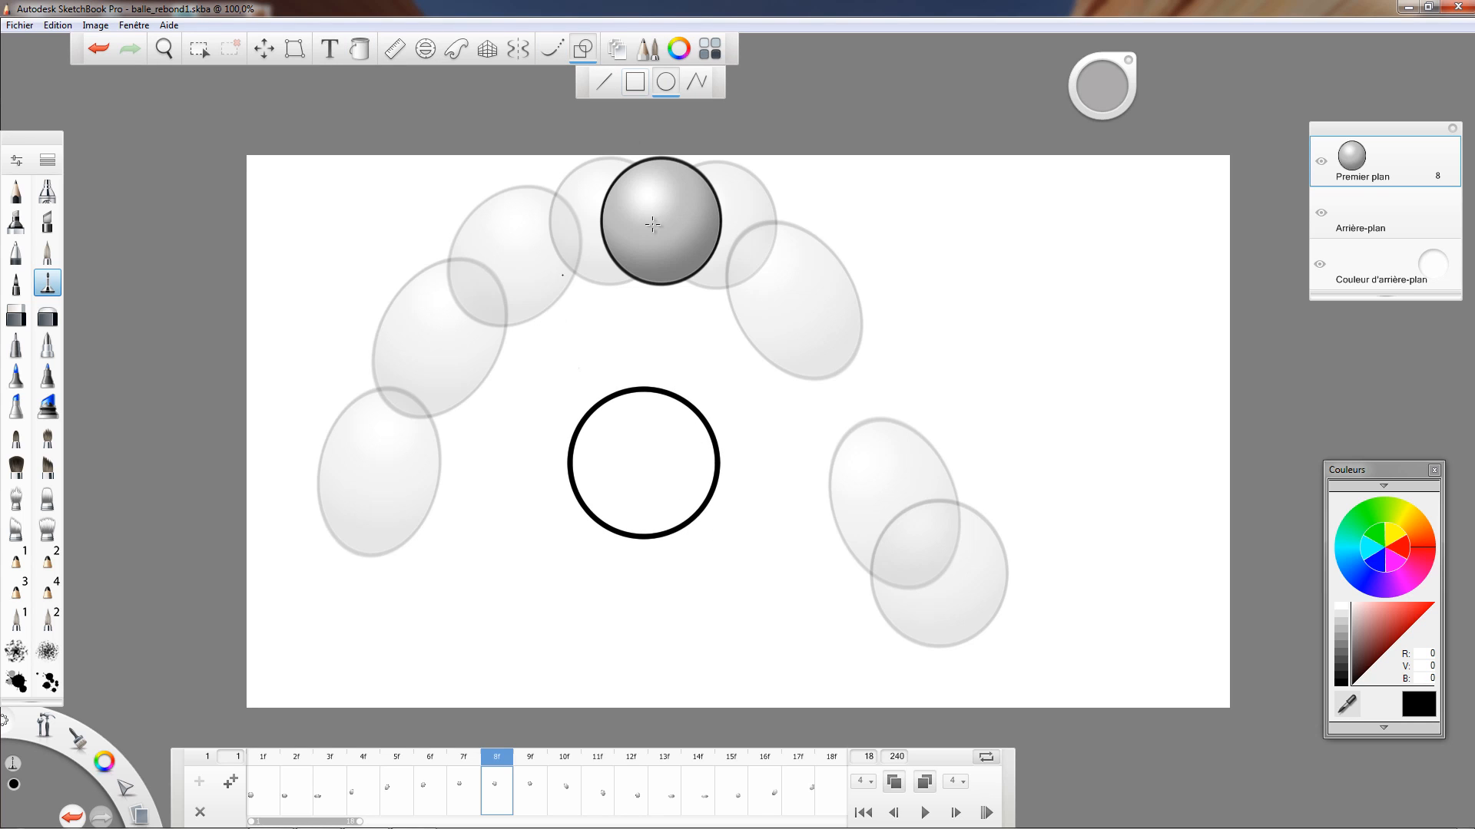
Fill the new circle with a radial gradient and remove the gradient's white colour stop.
{"action": "left_click", "coordinate": [358, 48]}
{"action": "left_click_drag", "start_coordinate": [619, 445], "coordinate": [693, 513]}
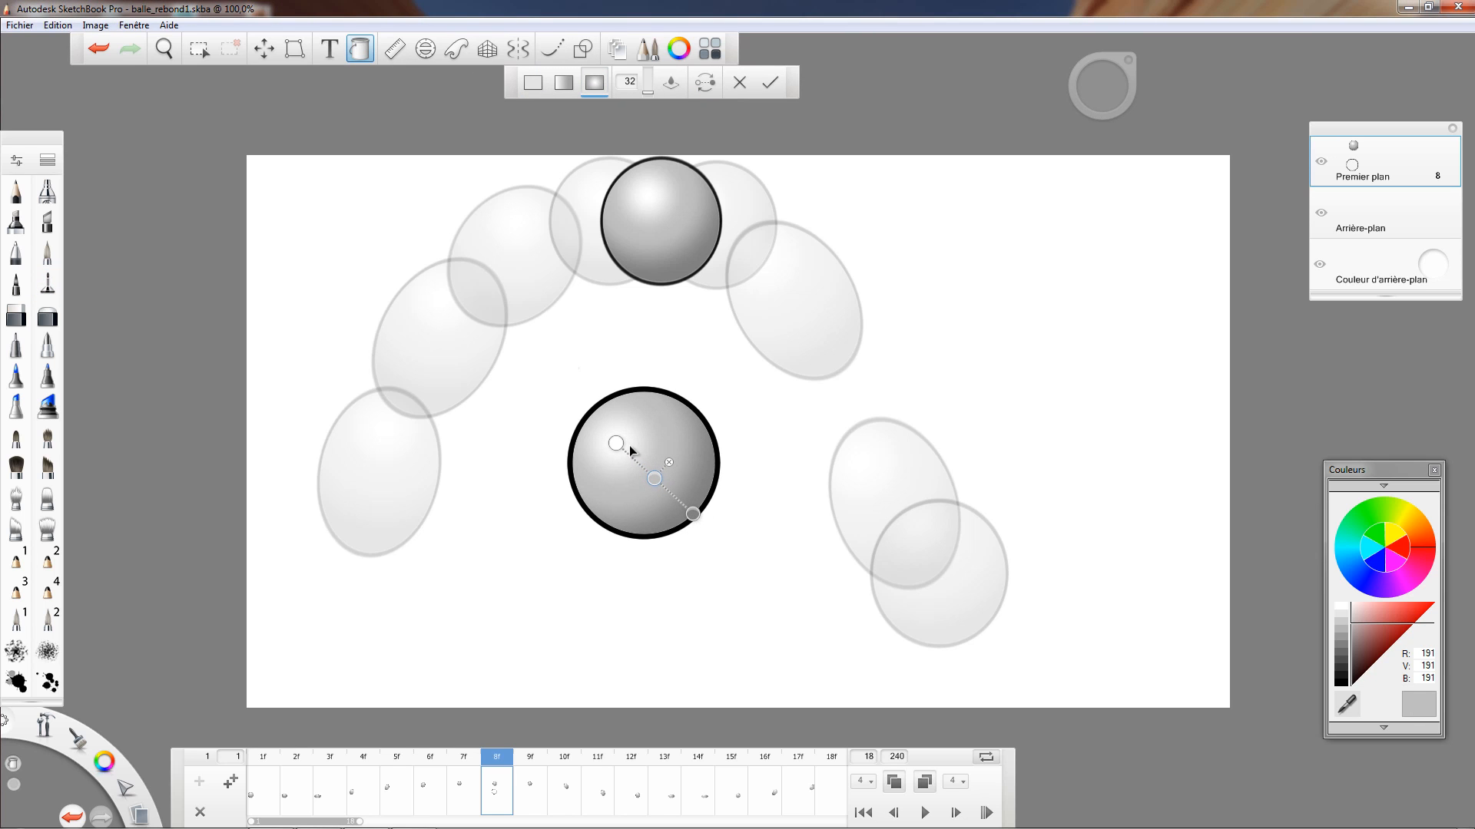
{"action": "mouse_move", "coordinate": [624, 441]}
{"action": "left_mouse_down"}
{"action": "mouse_move", "coordinate": [675, 435]}
{"action": "mouse_move", "coordinate": [604, 435]}
{"action": "mouse_move", "coordinate": [591, 453]}
{"action": "mouse_move", "coordinate": [639, 422]}
{"action": "mouse_move", "coordinate": [589, 464]}
{"action": "mouse_move", "coordinate": [599, 426]}
{"action": "mouse_move", "coordinate": [662, 415]}
{"action": "mouse_move", "coordinate": [605, 431]}
{"action": "left_mouse_up"}
{"action": "left_click", "coordinate": [620, 415]}
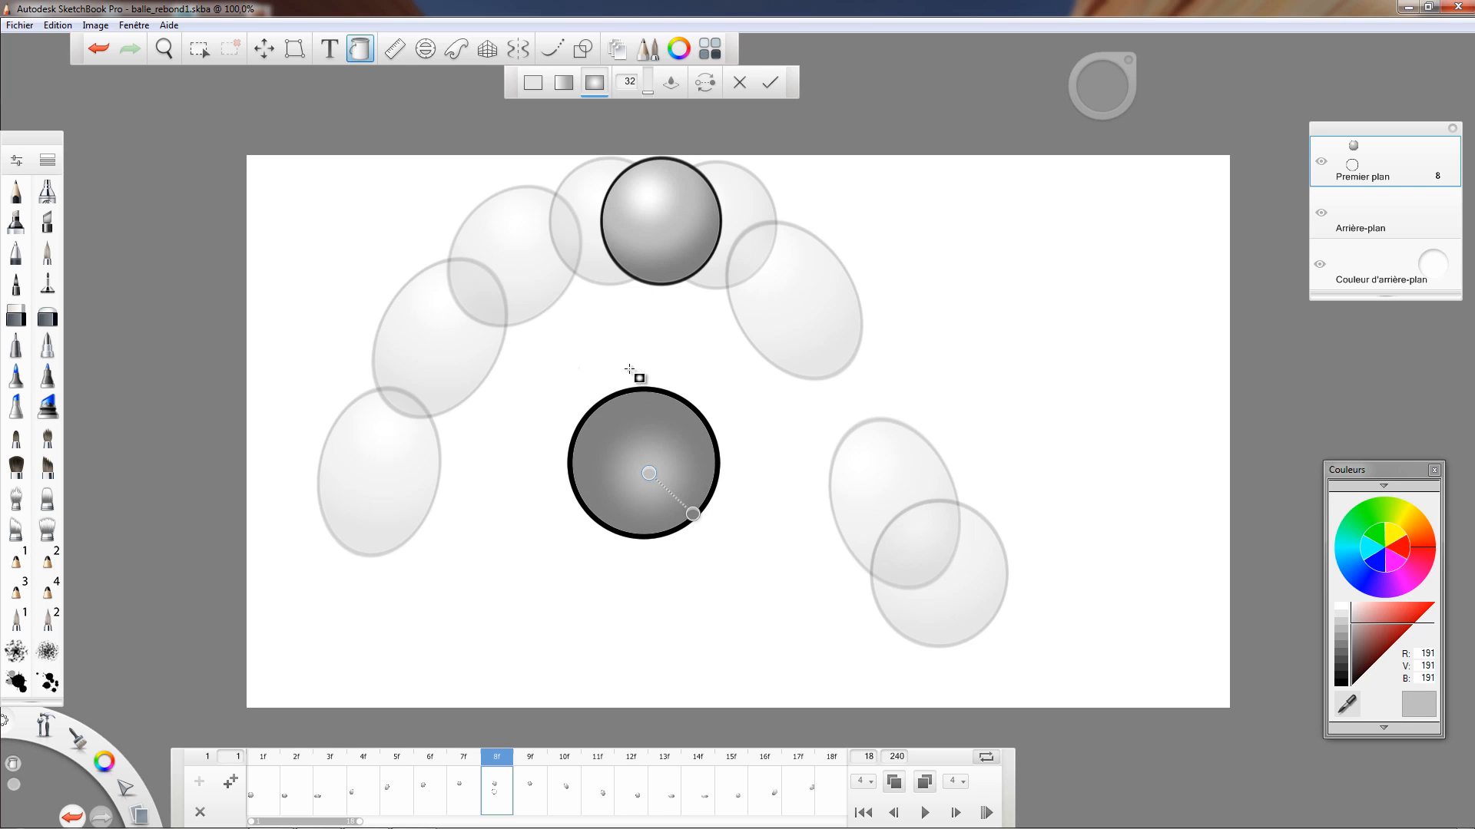
Try to distort frame 8's two balls by pulling the upper-right corner of their bounding box inward.
{"action": "left_click", "coordinate": [294, 49]}
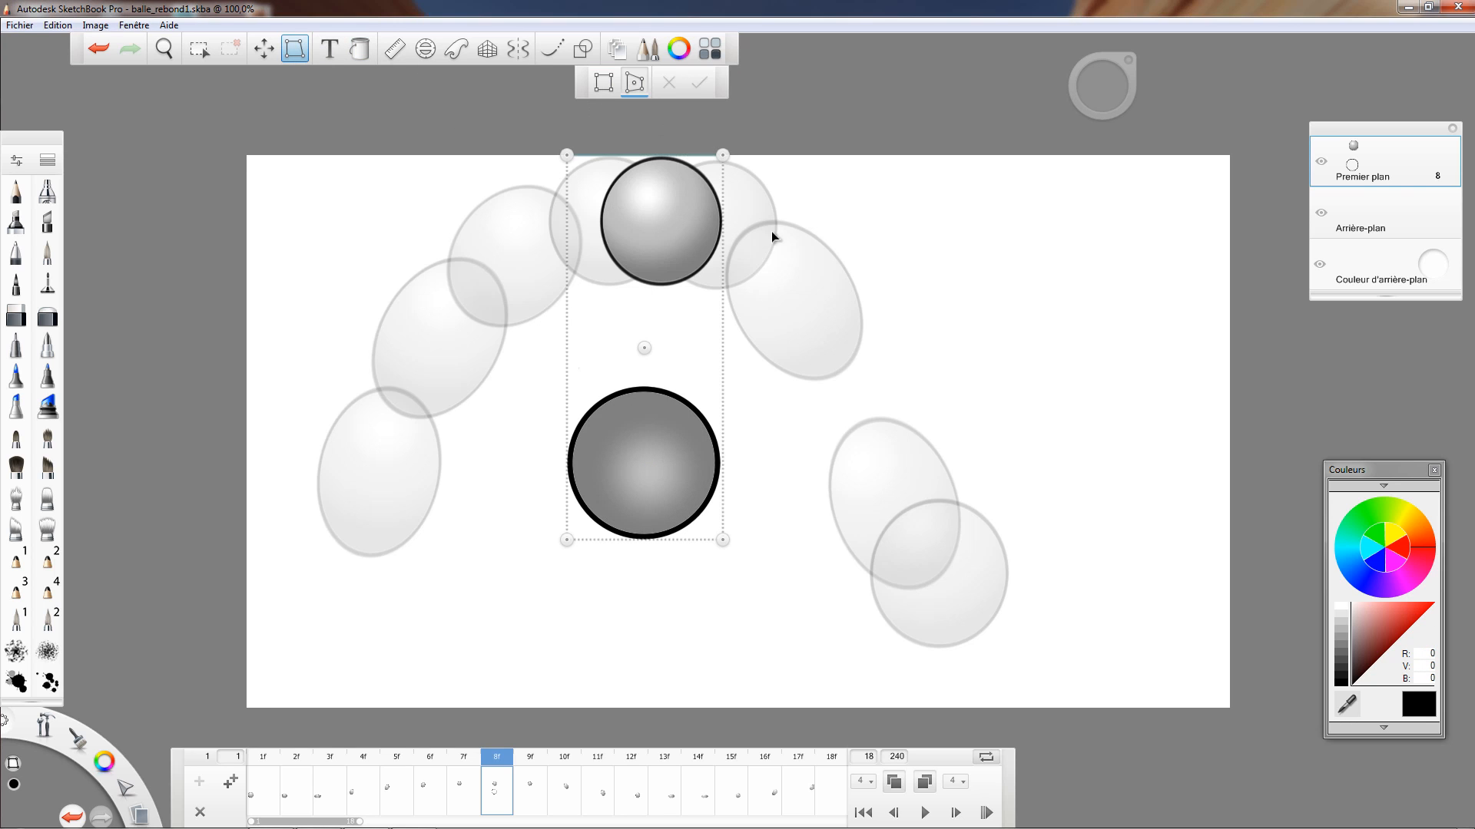
{"action": "left_click_drag", "start_coordinate": [721, 154], "coordinate": [683, 205]}
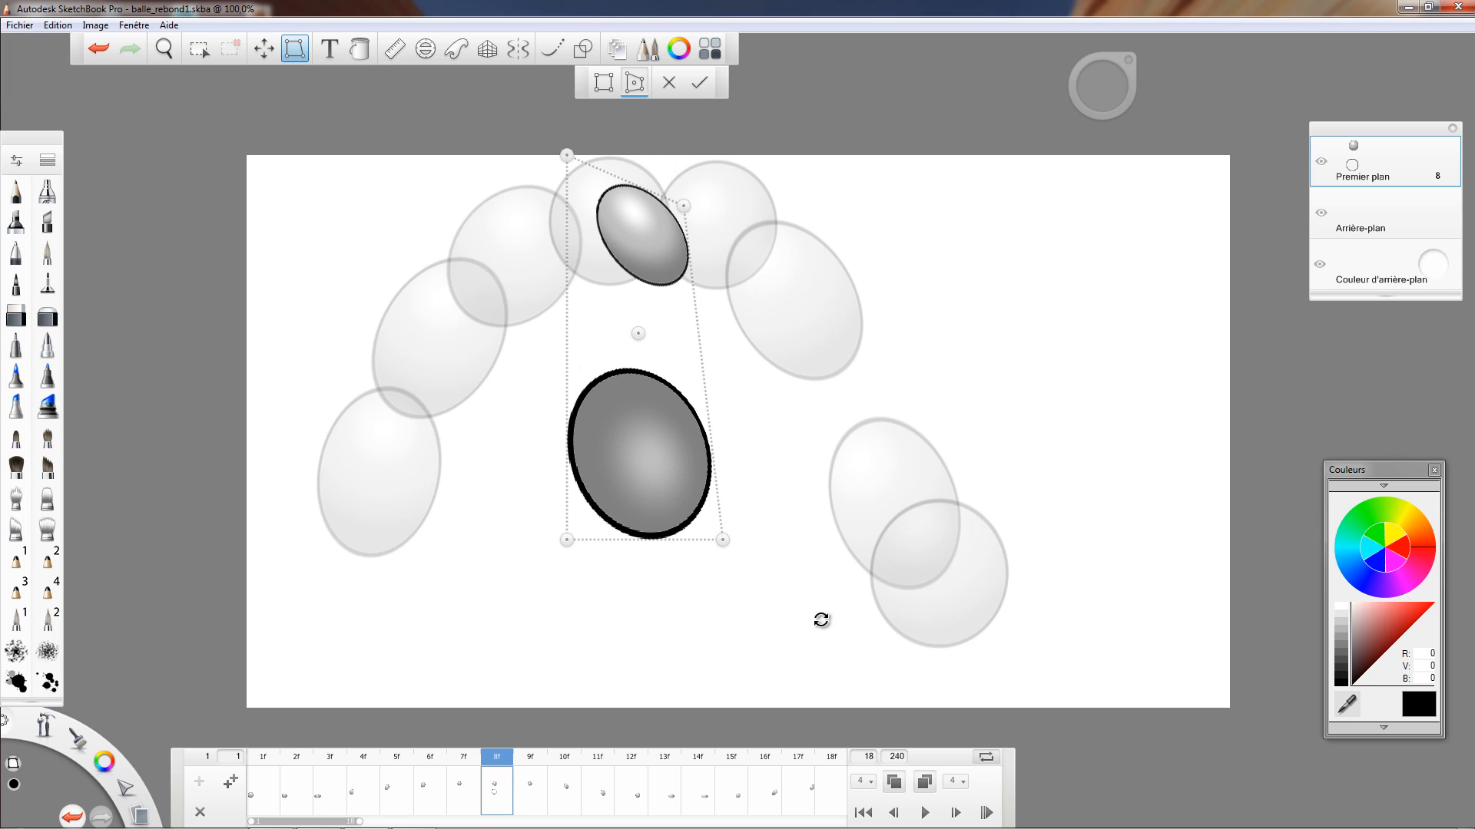
{"action": "left_click", "coordinate": [669, 83]}
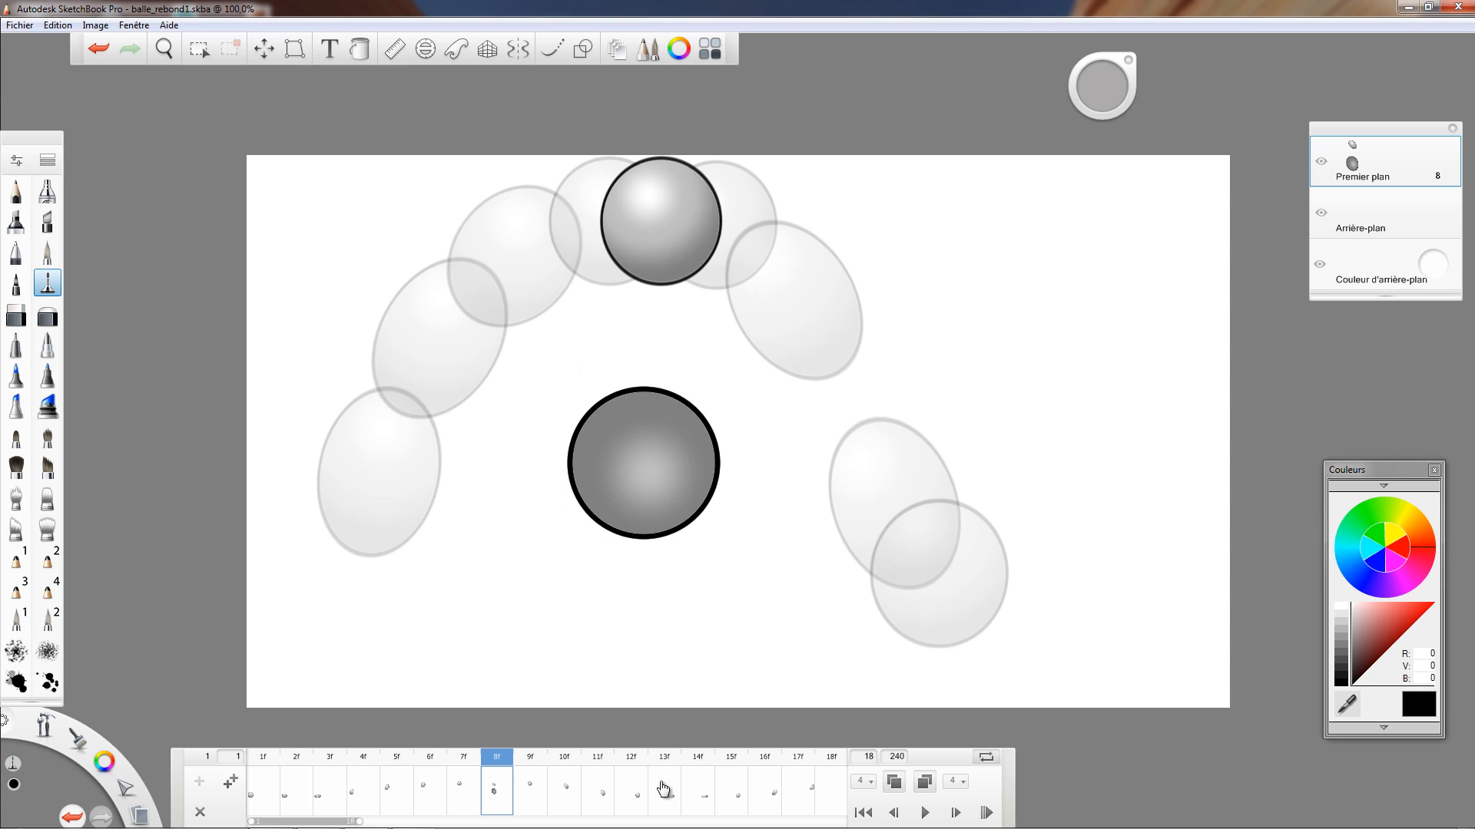
Try to distort the squashed ball on frame 13 by moving its bounding box's upper-right corner slightly inward.
{"action": "left_click", "coordinate": [661, 794]}
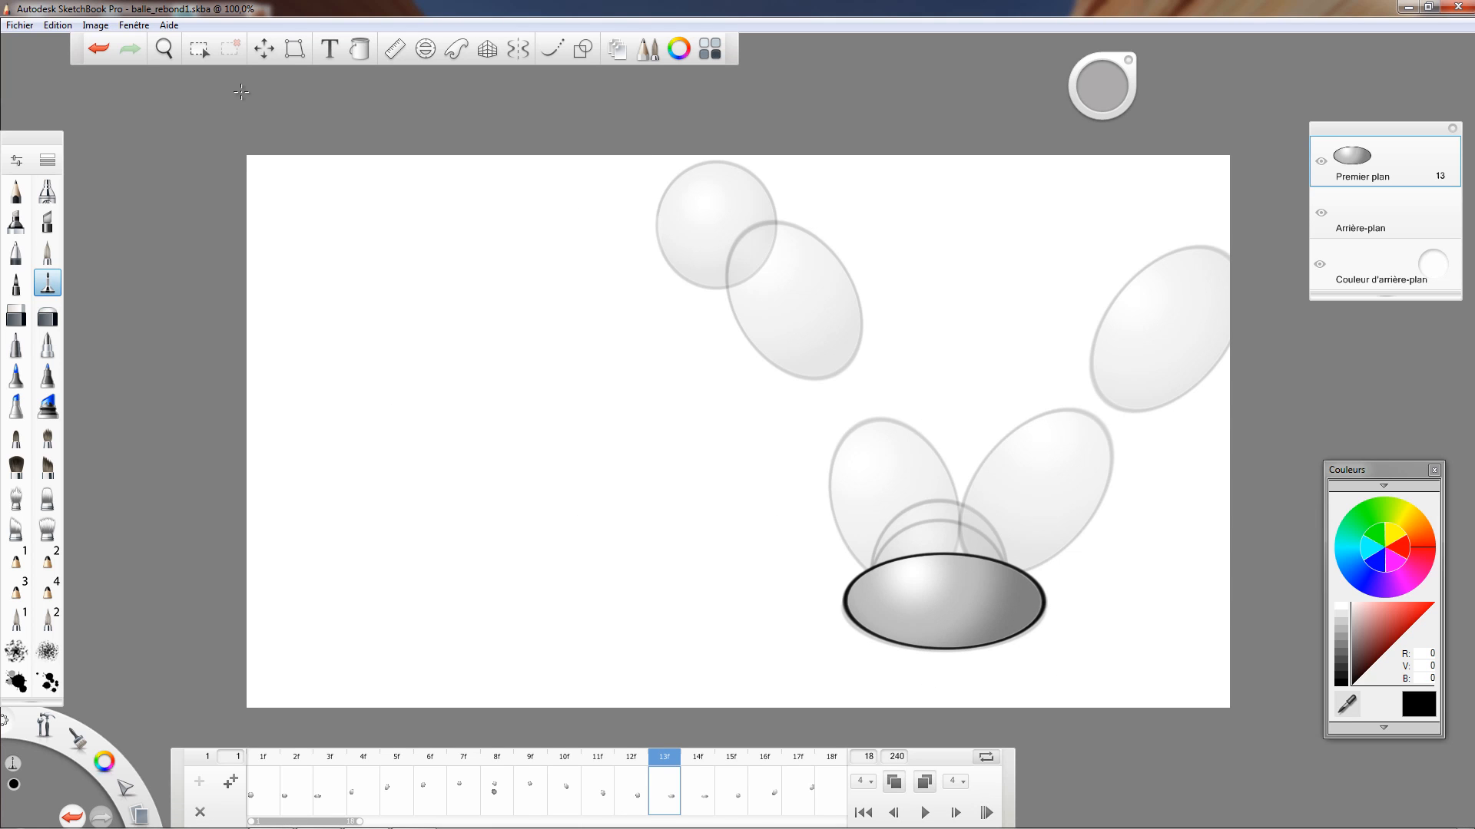
{"action": "left_click", "coordinate": [294, 49]}
{"action": "mouse_move", "coordinate": [1050, 550]}
{"action": "left_mouse_down"}
{"action": "mouse_move", "coordinate": [1040, 582]}
{"action": "mouse_move", "coordinate": [1039, 560]}
{"action": "left_mouse_up"}
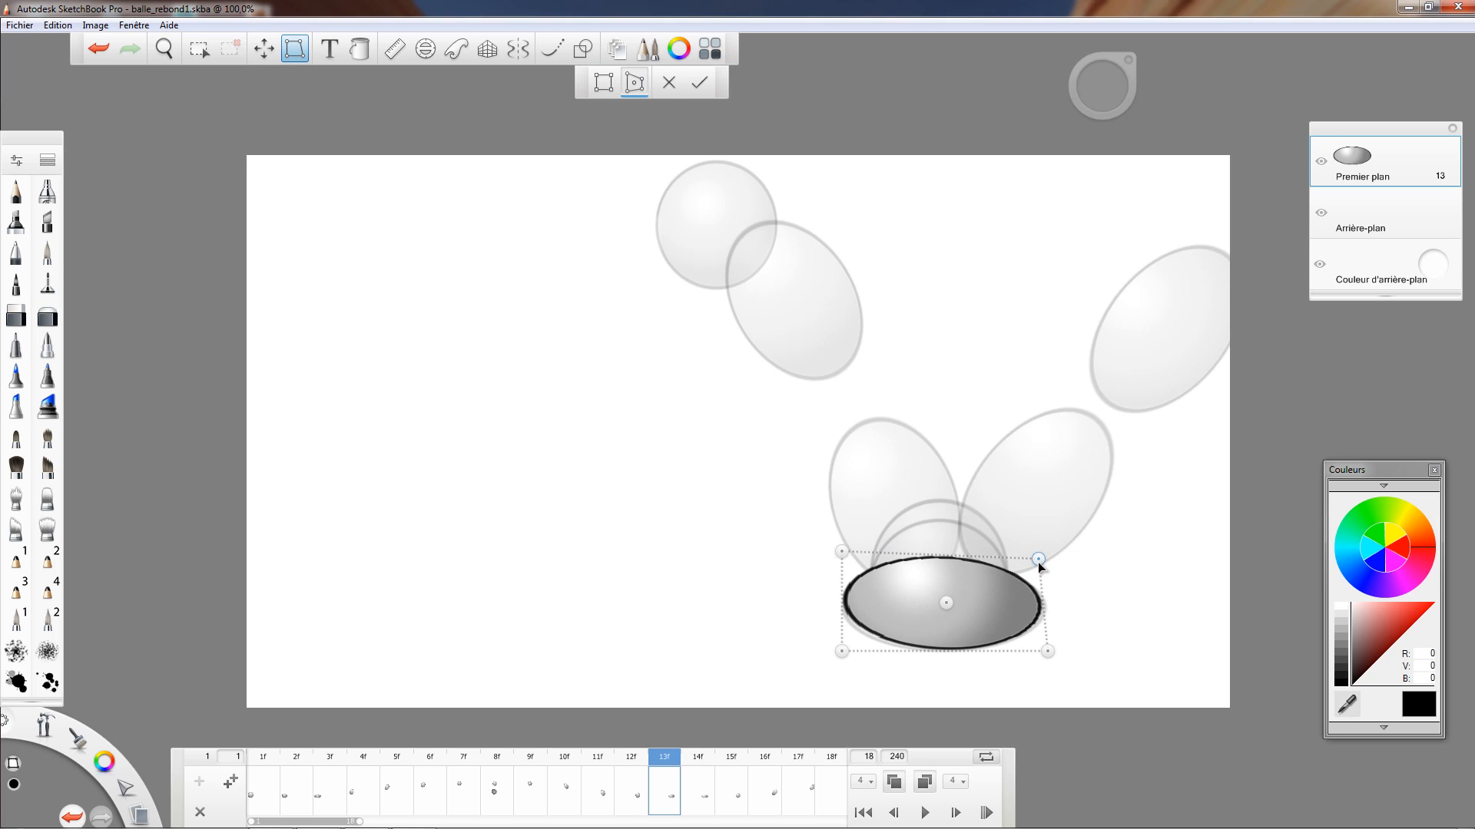
{"action": "key", "text": "ctrl+z"}
{"action": "key", "text": "Escape"}
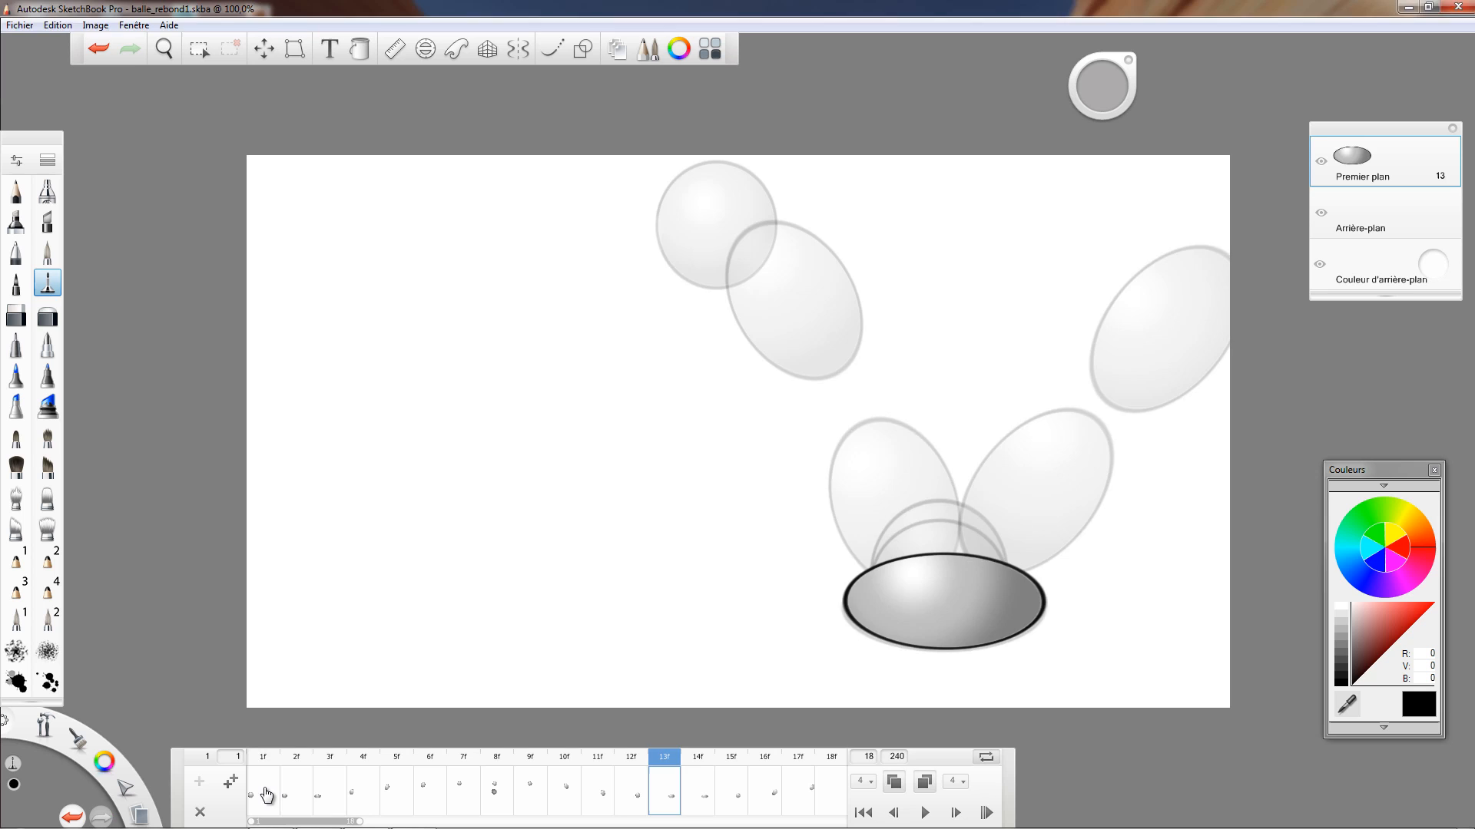
Examine the ball's position and shape on frames 1 and 3 of the bouncing-ball animation.
{"action": "left_click", "coordinate": [264, 791]}
{"action": "left_click", "coordinate": [323, 789]}
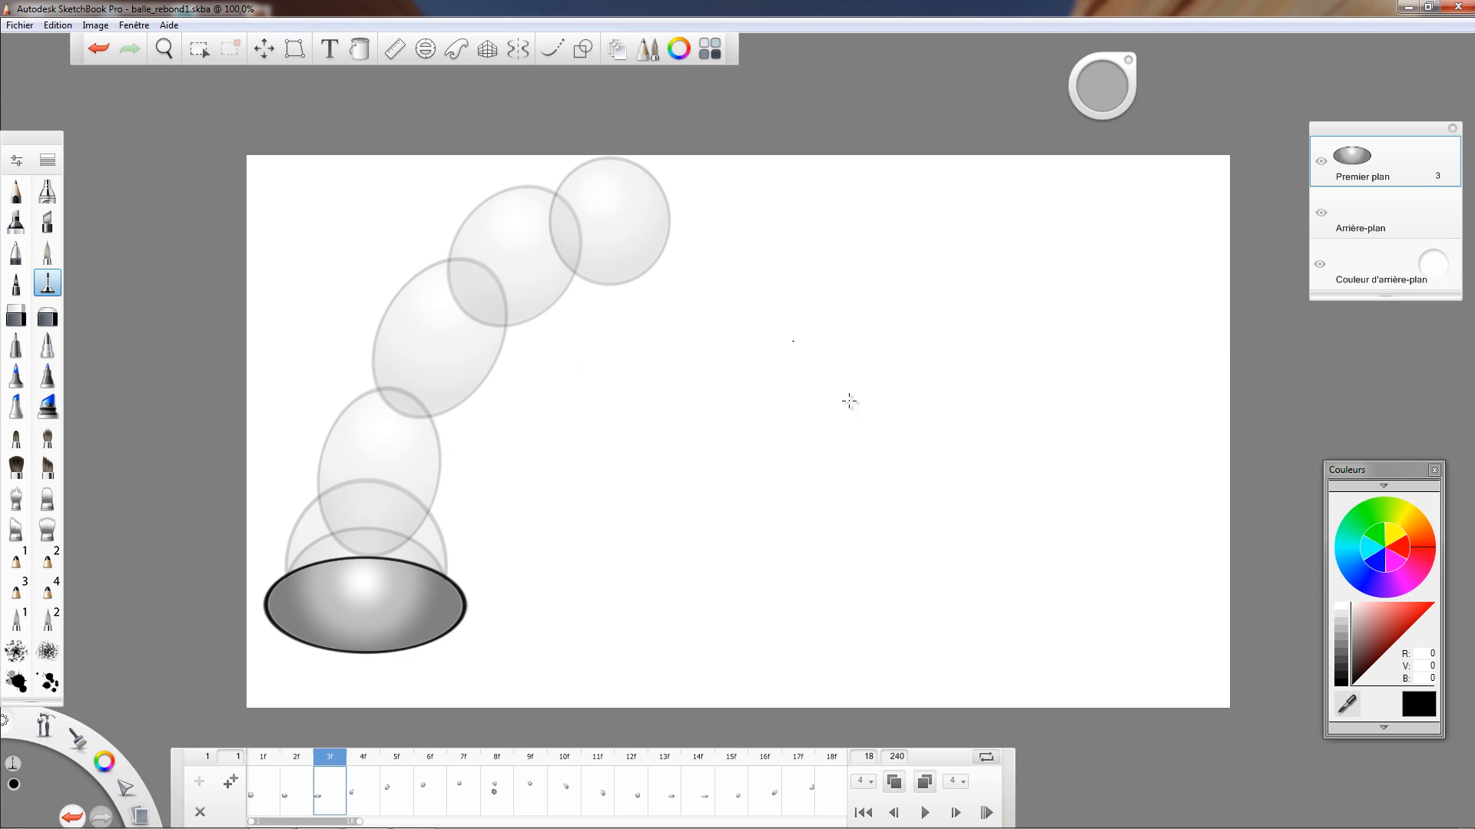